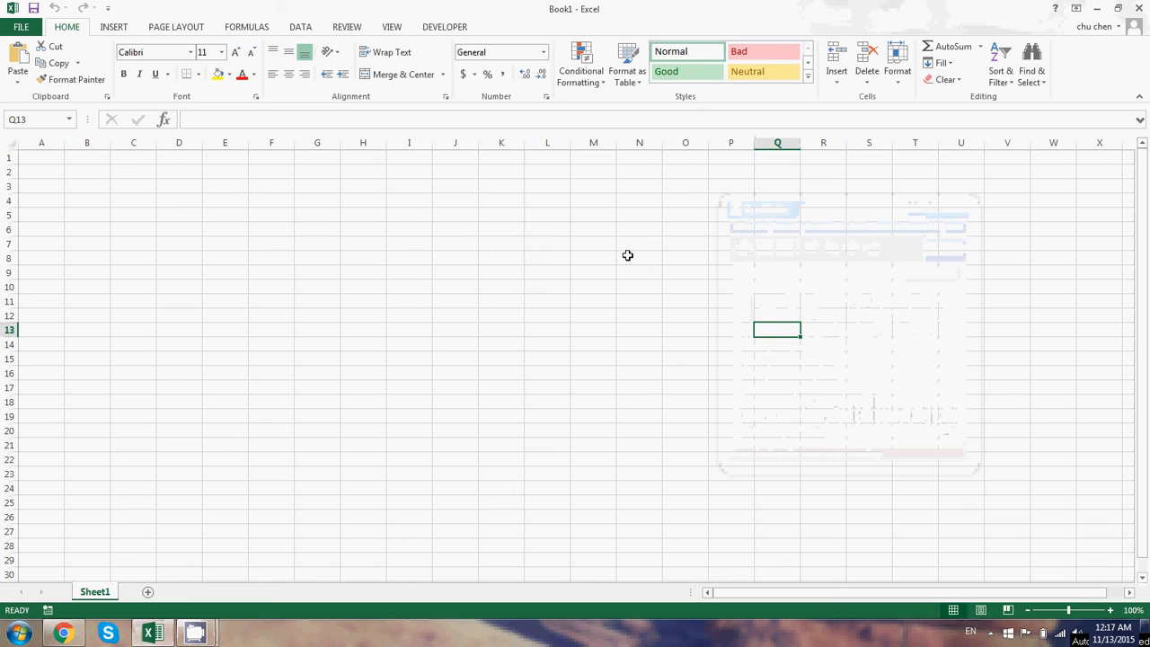
Step: Look through the ribbon commands for inserting objects, formulas, data tools and page layout, and return to the Home commands
{"action": "left_click", "coordinate": [407, 261]}
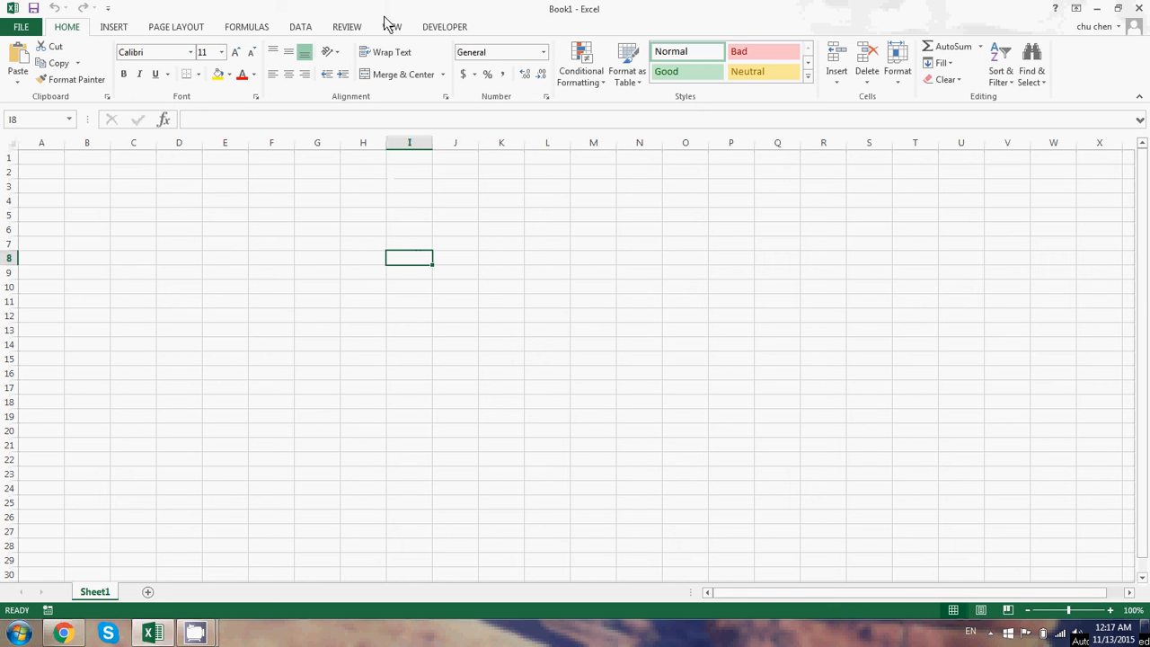
{"action": "left_click", "coordinate": [568, 295]}
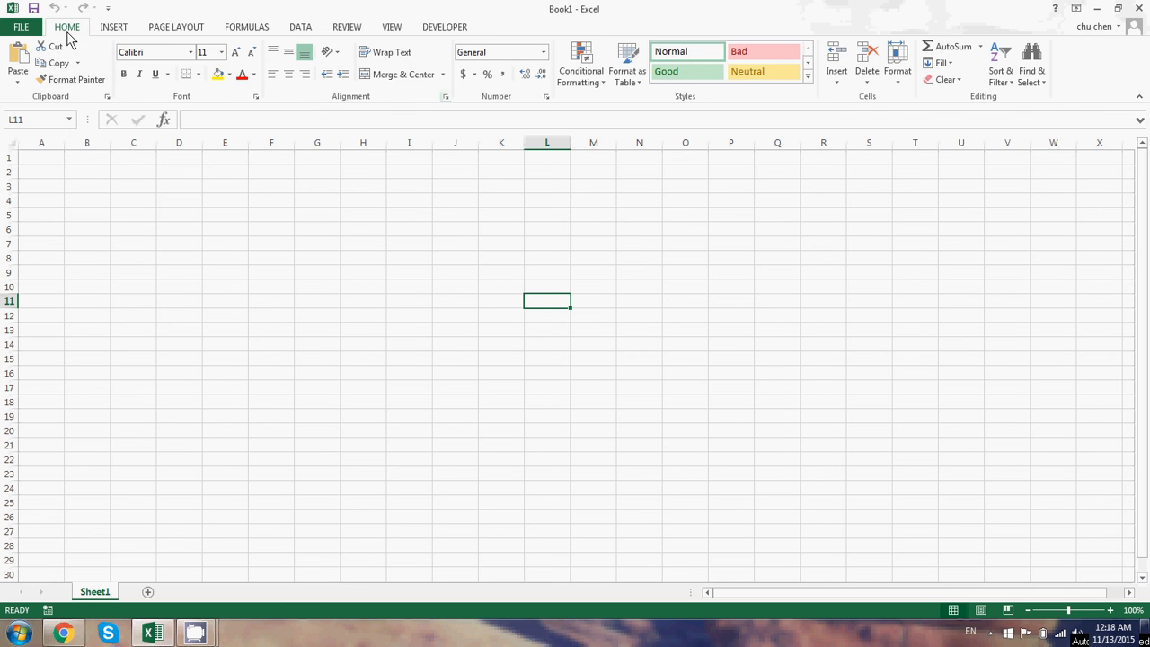
{"action": "left_click", "coordinate": [114, 28]}
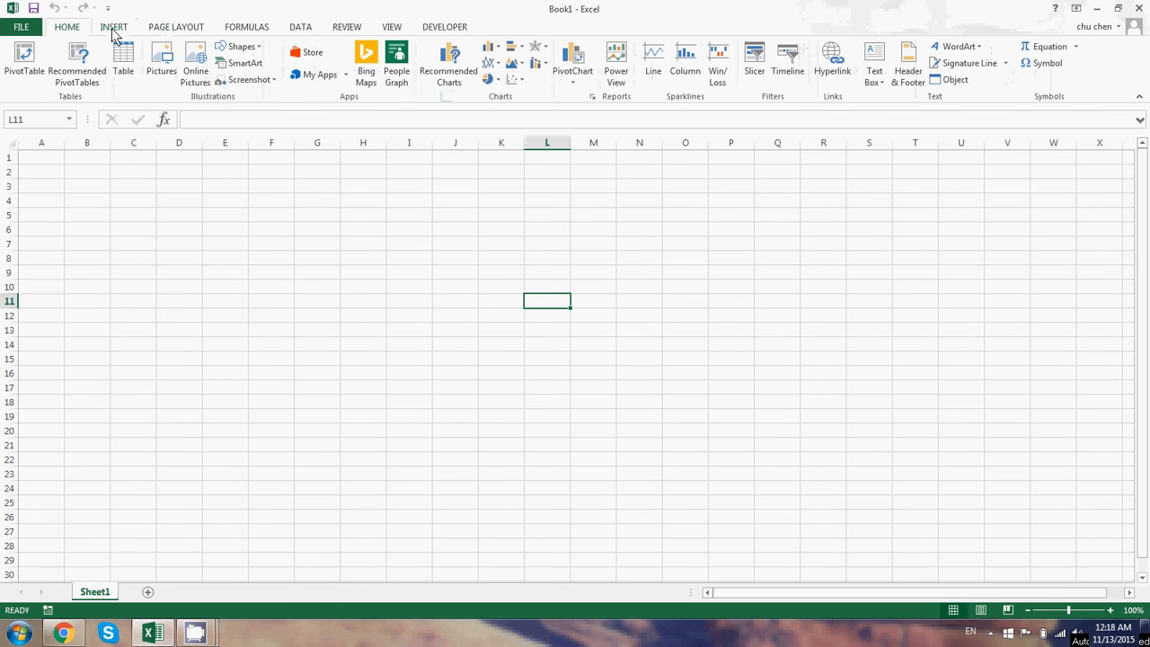
{"action": "left_click", "coordinate": [241, 28]}
{"action": "left_click", "coordinate": [310, 28]}
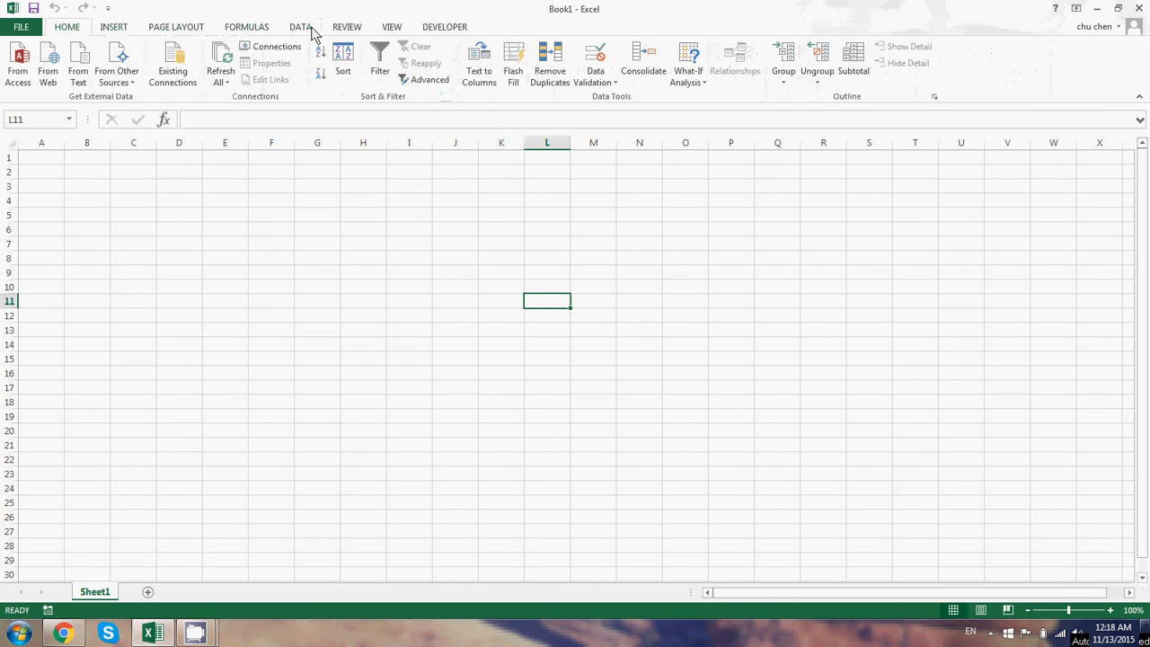
{"action": "left_click", "coordinate": [256, 29]}
{"action": "left_click", "coordinate": [189, 30]}
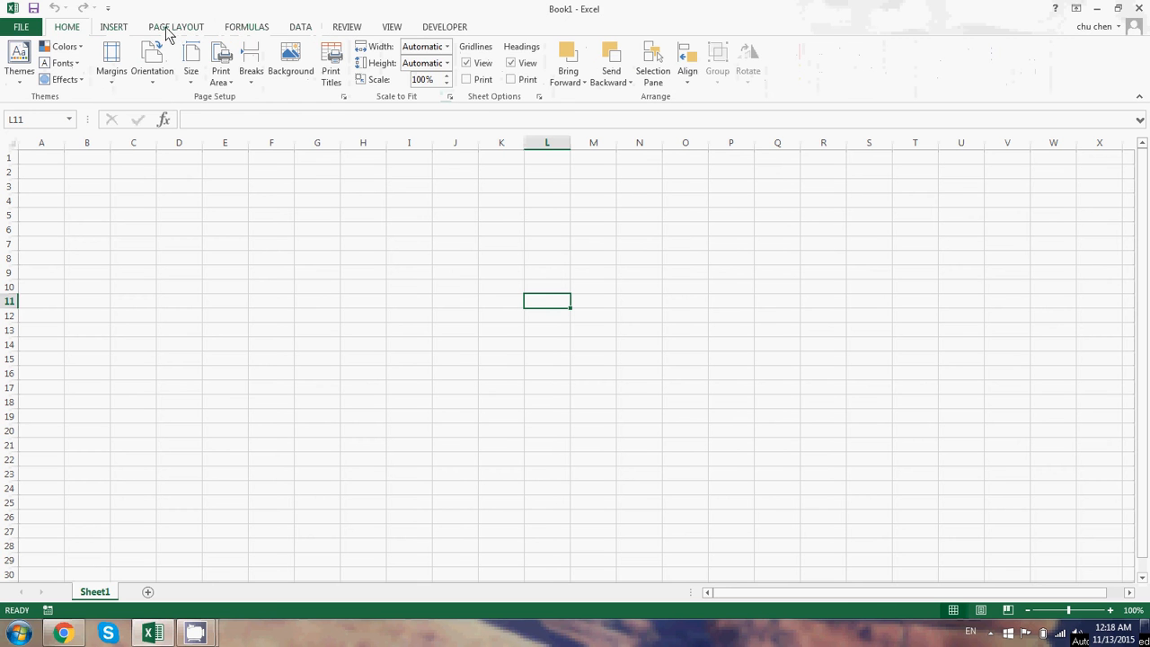
{"action": "left_click", "coordinate": [117, 29]}
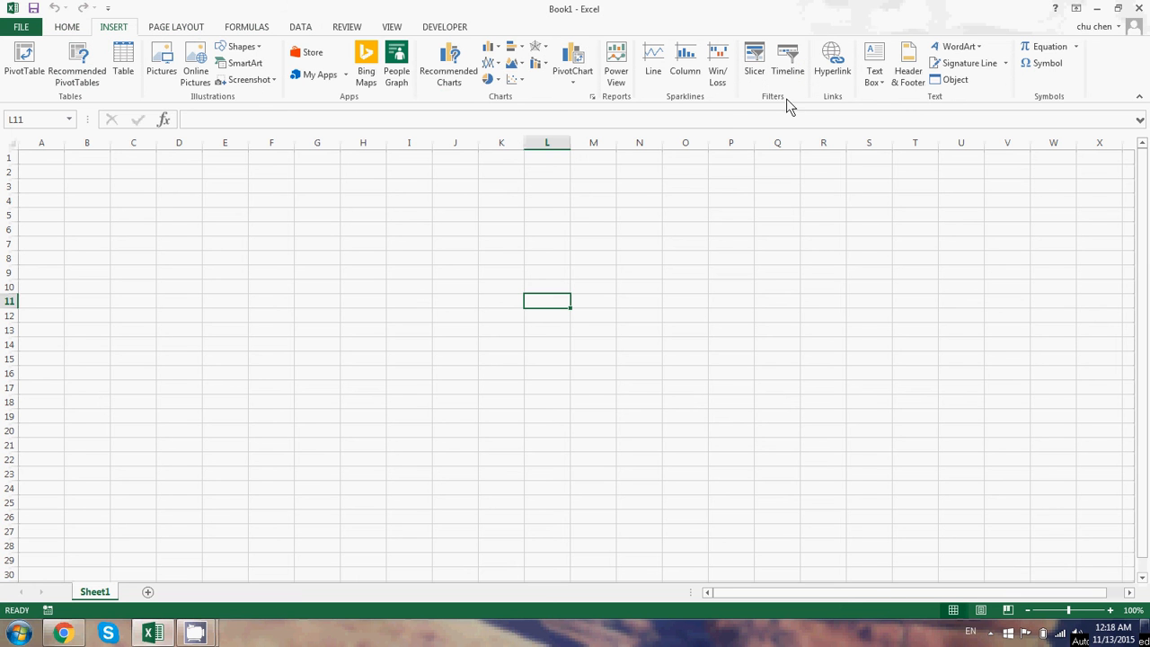
{"action": "left_click", "coordinate": [74, 26]}
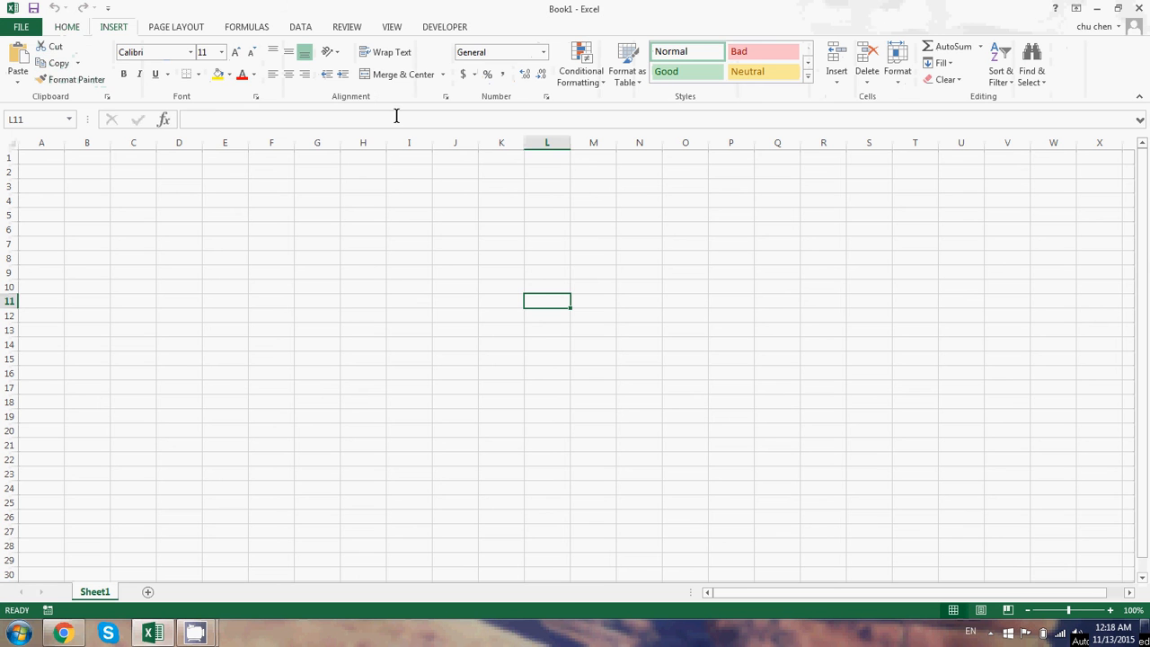
{"action": "left_click", "coordinate": [364, 299]}
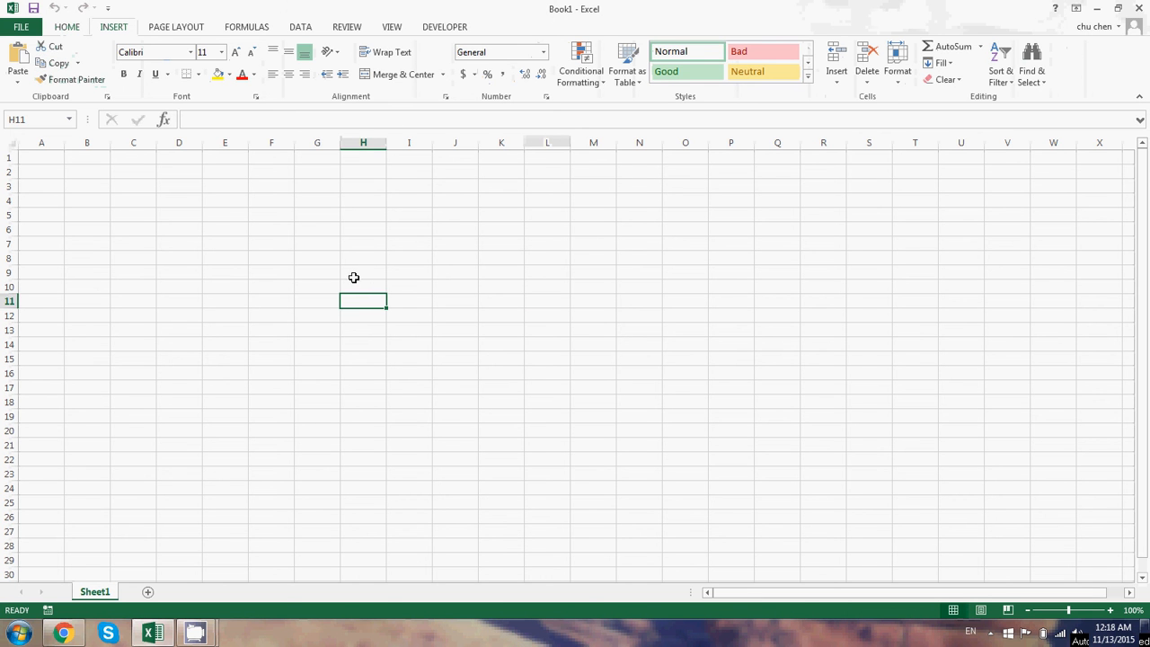
{"action": "left_click", "coordinate": [58, 162]}
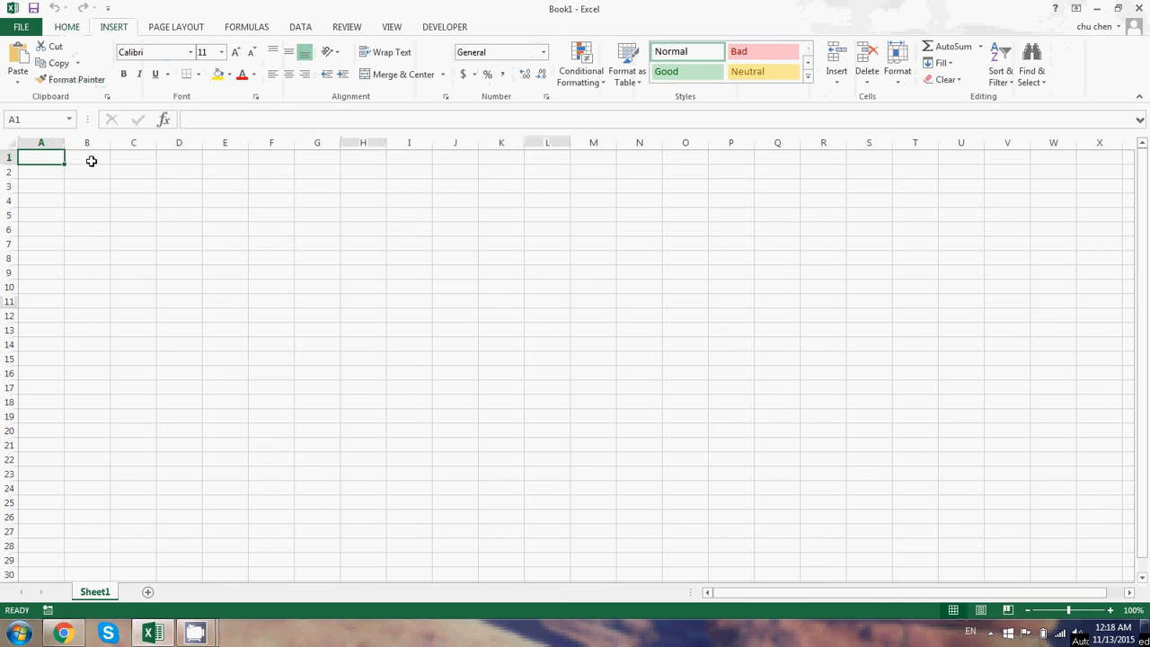
{"action": "left_click", "coordinate": [90, 159]}
{"action": "left_click", "coordinate": [90, 172]}
{"action": "left_click", "coordinate": [135, 160]}
{"action": "left_click", "coordinate": [189, 170]}
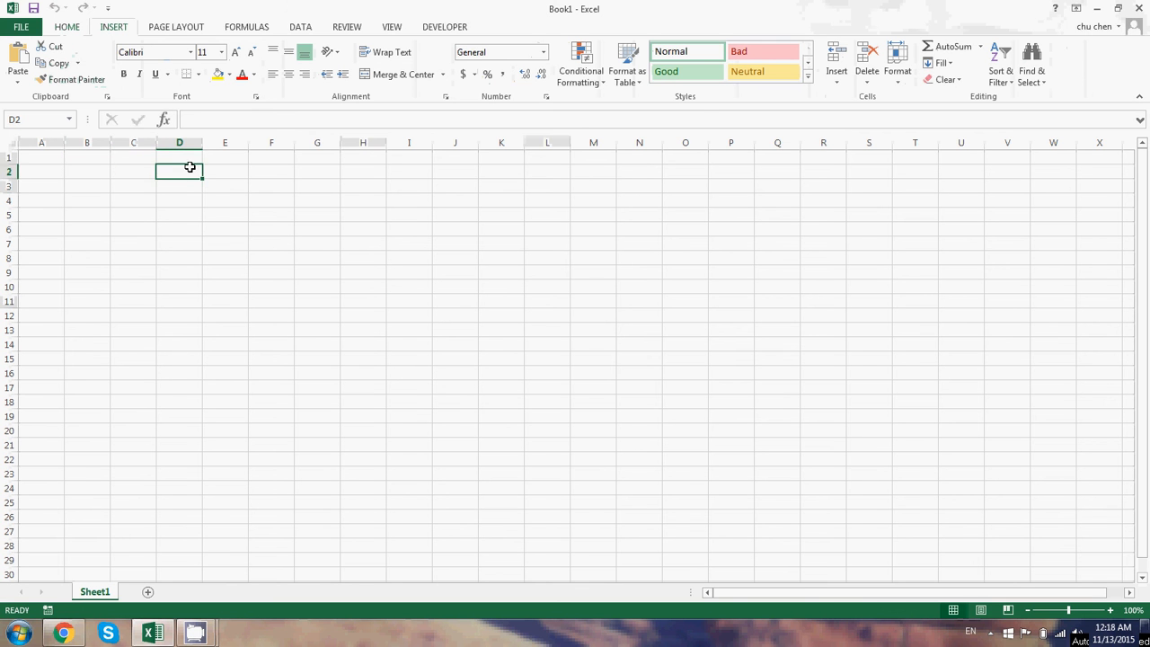
{"action": "left_click", "coordinate": [183, 187]}
{"action": "left_click", "coordinate": [179, 159]}
{"action": "left_click", "coordinate": [175, 199]}
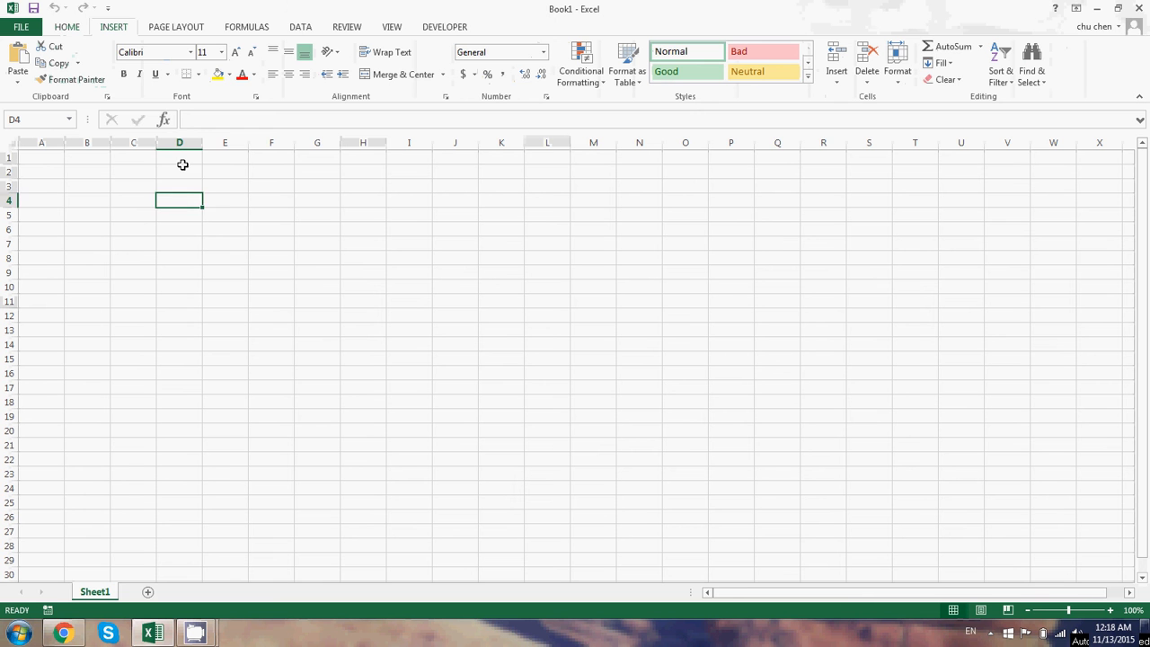
{"action": "left_click", "coordinate": [182, 167]}
{"action": "left_click", "coordinate": [183, 158]}
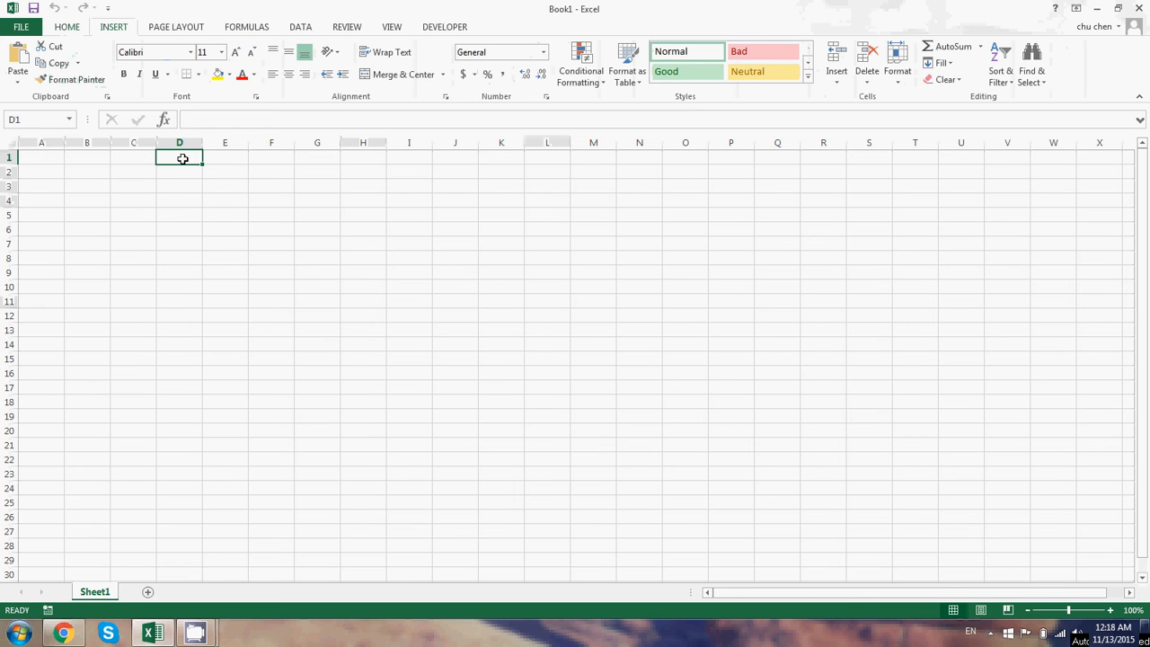
Step: Add two new worksheets to the workbook and return to Sheet1
{"action": "left_click", "coordinate": [149, 592]}
{"action": "left_click", "coordinate": [194, 594]}
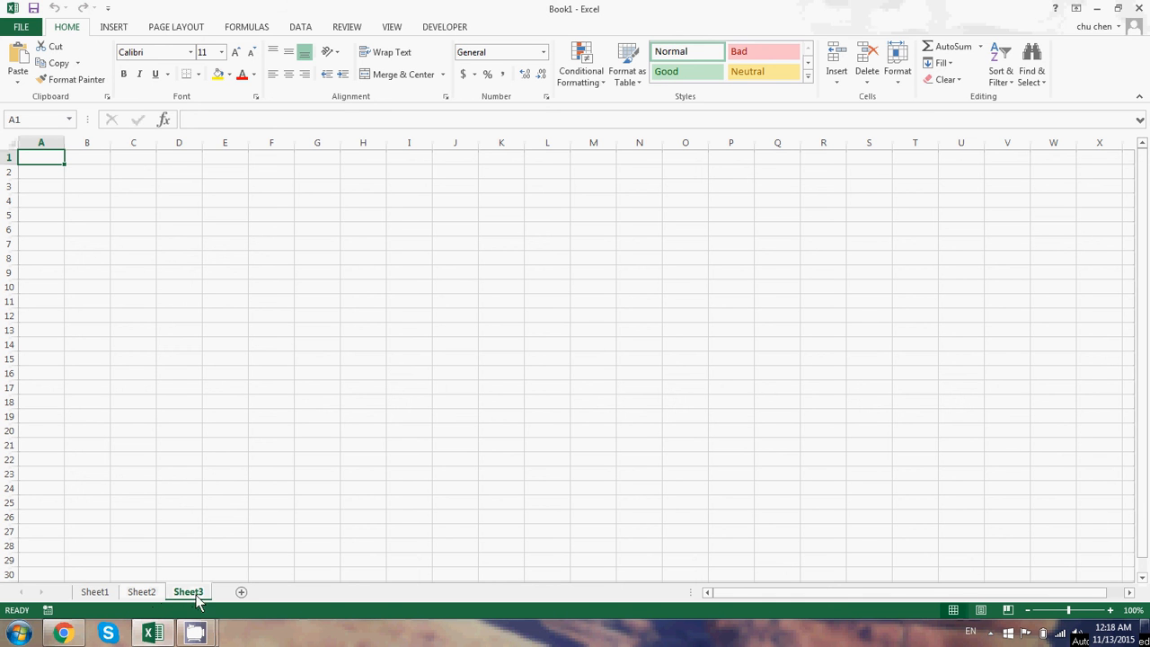
{"action": "left_click", "coordinate": [85, 595]}
{"action": "left_click", "coordinate": [80, 189]}
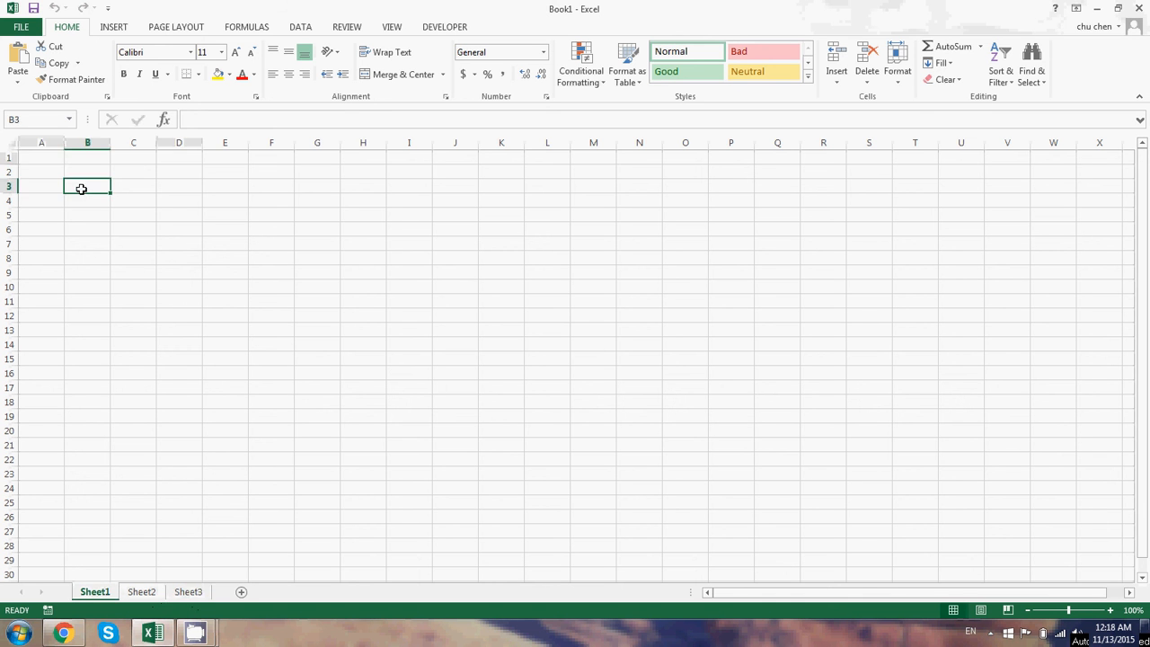
{"action": "left_click", "coordinate": [60, 158]}
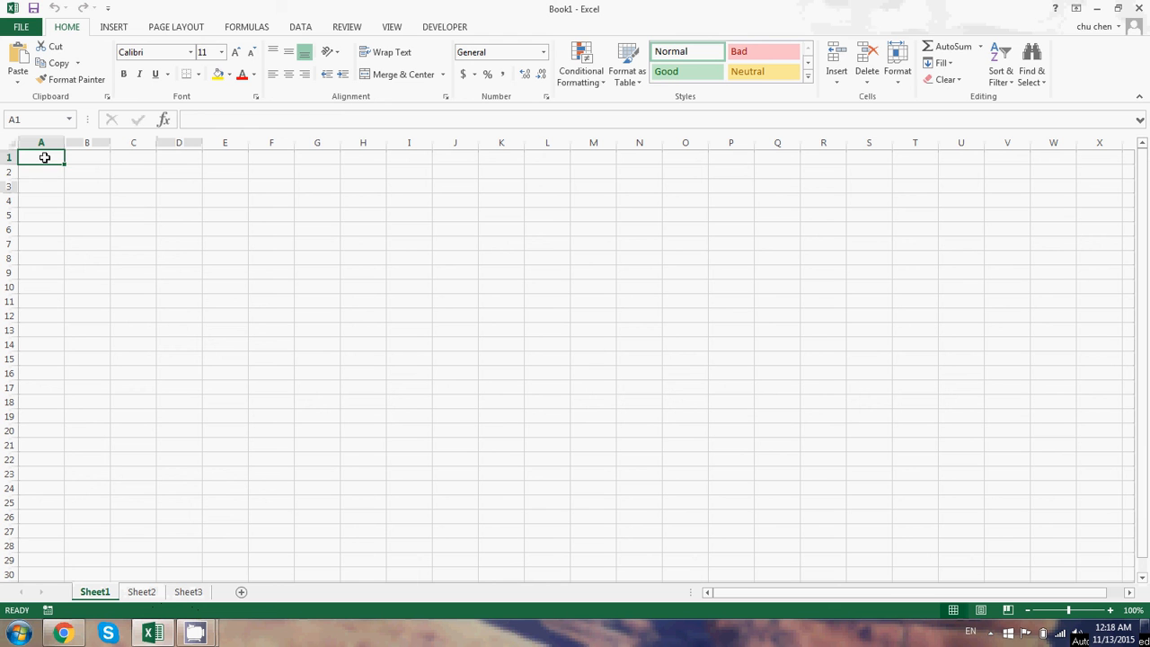
{"action": "left_click", "coordinate": [49, 174]}
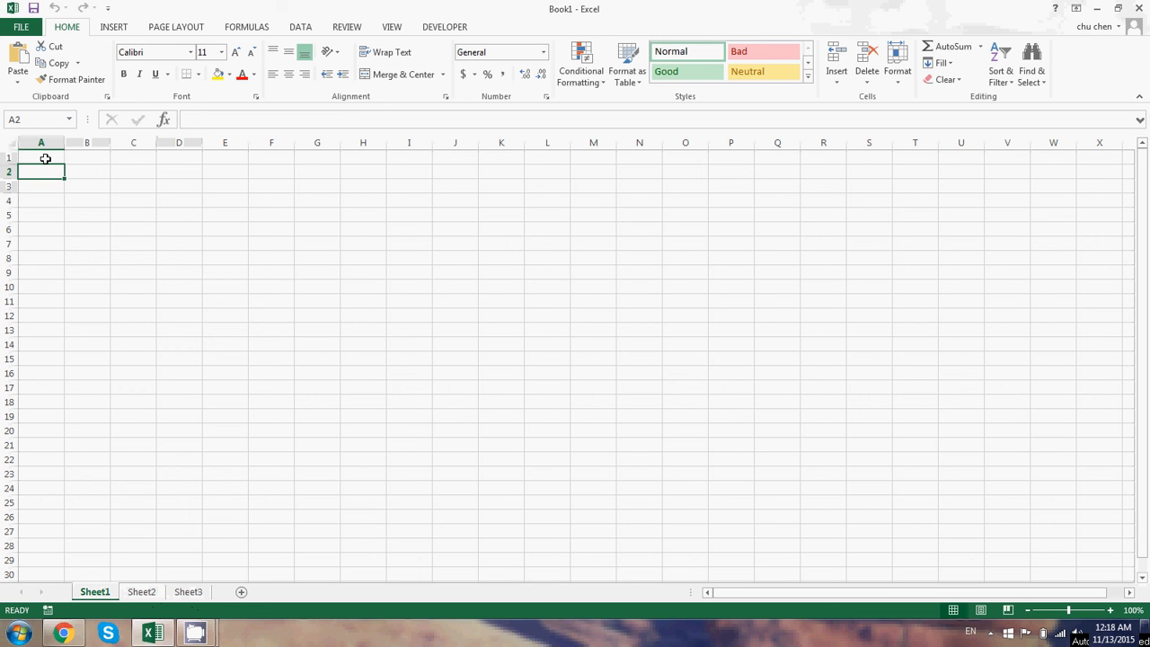
{"action": "left_click", "coordinate": [45, 159]}
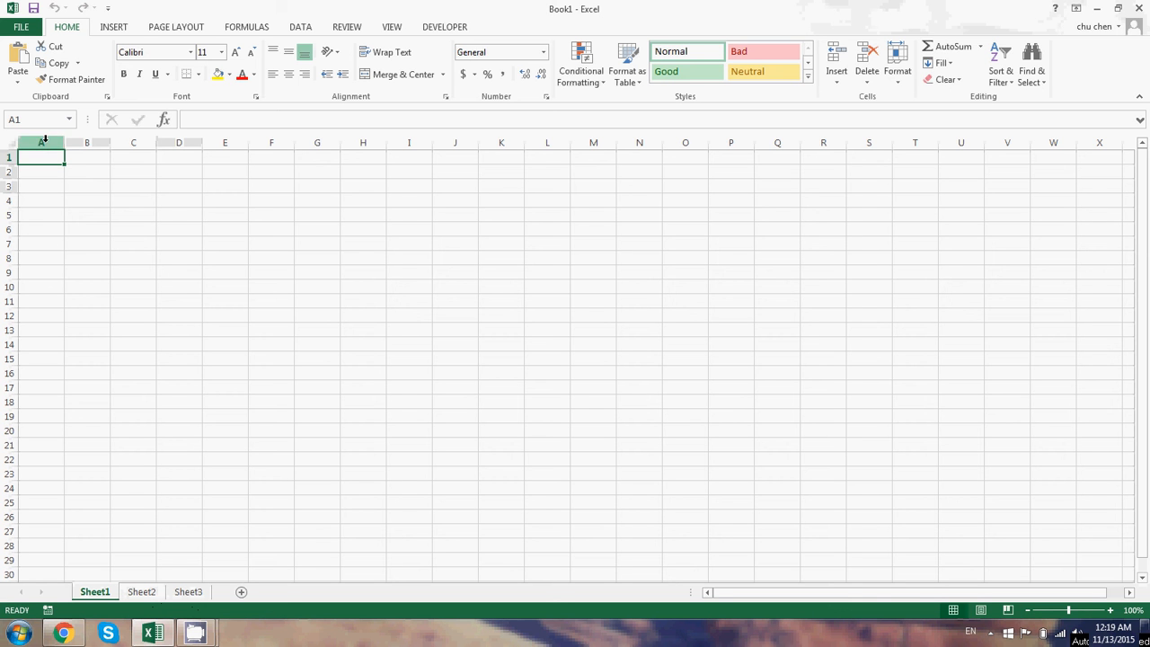
{"action": "left_click", "coordinate": [180, 254]}
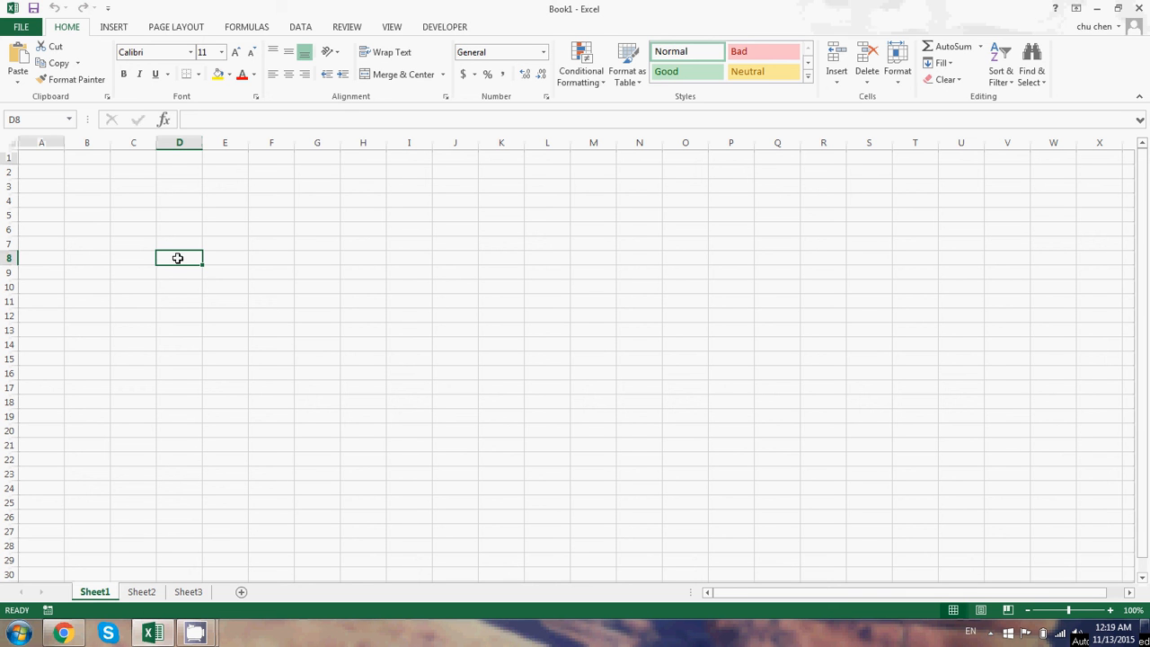
{"action": "left_click", "coordinate": [180, 200]}
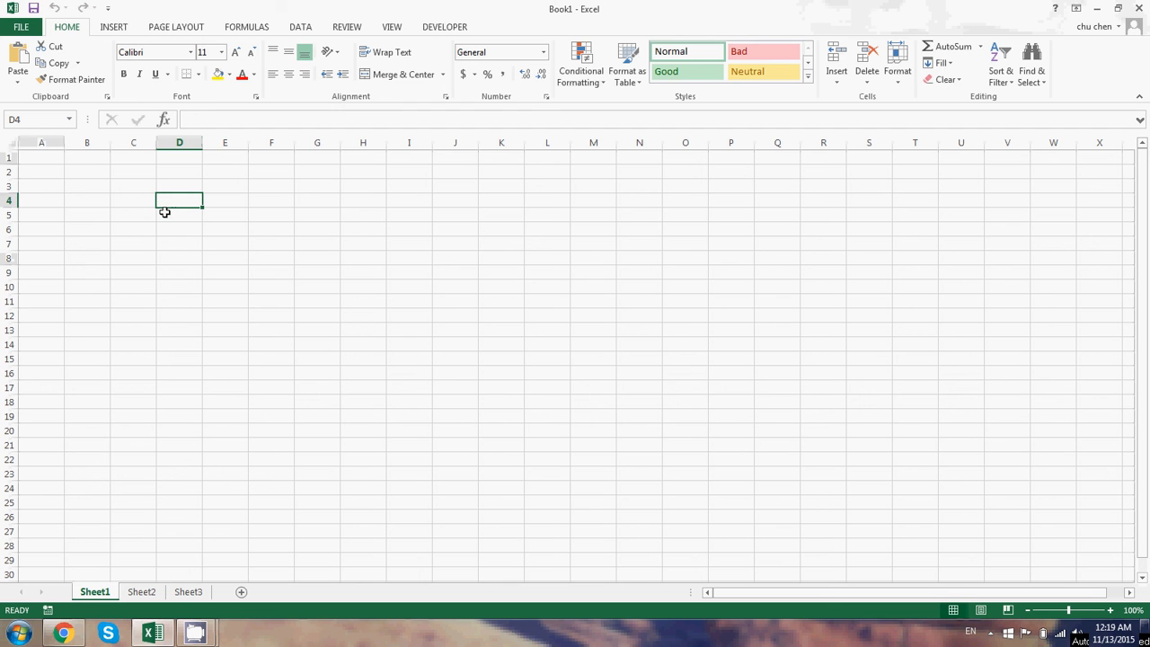
Step: Enter the number 1 in cell A1 of Sheet1
{"action": "left_click", "coordinate": [57, 159]}
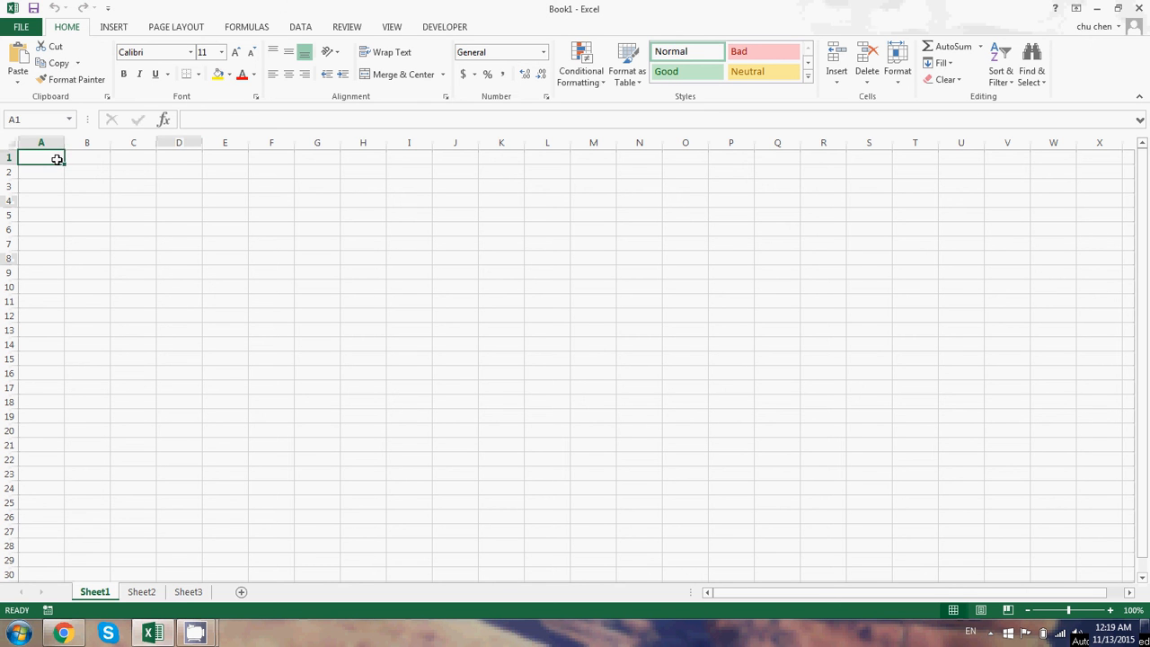
{"action": "type", "text": "1"}
{"action": "left_click", "coordinate": [61, 188]}
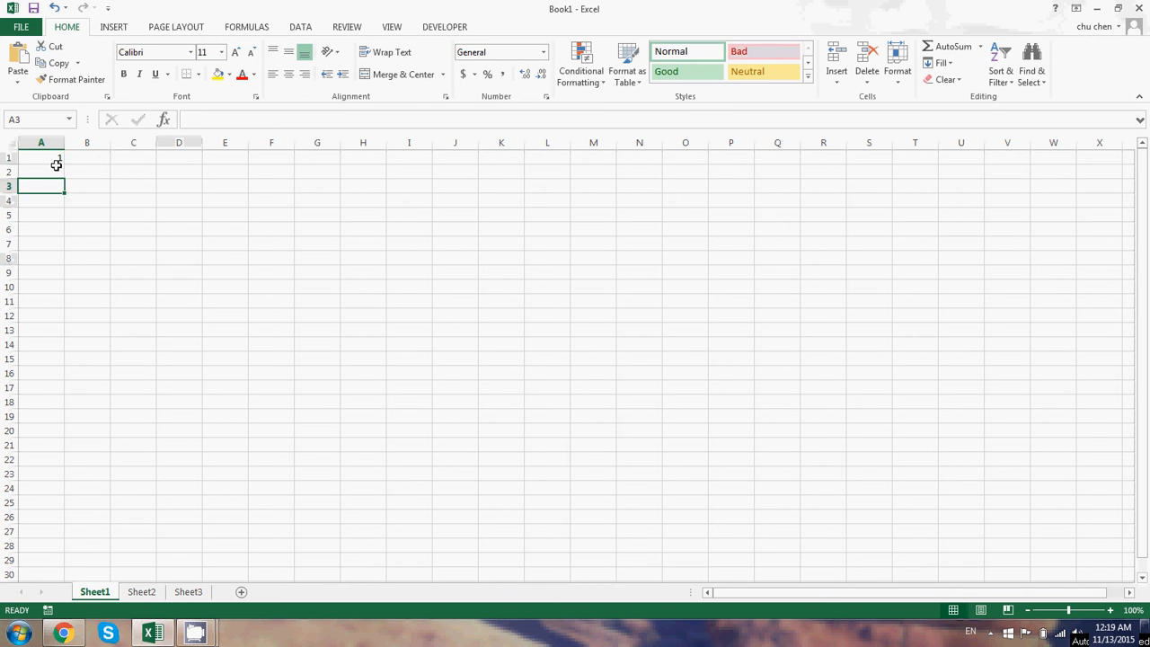
Step: Apply the Currency number format to cell A1 and change it to Accounting
{"action": "left_click", "coordinate": [56, 159]}
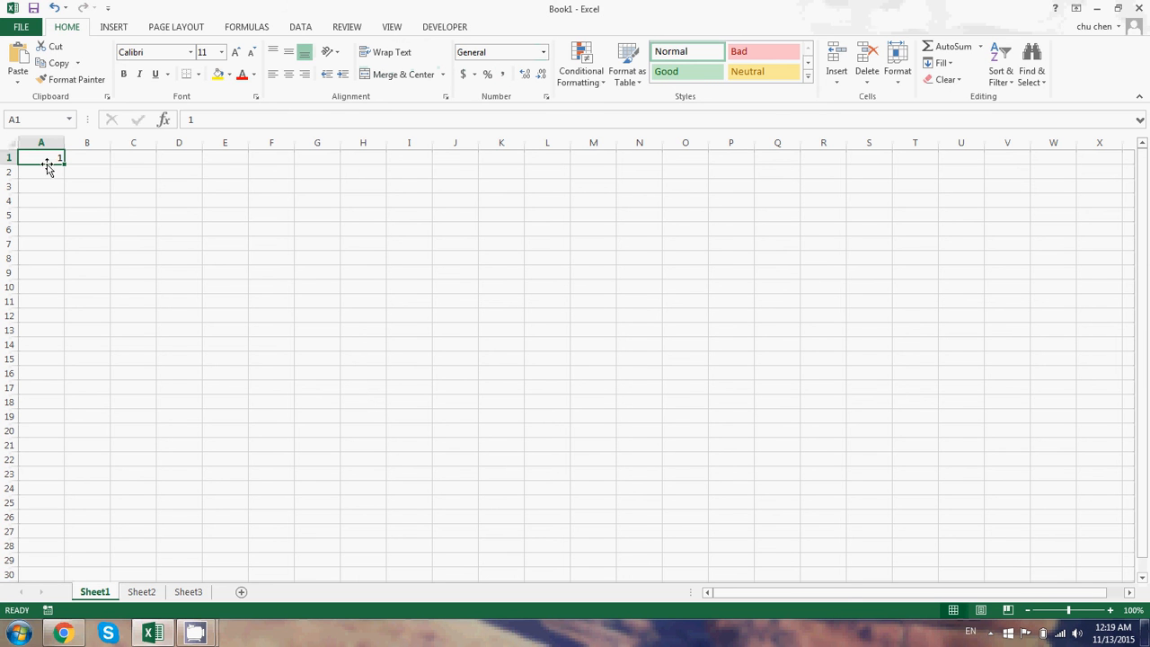
{"action": "left_click", "coordinate": [61, 188]}
{"action": "left_click", "coordinate": [51, 156]}
{"action": "left_click", "coordinate": [543, 52]}
{"action": "left_click", "coordinate": [510, 144]}
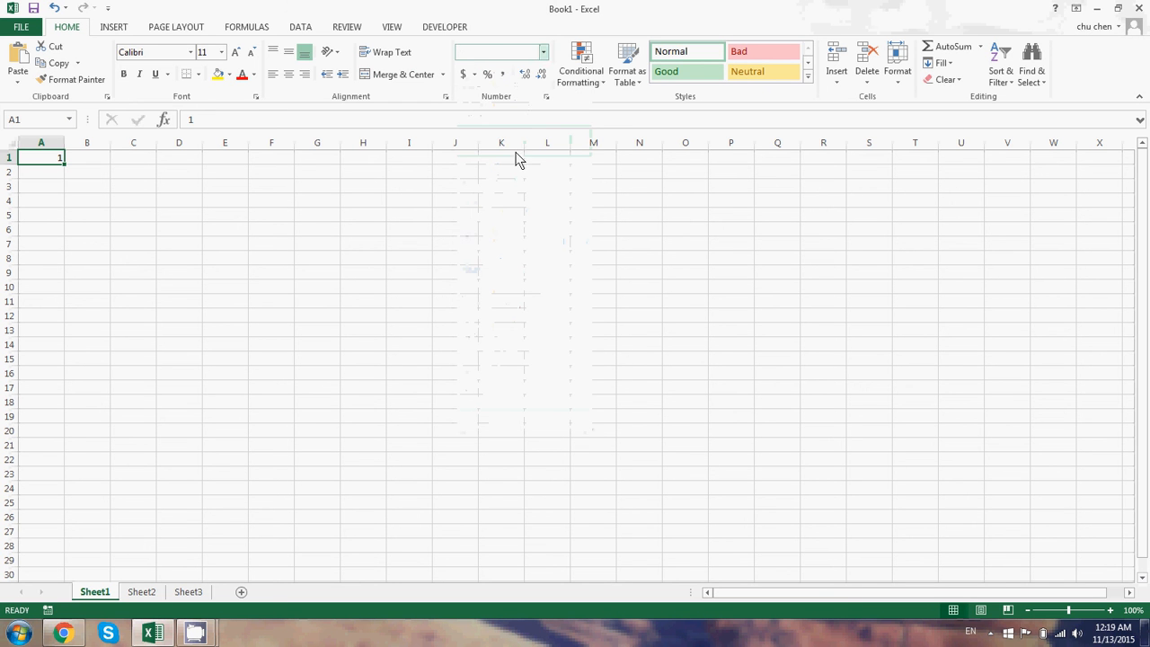
{"action": "left_click", "coordinate": [543, 52]}
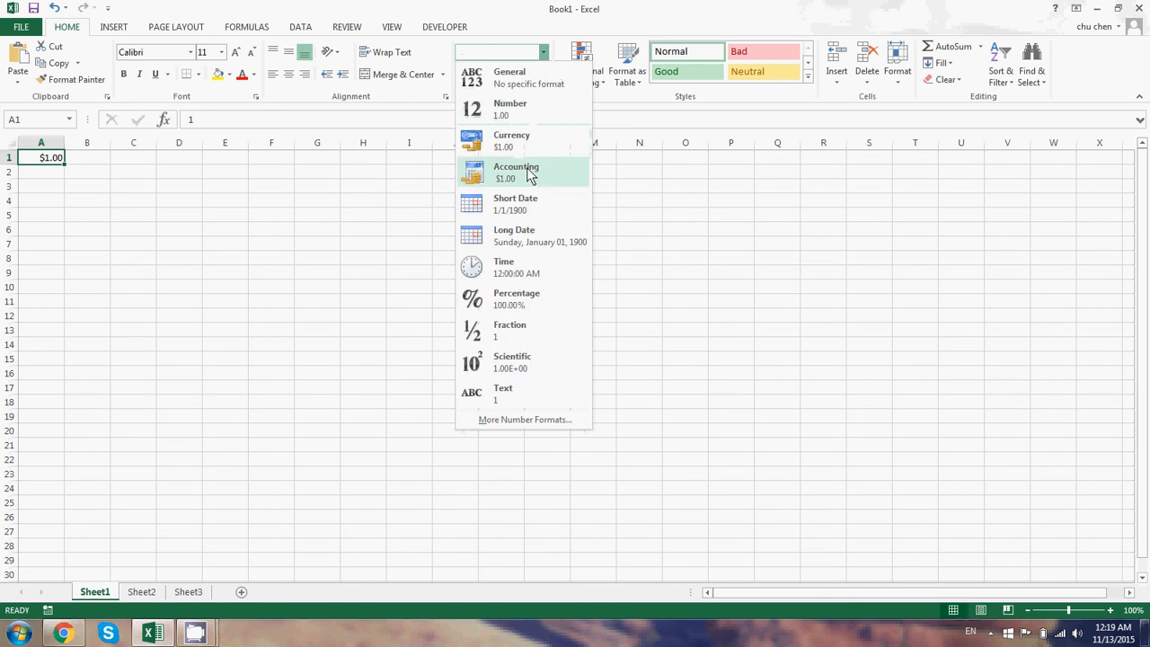
{"action": "left_click", "coordinate": [527, 174]}
Step: Apply the Percentage number format to cell A1 and reset the cell to General
{"action": "left_click", "coordinate": [543, 52]}
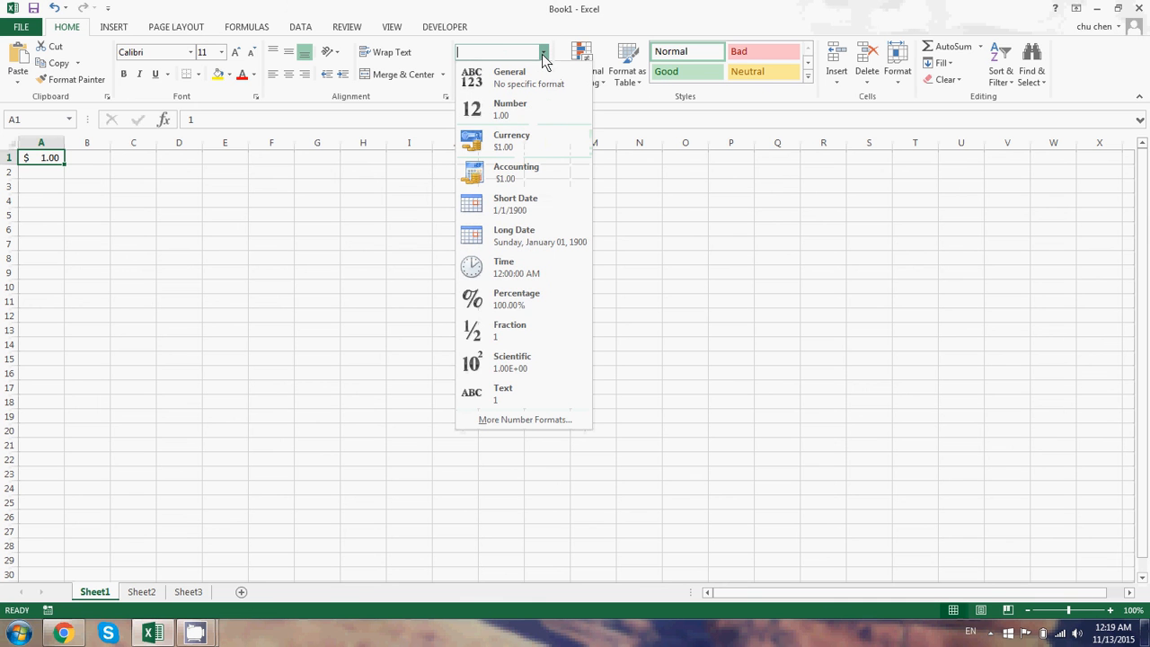
{"action": "left_click", "coordinate": [517, 302]}
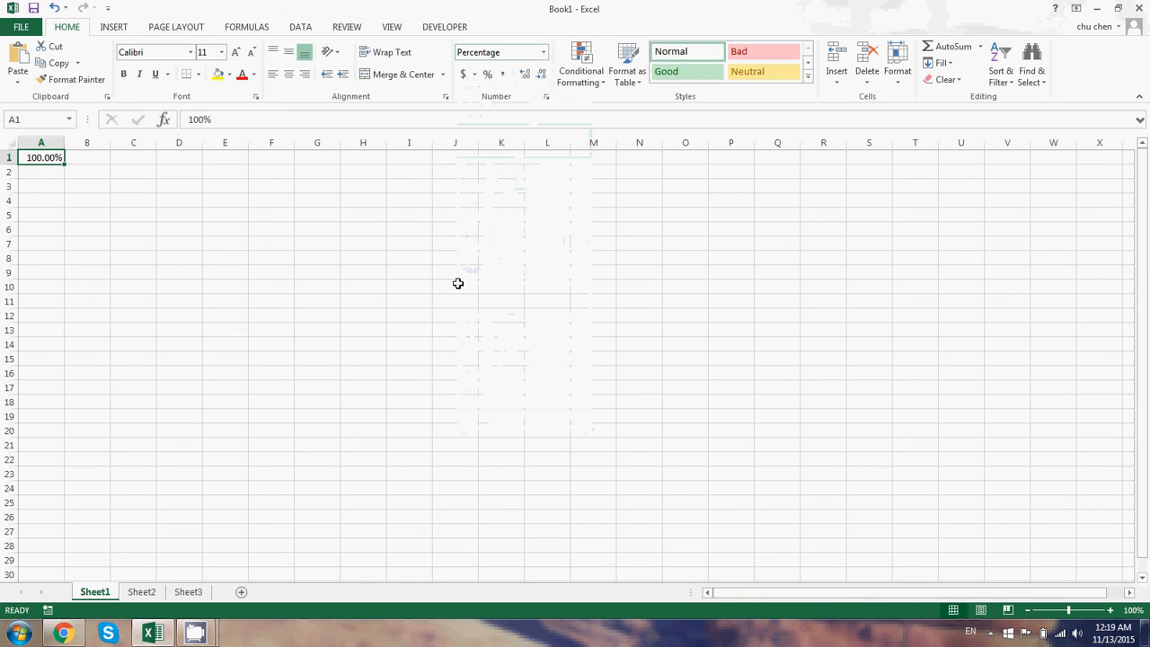
{"action": "left_click", "coordinate": [542, 52]}
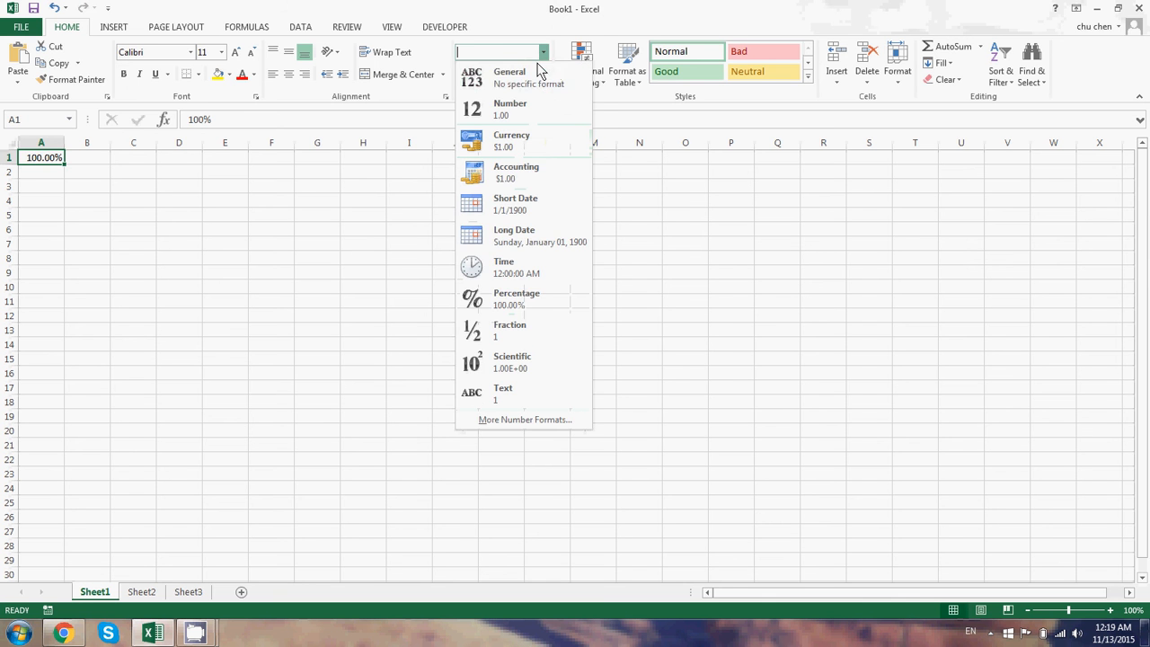
{"action": "left_click", "coordinate": [531, 77]}
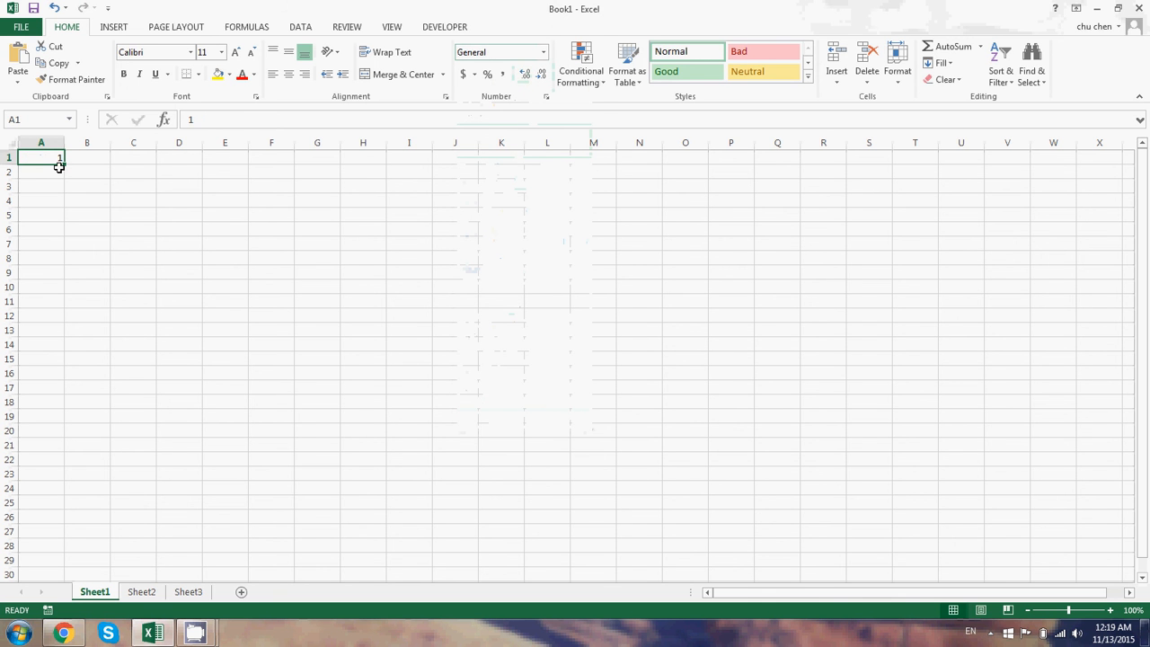
Step: Apply the dollar accounting format without decimal places to cell A1 and set the number format back to General
{"action": "left_click", "coordinate": [468, 79]}
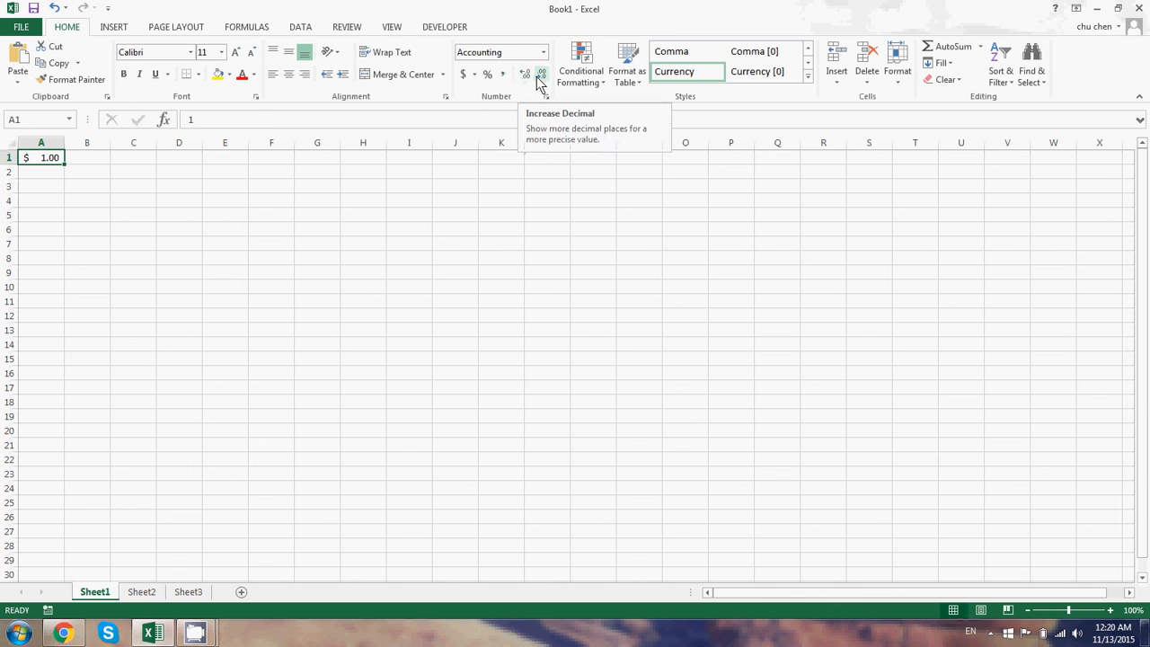
{"action": "left_click", "coordinate": [539, 80]}
{"action": "left_click", "coordinate": [539, 80]}
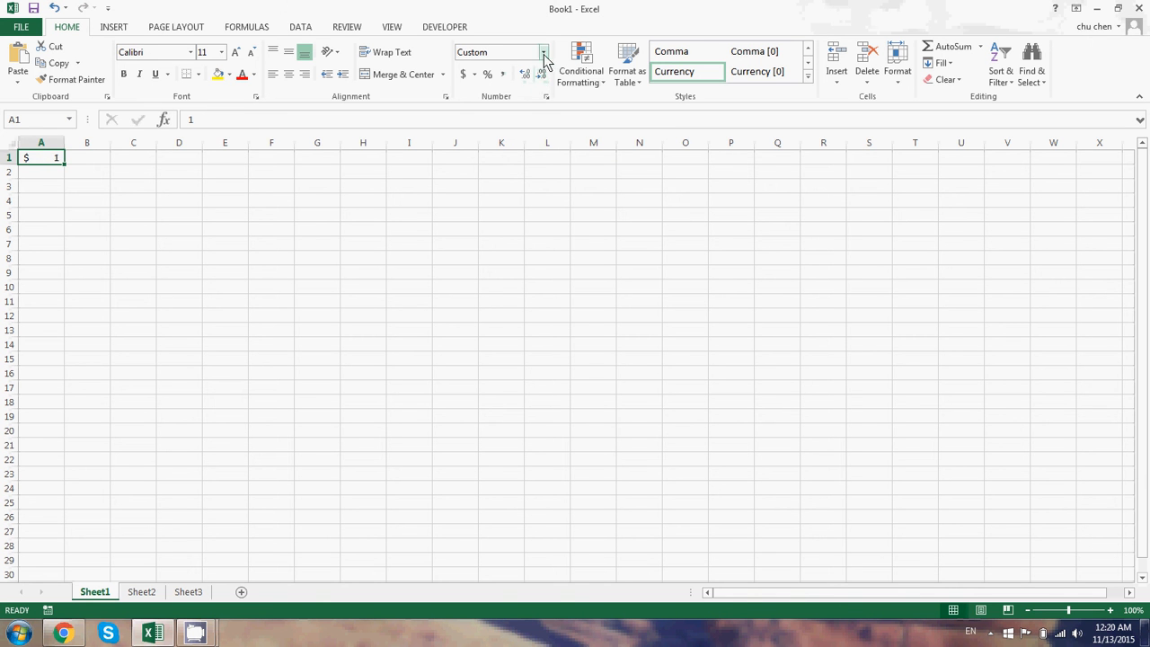
{"action": "left_click", "coordinate": [543, 52]}
{"action": "left_click", "coordinate": [530, 79]}
Step: Open the cell formatting settings for A1 and examine the Date, Currency and Accounting number categories
{"action": "right_click", "coordinate": [58, 159]}
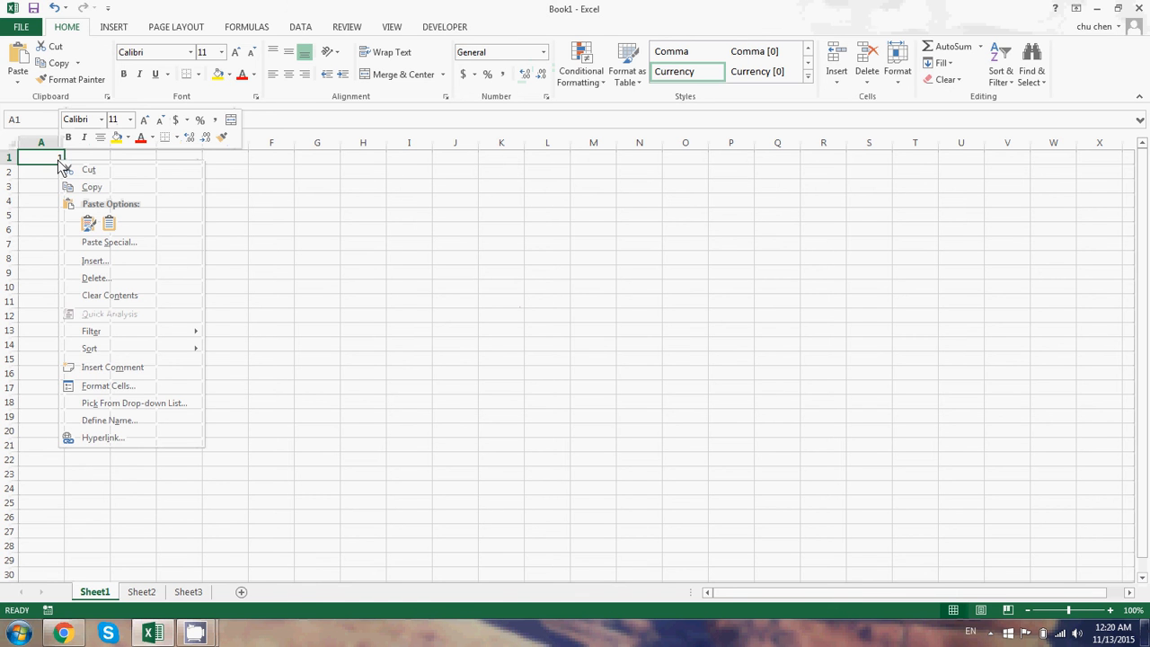
{"action": "left_click", "coordinate": [102, 393]}
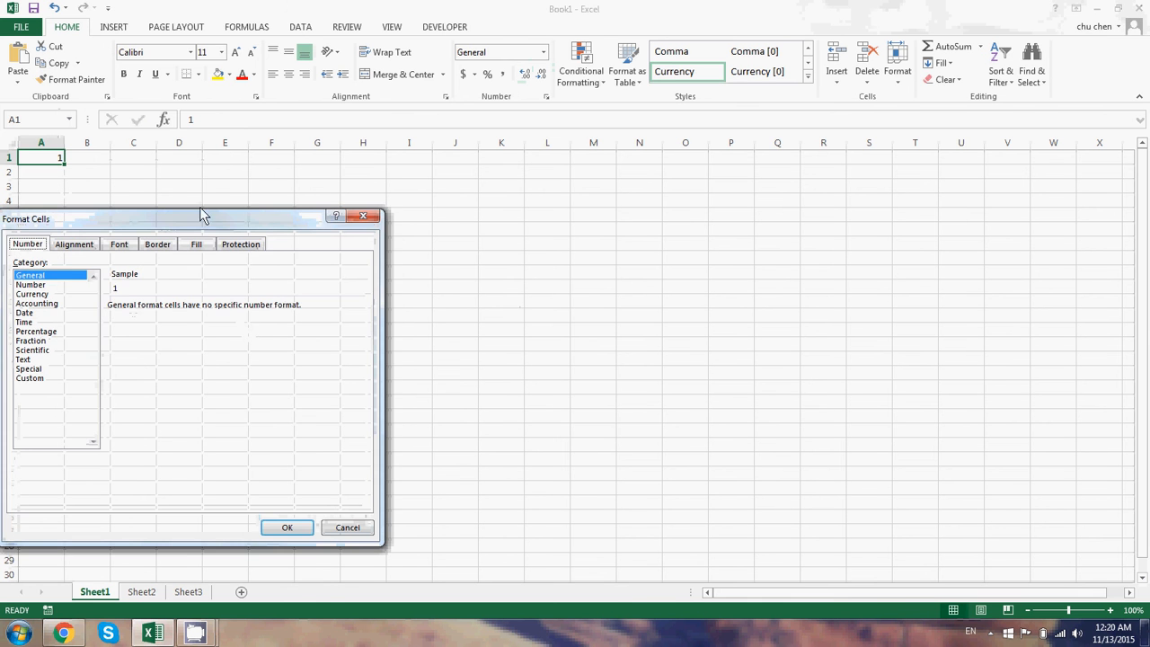
{"action": "left_click_drag", "start_coordinate": [256, 218], "coordinate": [488, 196]}
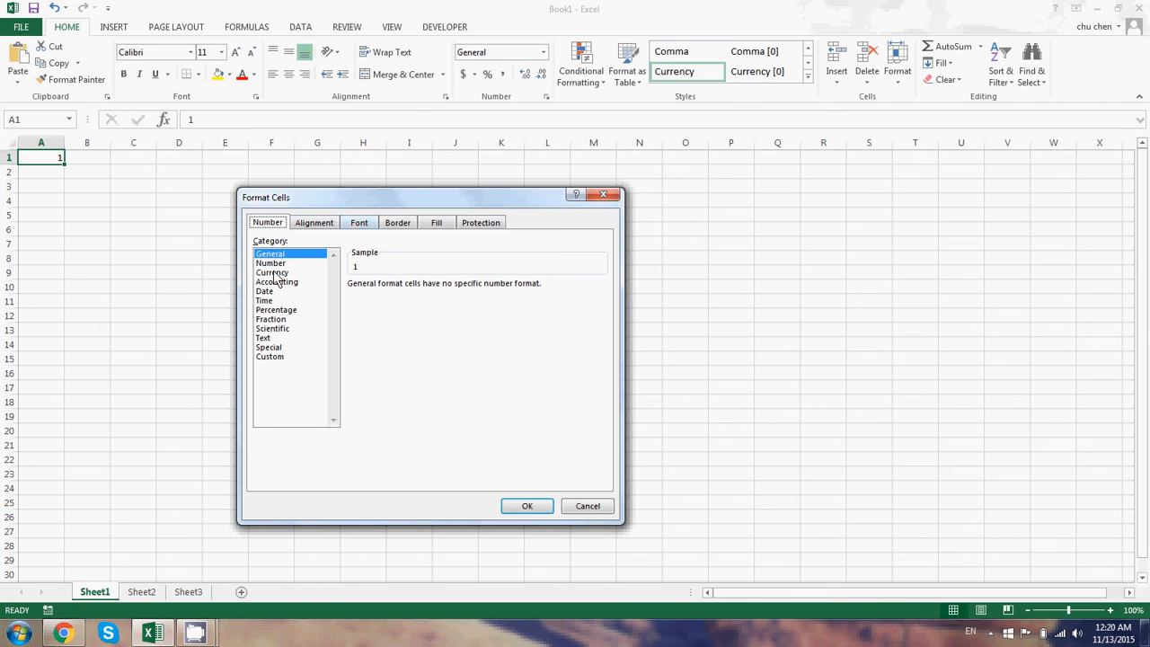
{"action": "key", "text": "Down"}
{"action": "key", "text": "Down"}
{"action": "key", "text": "Down"}
{"action": "key", "text": "Down"}
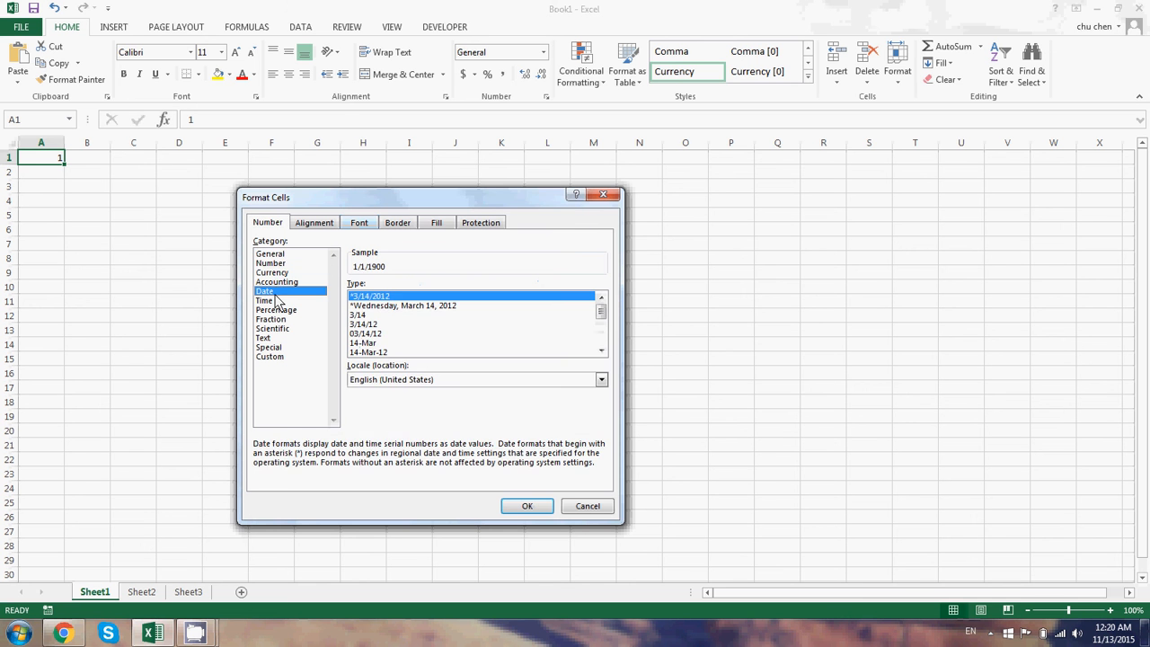
{"action": "left_click", "coordinate": [276, 275]}
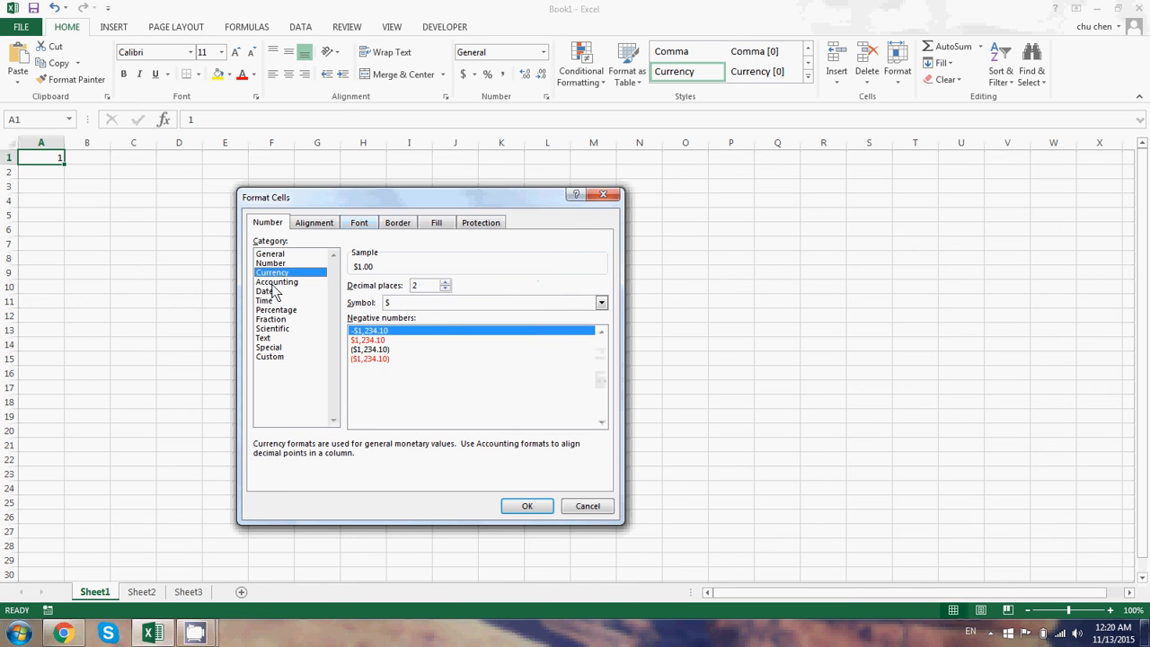
{"action": "left_click", "coordinate": [272, 255]}
{"action": "left_click", "coordinate": [314, 282]}
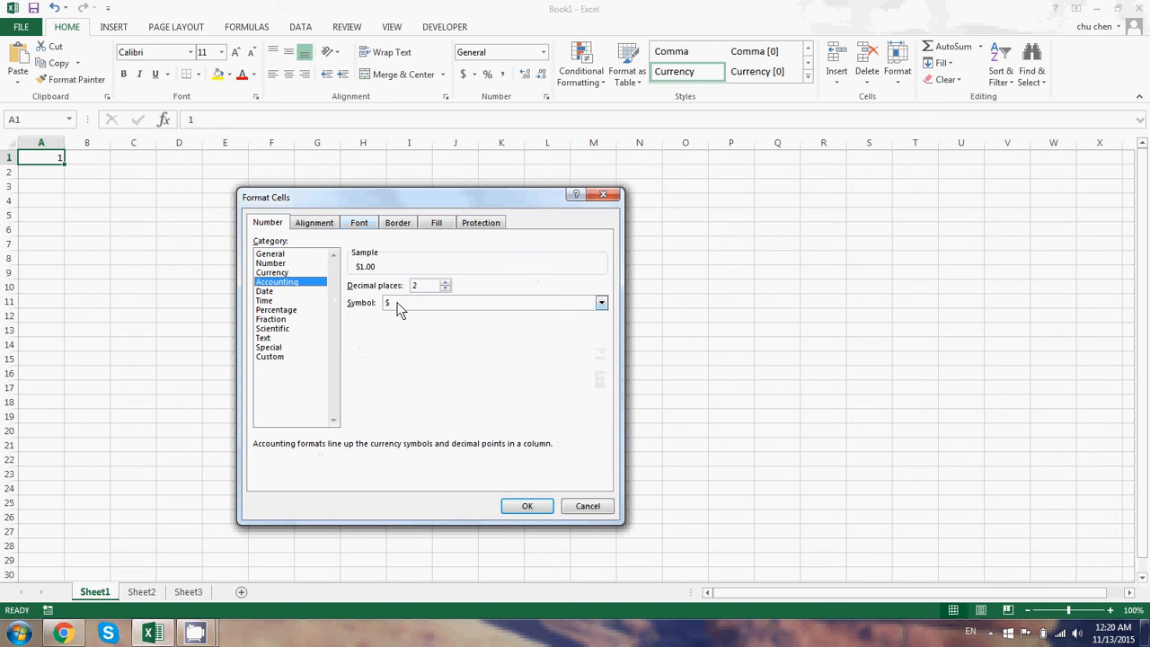
Step: Look through the Date, Time, Percentage, Fraction, Text and Number categories and keep cell A1 on General
{"action": "left_click", "coordinate": [289, 292]}
{"action": "left_click", "coordinate": [288, 301]}
{"action": "left_click", "coordinate": [288, 310]}
{"action": "left_click", "coordinate": [285, 320]}
{"action": "left_click", "coordinate": [280, 338]}
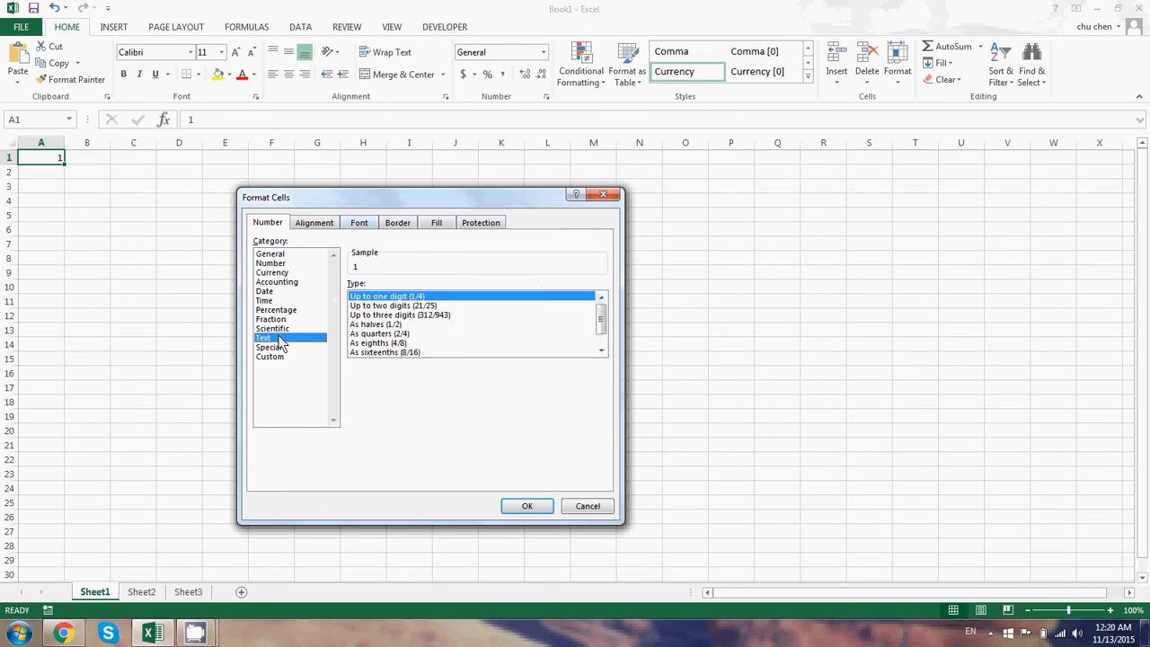
{"action": "left_click", "coordinate": [271, 263]}
{"action": "left_click", "coordinate": [270, 253]}
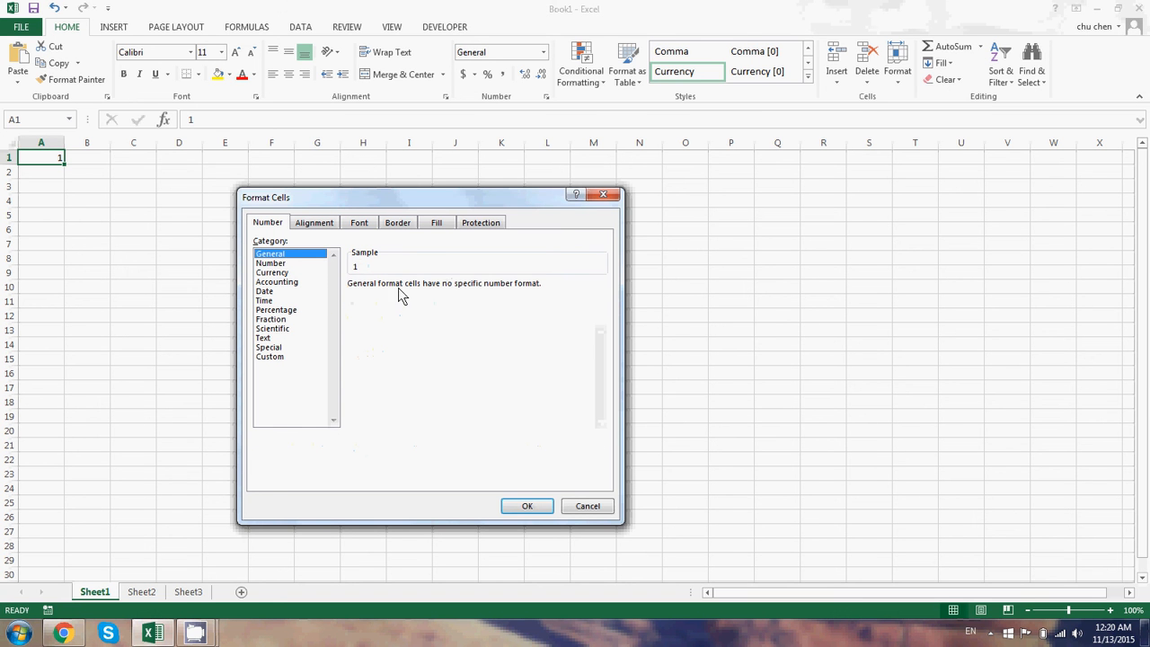
{"action": "left_click", "coordinate": [527, 507]}
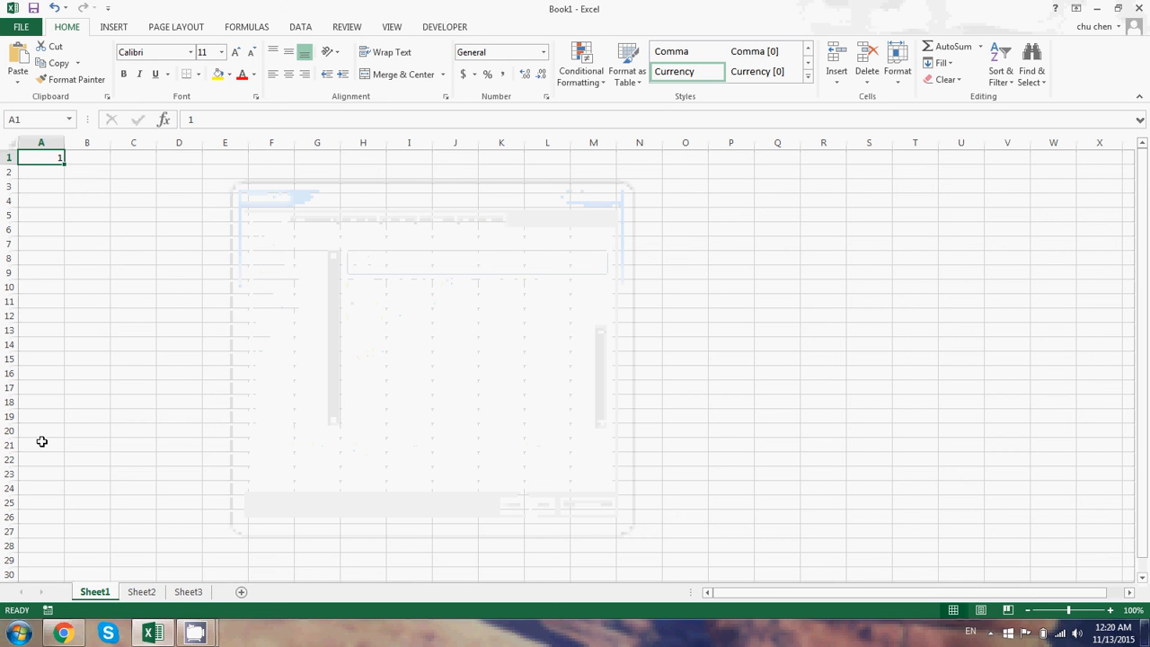
Step: Enter 2 in cell A2 and extend the number series from A1:A2 down column A to row 30
{"action": "left_click", "coordinate": [56, 171]}
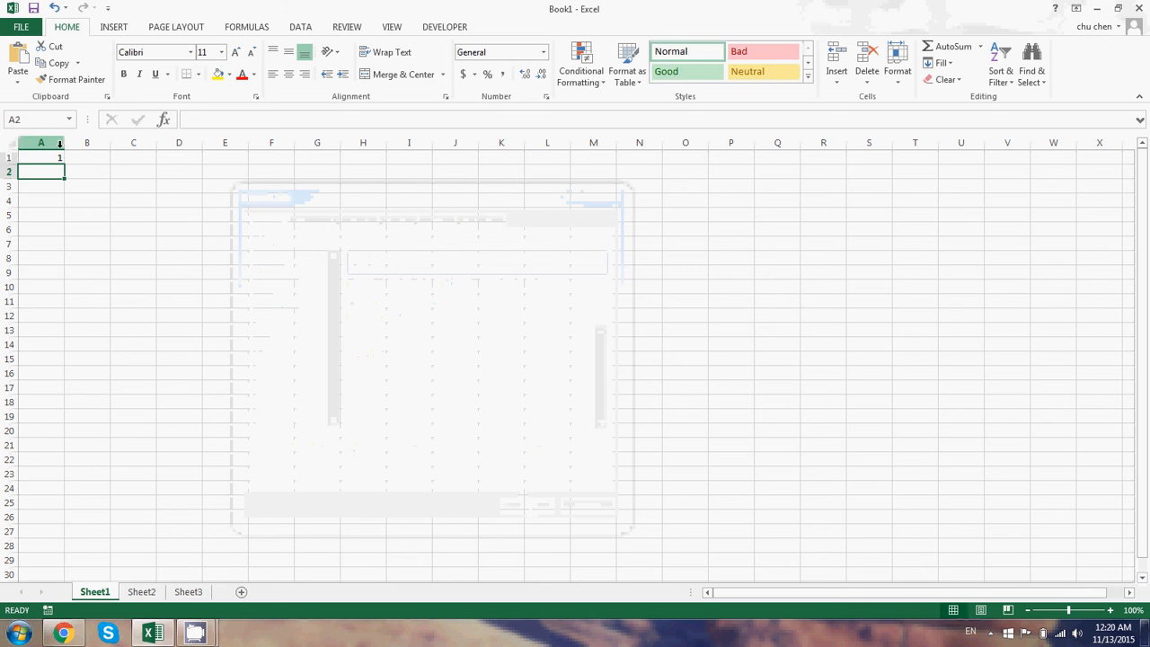
{"action": "type", "text": "2"}
{"action": "left_click", "coordinate": [64, 196]}
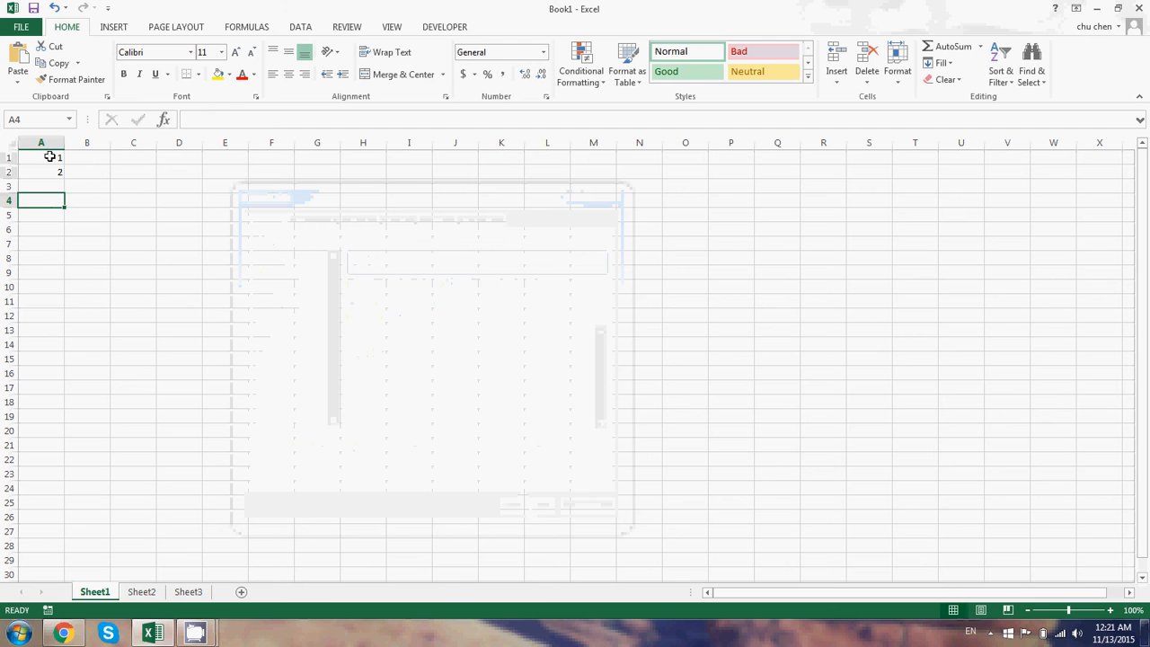
{"action": "left_click_drag", "start_coordinate": [51, 159], "coordinate": [52, 173]}
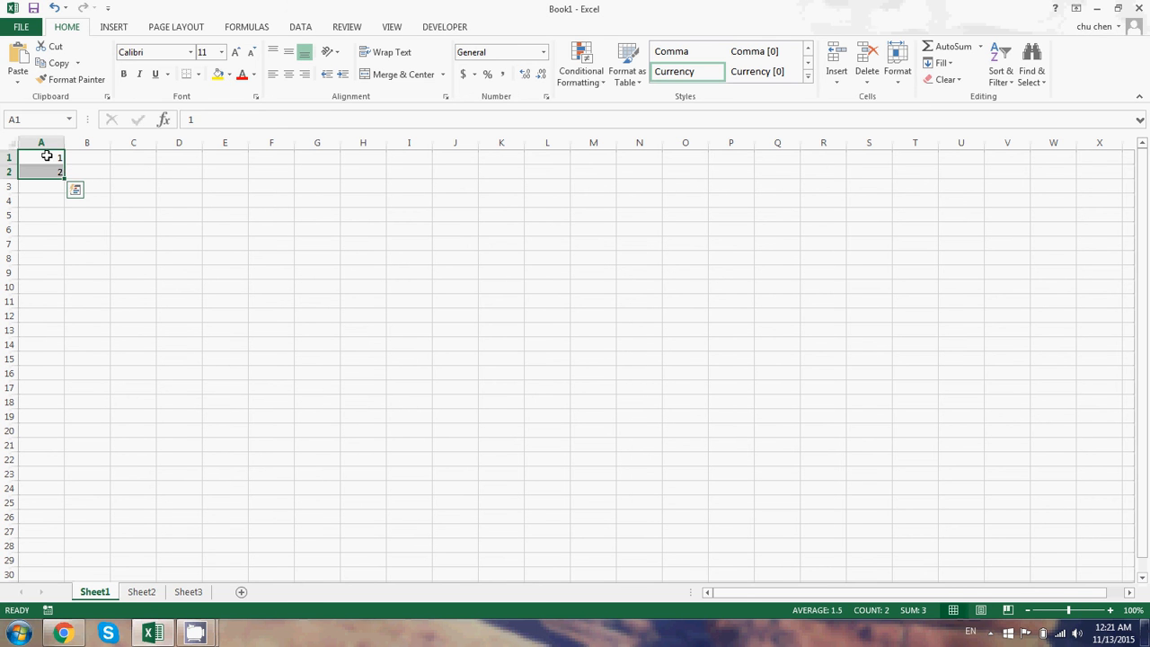
{"action": "left_click_drag", "start_coordinate": [47, 155], "coordinate": [50, 171]}
{"action": "left_click_drag", "start_coordinate": [63, 176], "coordinate": [65, 576]}
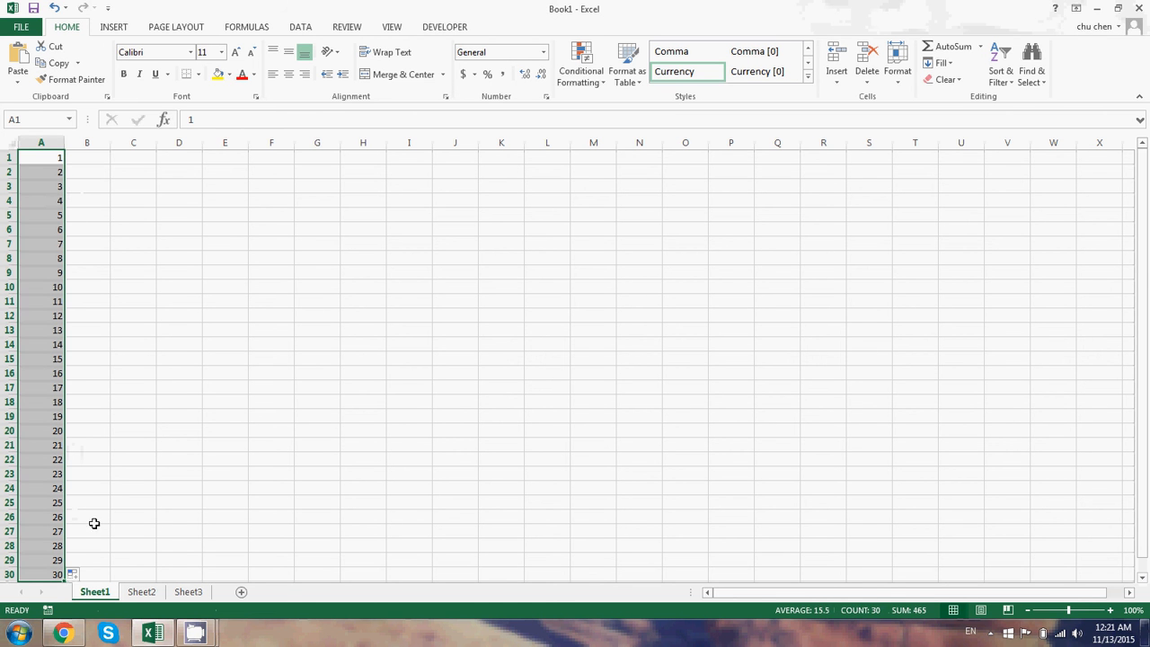
{"action": "left_click", "coordinate": [159, 383]}
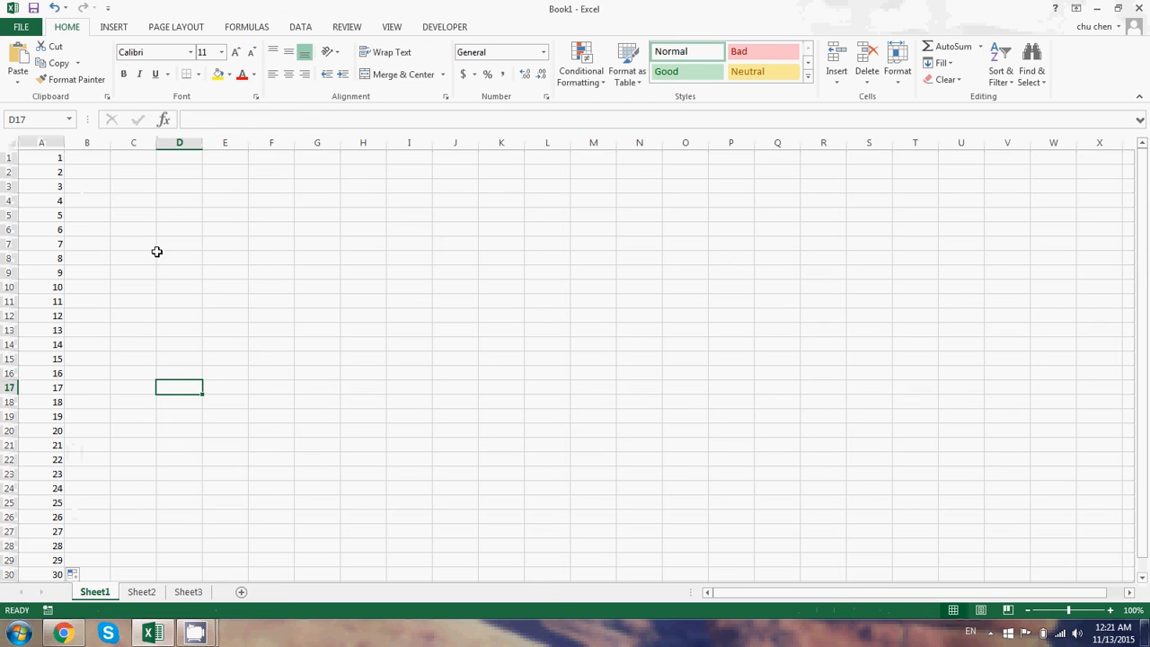
Step: Enter 5 in cell B1 and copy it down column B to row 30
{"action": "left_click", "coordinate": [106, 158]}
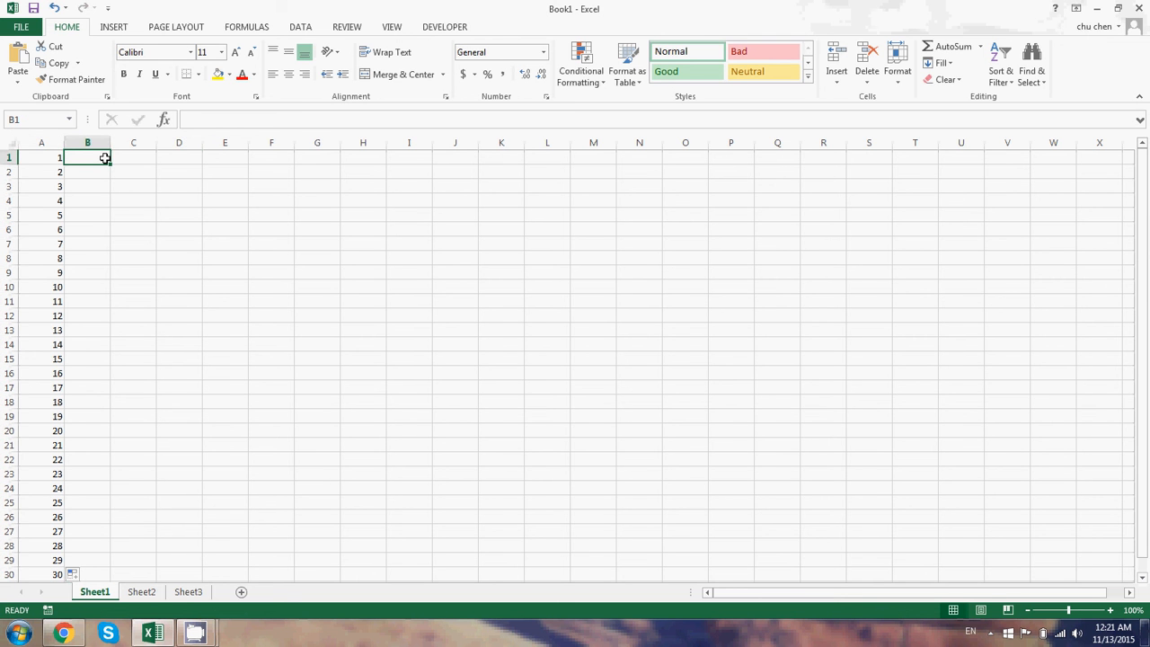
{"action": "type", "text": "1"}
{"action": "key", "text": "Return"}
{"action": "left_click", "coordinate": [105, 158]}
{"action": "type", "text": "5"}
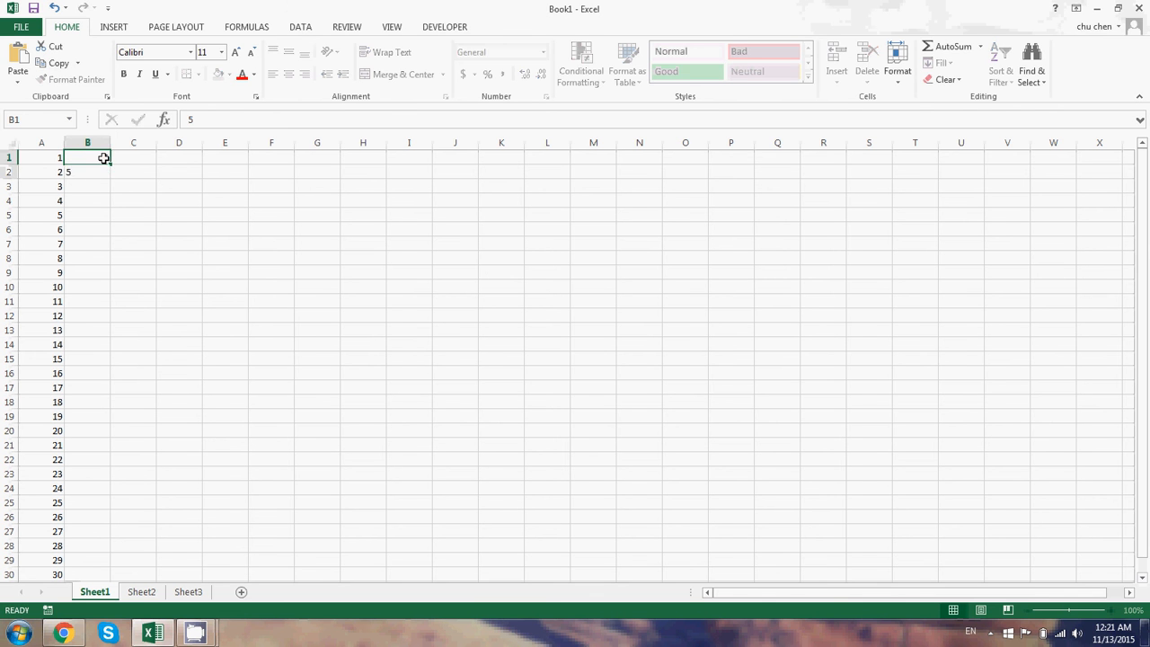
{"action": "key", "text": "Return"}
{"action": "left_click", "coordinate": [104, 161]}
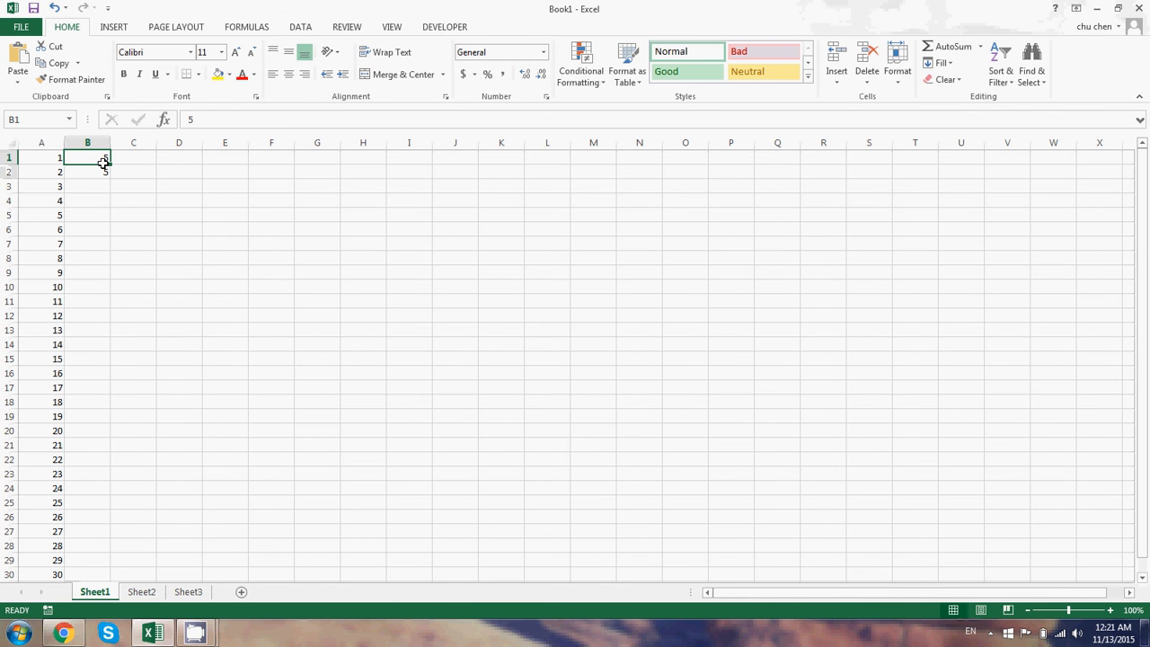
{"action": "left_click", "coordinate": [111, 164]}
{"action": "left_click_drag", "start_coordinate": [110, 164], "coordinate": [112, 581]}
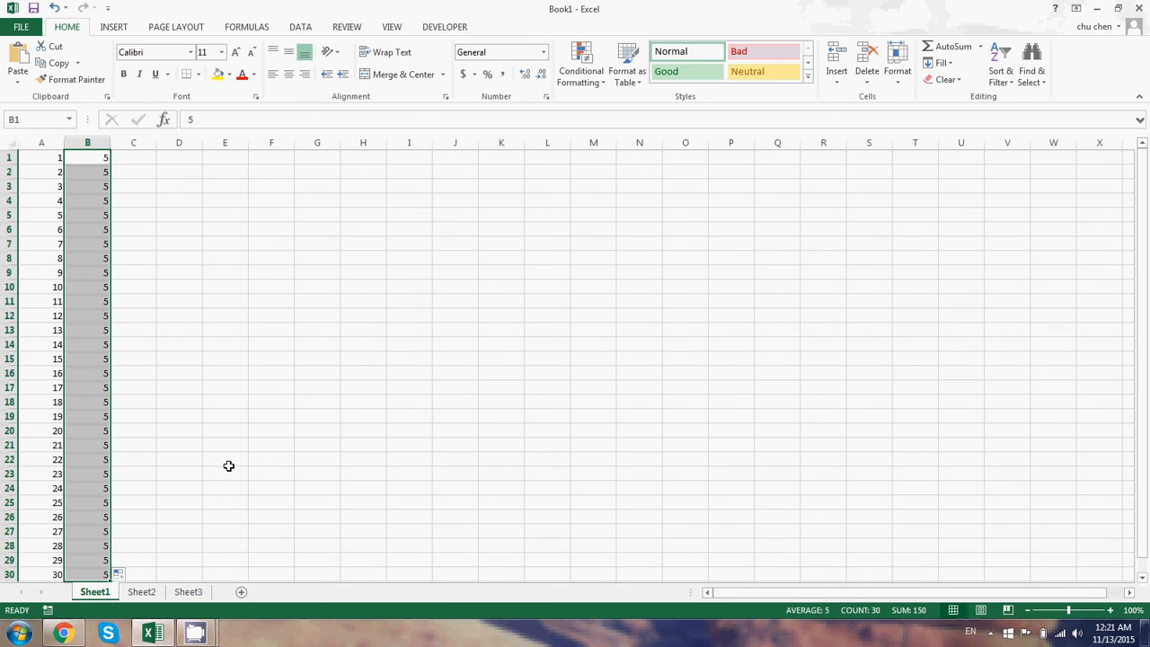
Step: Collapse the ribbon and expand it again
{"action": "scroll", "coordinate": [229, 459], "scroll_direction": "down", "scroll_amount": 1}
{"action": "scroll", "coordinate": [229, 459], "scroll_direction": "up", "scroll_amount": 1}
{"action": "double_click", "coordinate": [80, 33]}
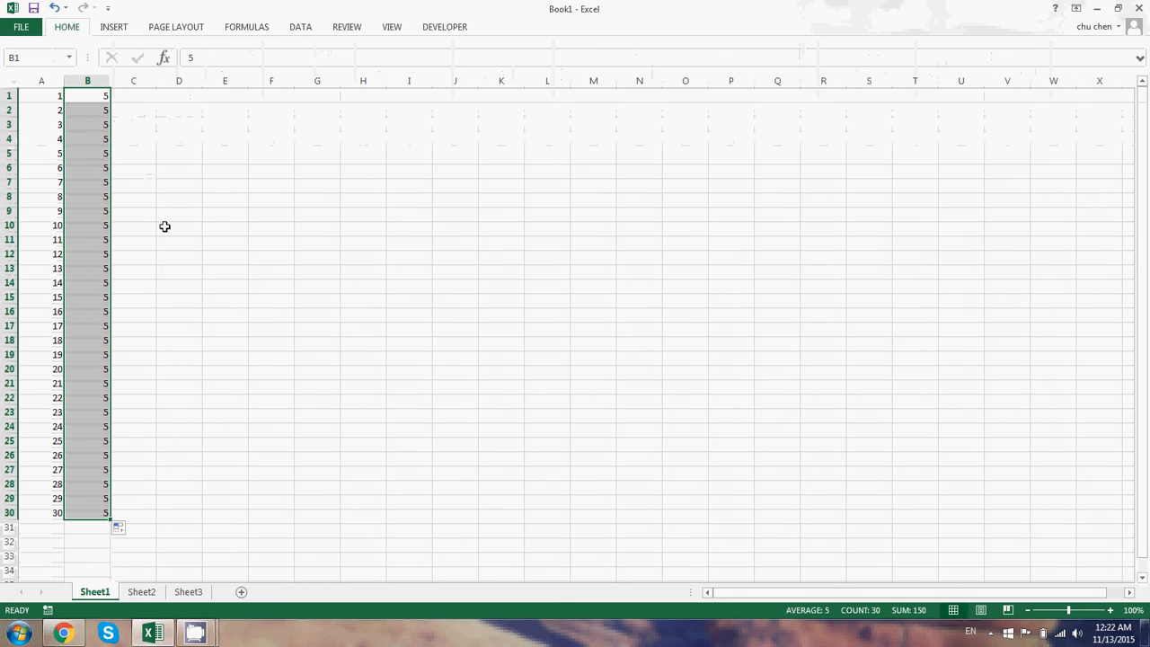
{"action": "left_click", "coordinate": [67, 33]}
{"action": "left_click", "coordinate": [68, 33]}
{"action": "double_click", "coordinate": [67, 32]}
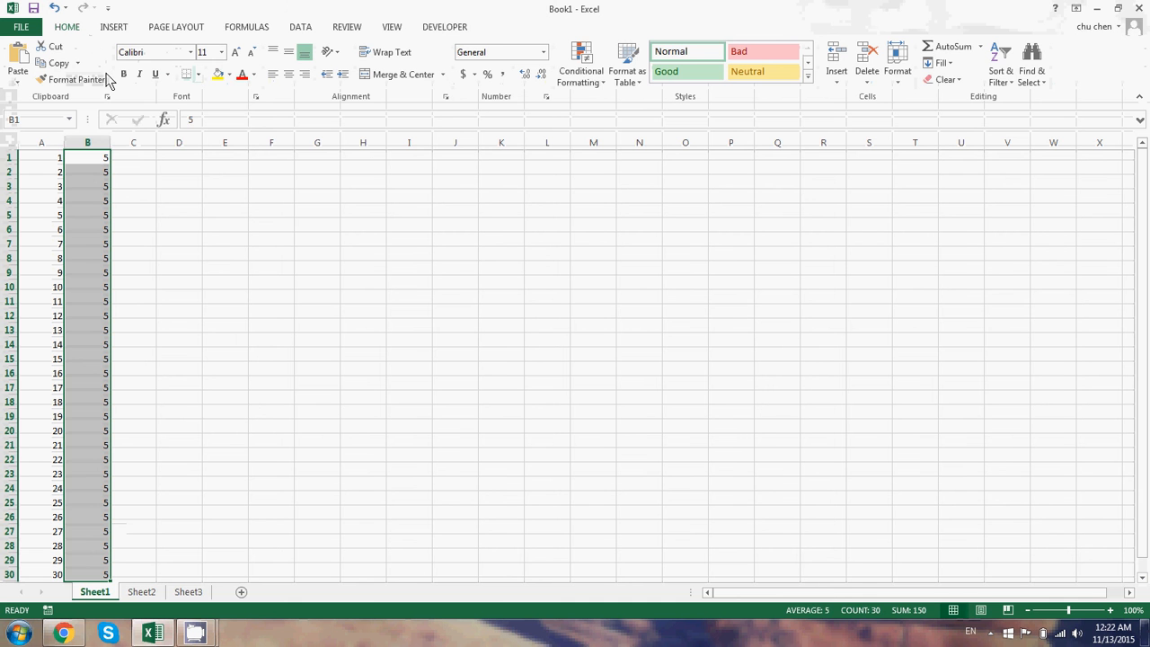
{"action": "left_click", "coordinate": [184, 229]}
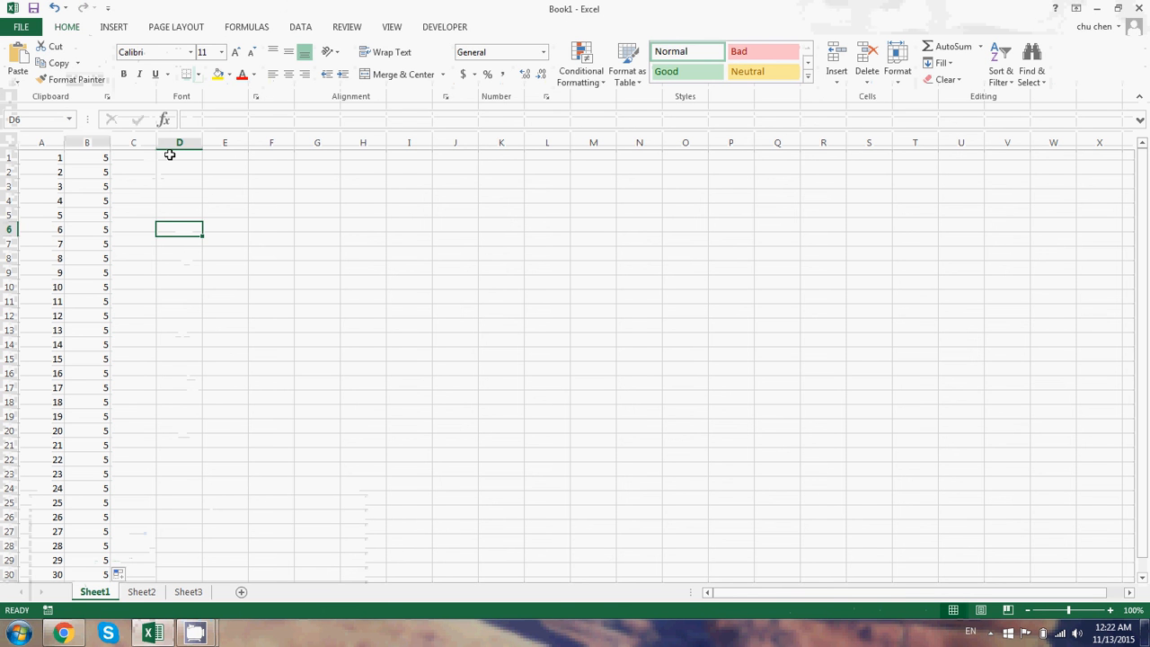
{"action": "left_click", "coordinate": [170, 155]}
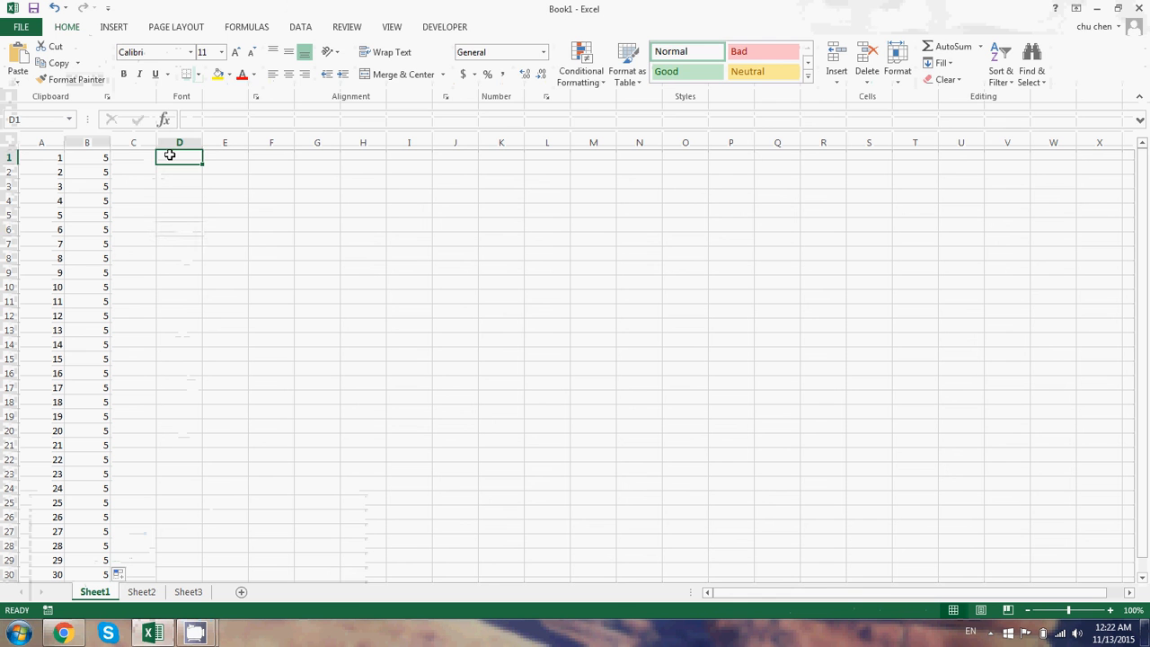
{"action": "type", "text": "="}
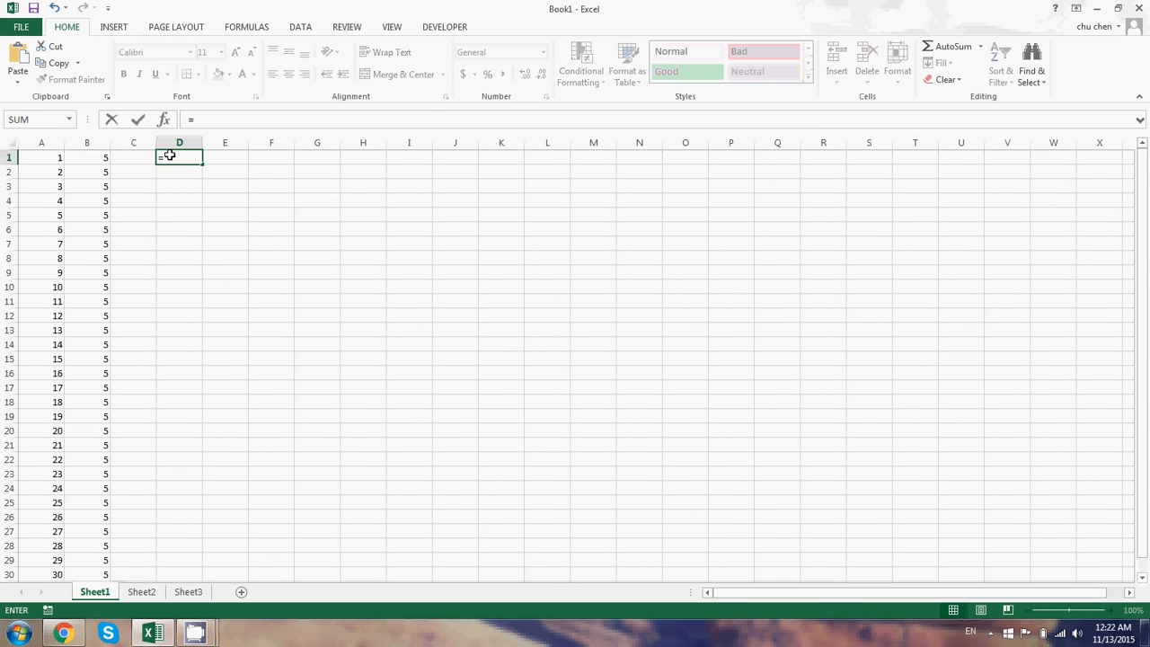
{"action": "key", "text": "Escape"}
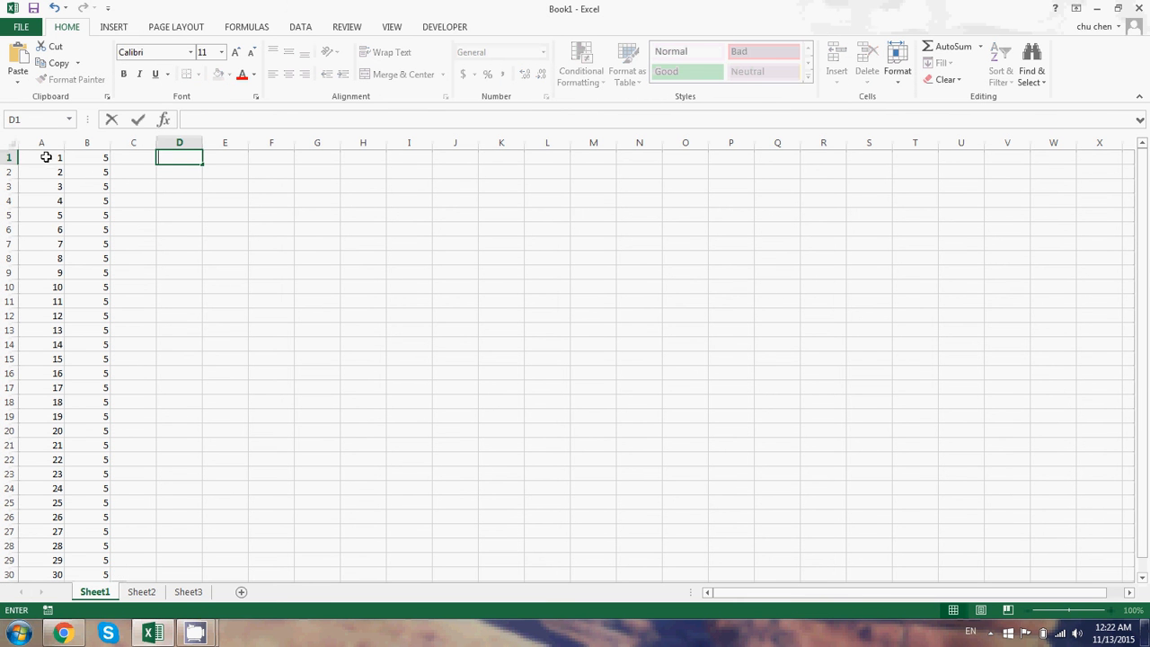
{"action": "left_click_drag", "start_coordinate": [52, 157], "coordinate": [95, 159]}
{"action": "left_click", "coordinate": [147, 196]}
Step: Enter the formula =A1+B1 in cell D1 and copy it down column D to row 30
{"action": "left_click", "coordinate": [188, 157]}
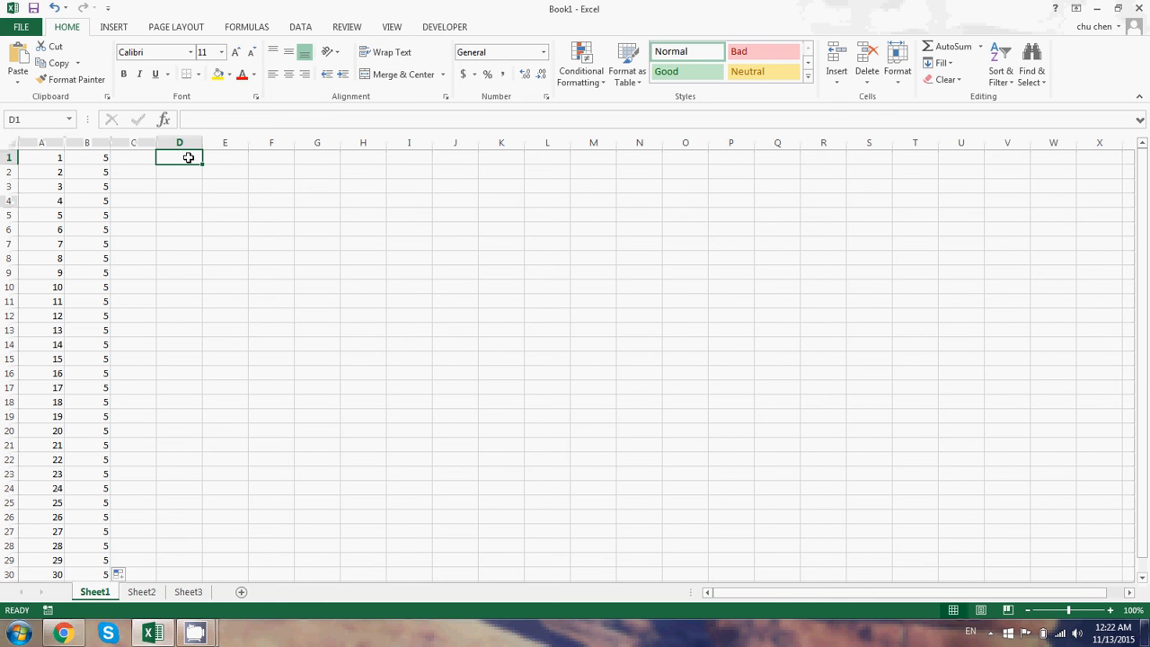
{"action": "type", "text": "="}
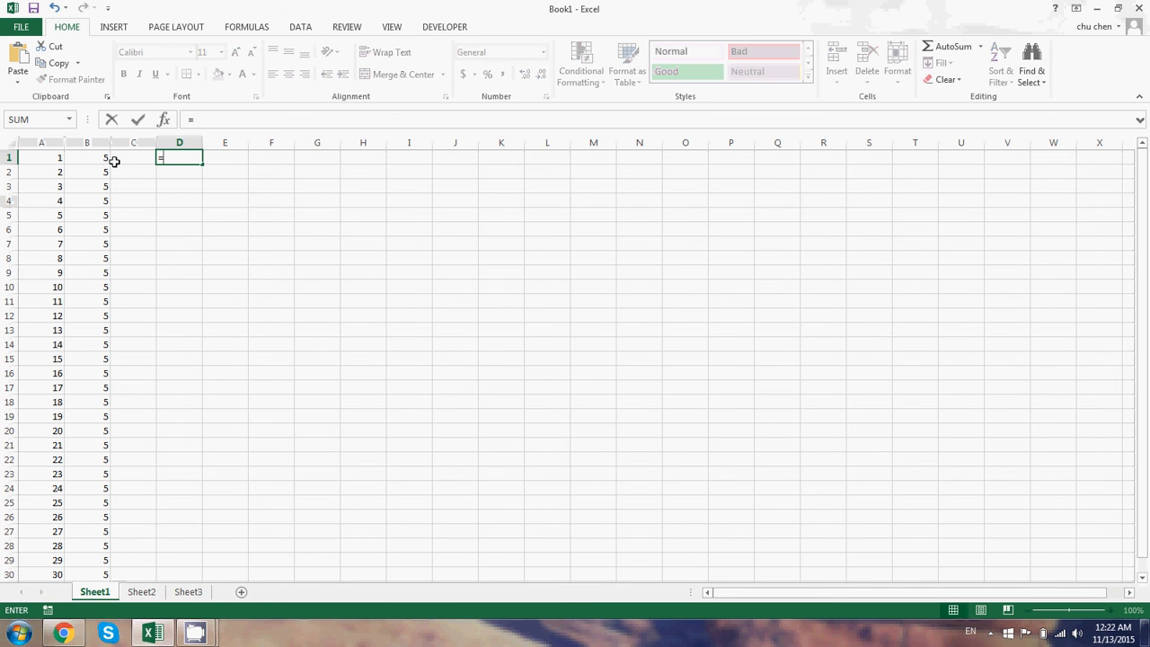
{"action": "left_click", "coordinate": [56, 159]}
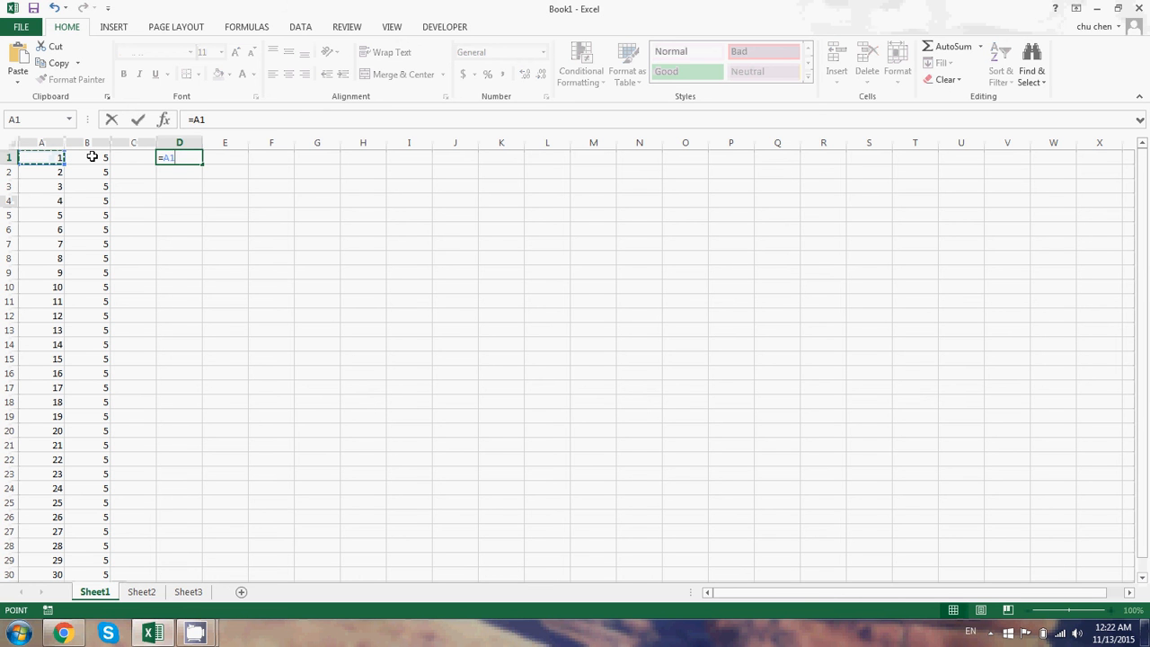
{"action": "type", "text": "+"}
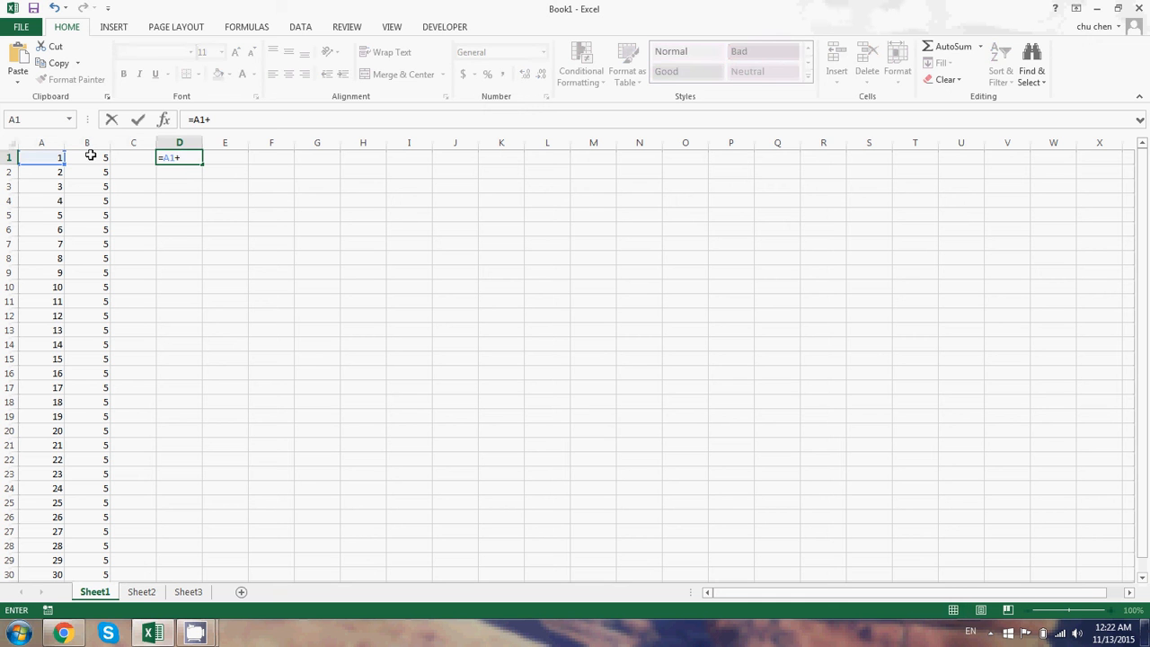
{"action": "left_click", "coordinate": [90, 155]}
{"action": "key", "text": "Return"}
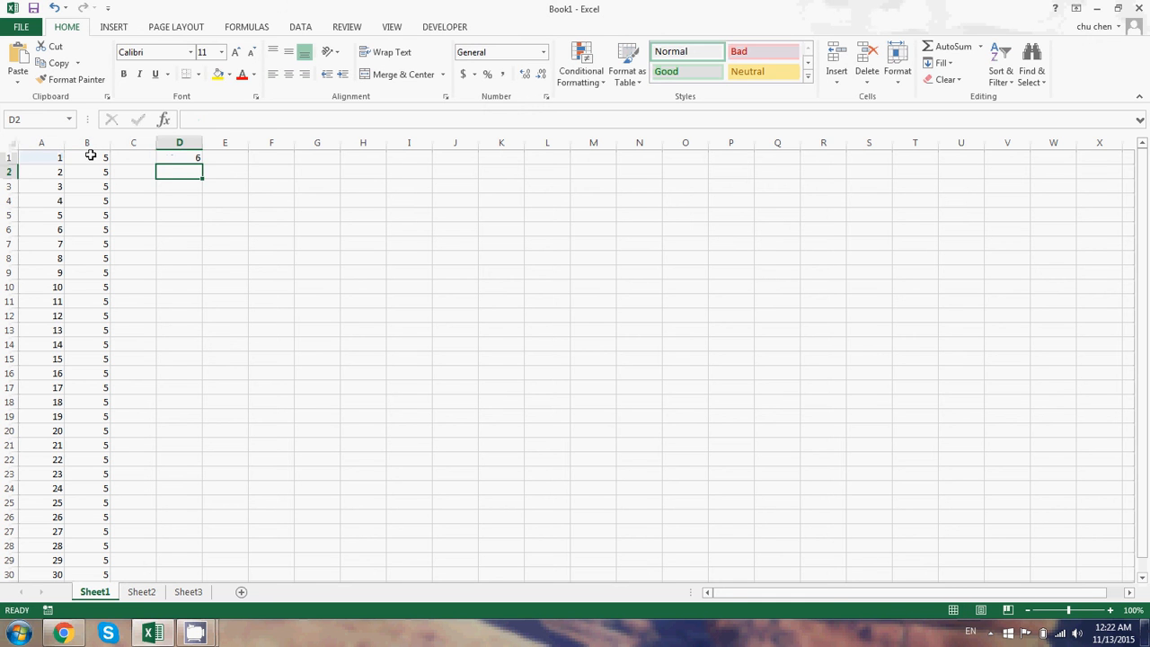
{"action": "left_click", "coordinate": [187, 157]}
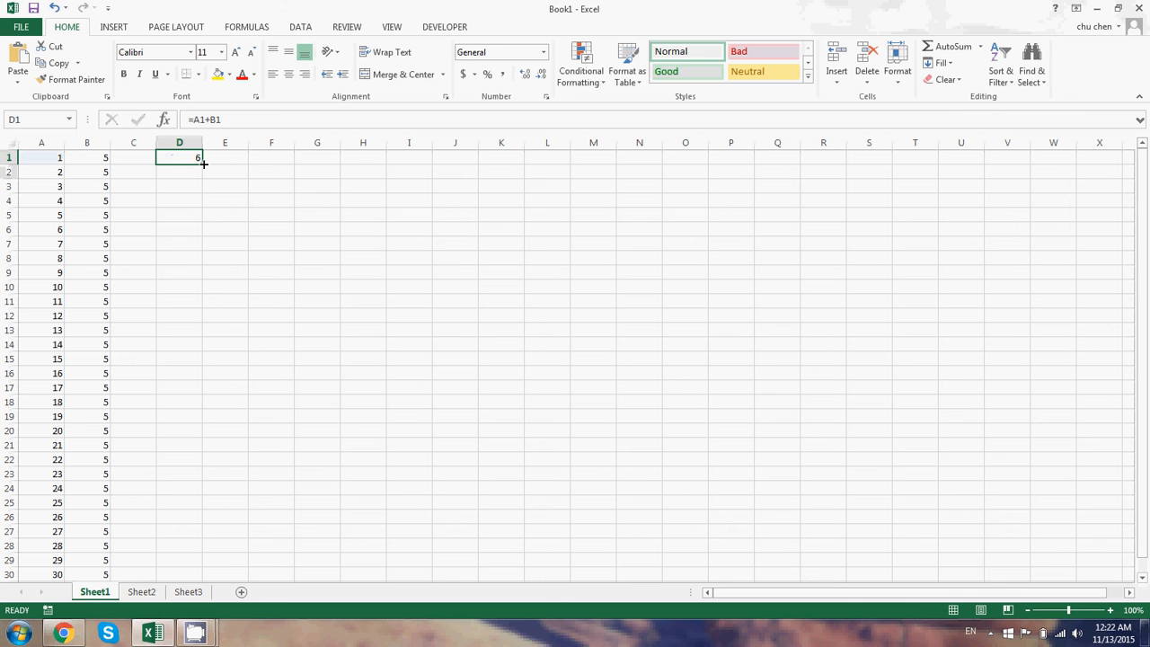
{"action": "left_click_drag", "start_coordinate": [203, 163], "coordinate": [214, 581]}
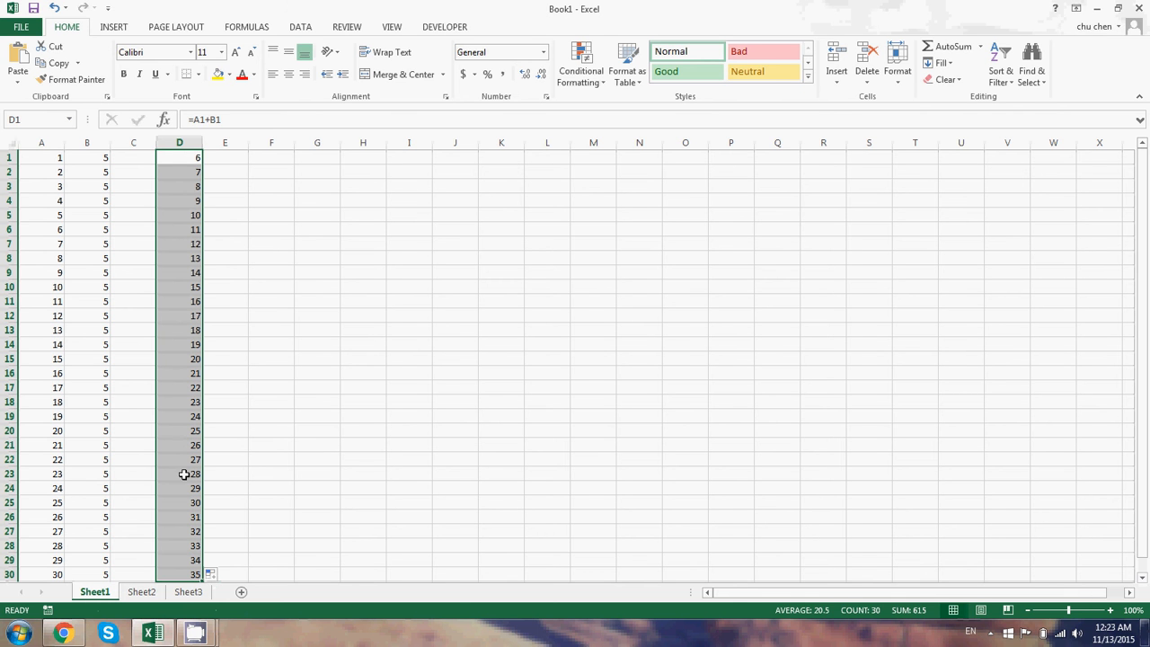
Step: Inspect the copied formula in cell D8 and its cell references, and return to the formula in D1
{"action": "left_click", "coordinate": [187, 257]}
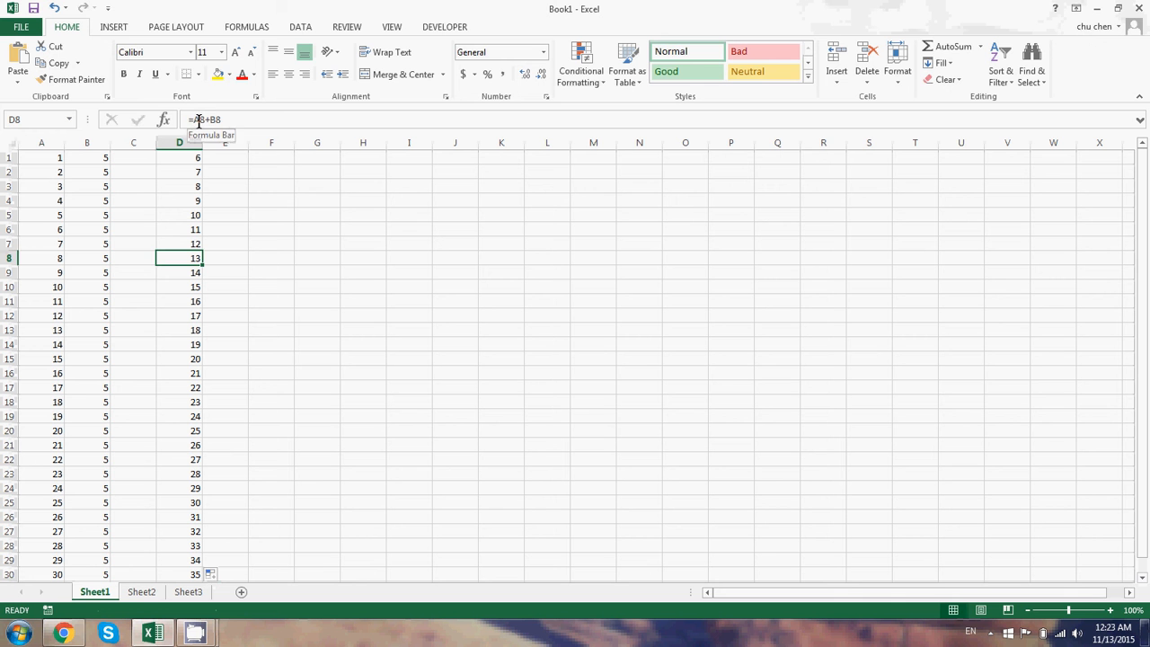
{"action": "double_click", "coordinate": [180, 258]}
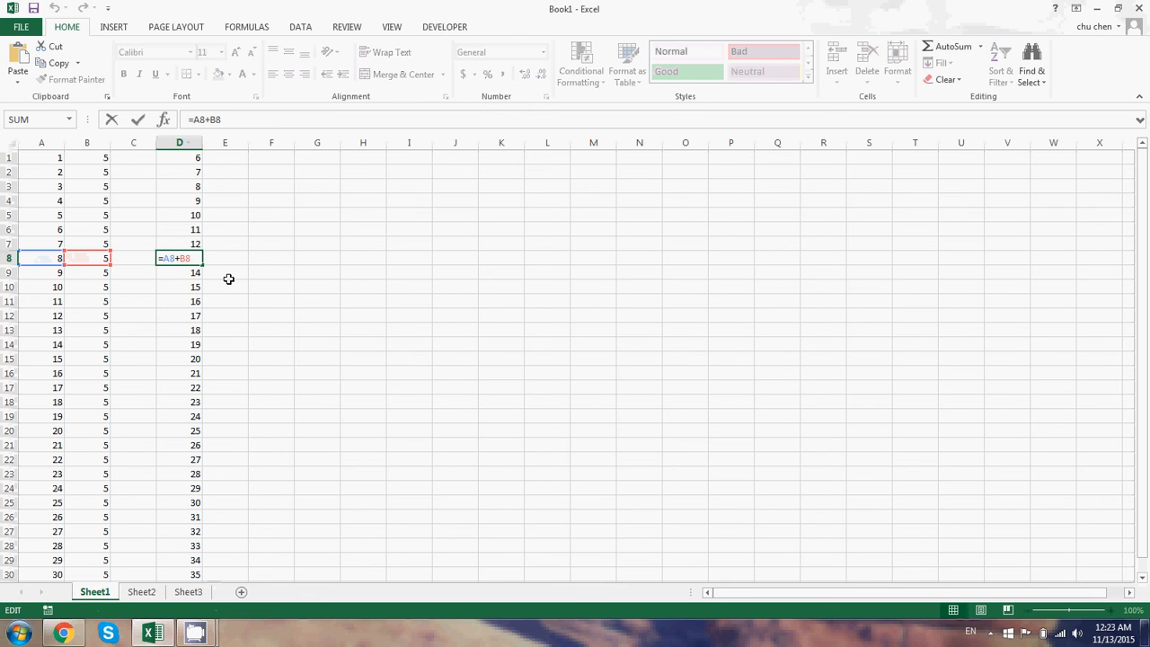
{"action": "key", "text": "Return"}
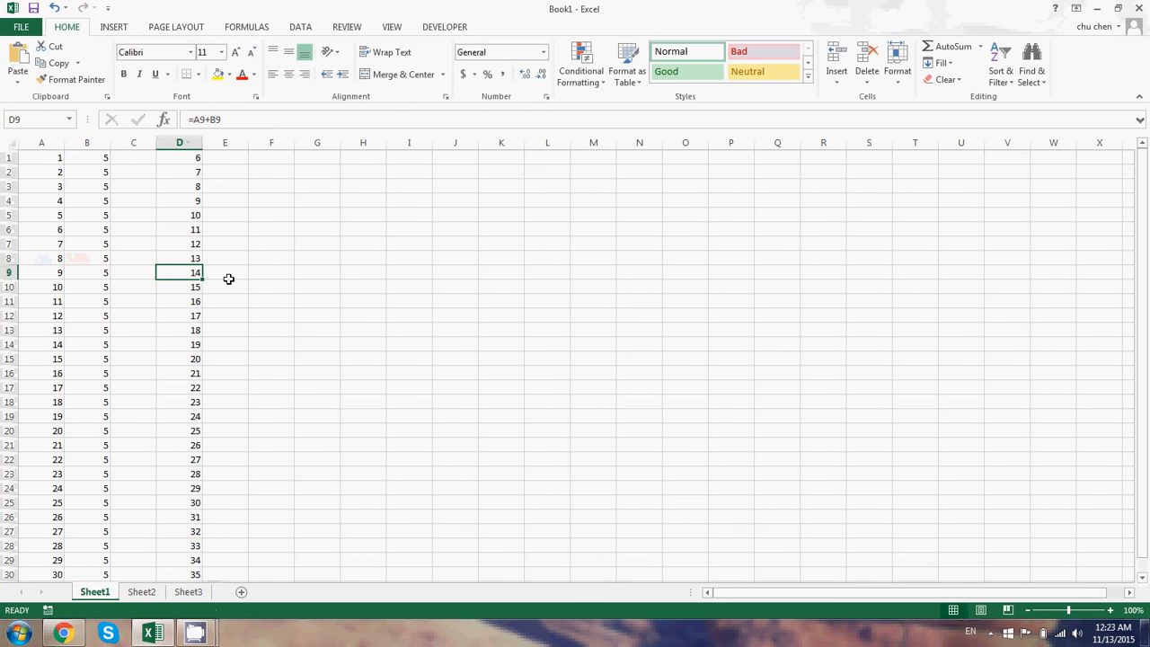
{"action": "left_click", "coordinate": [194, 163]}
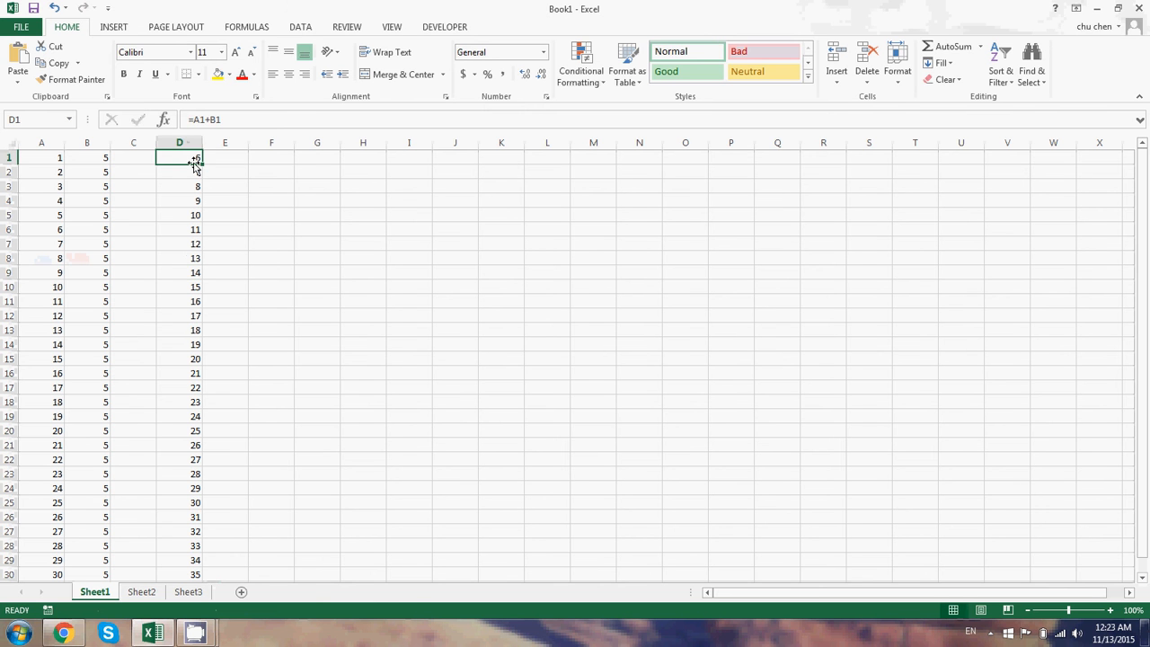
Step: Clear the contents of column D and select cell D1
{"action": "left_click", "coordinate": [192, 142]}
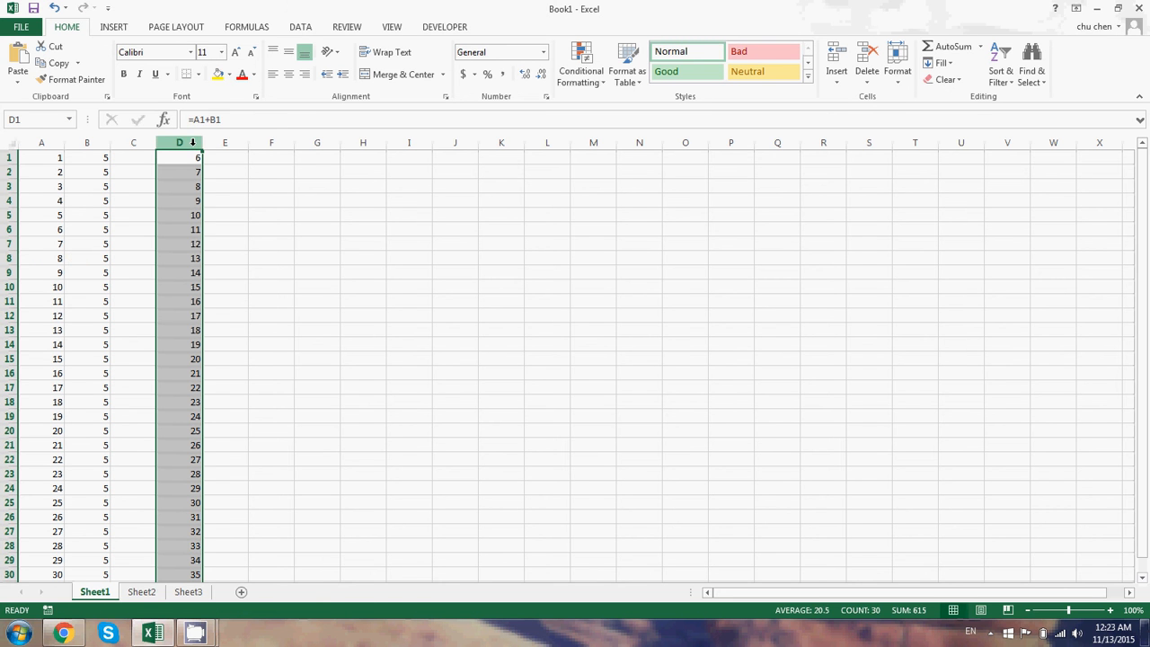
{"action": "key", "text": "Delete"}
{"action": "left_click", "coordinate": [192, 158]}
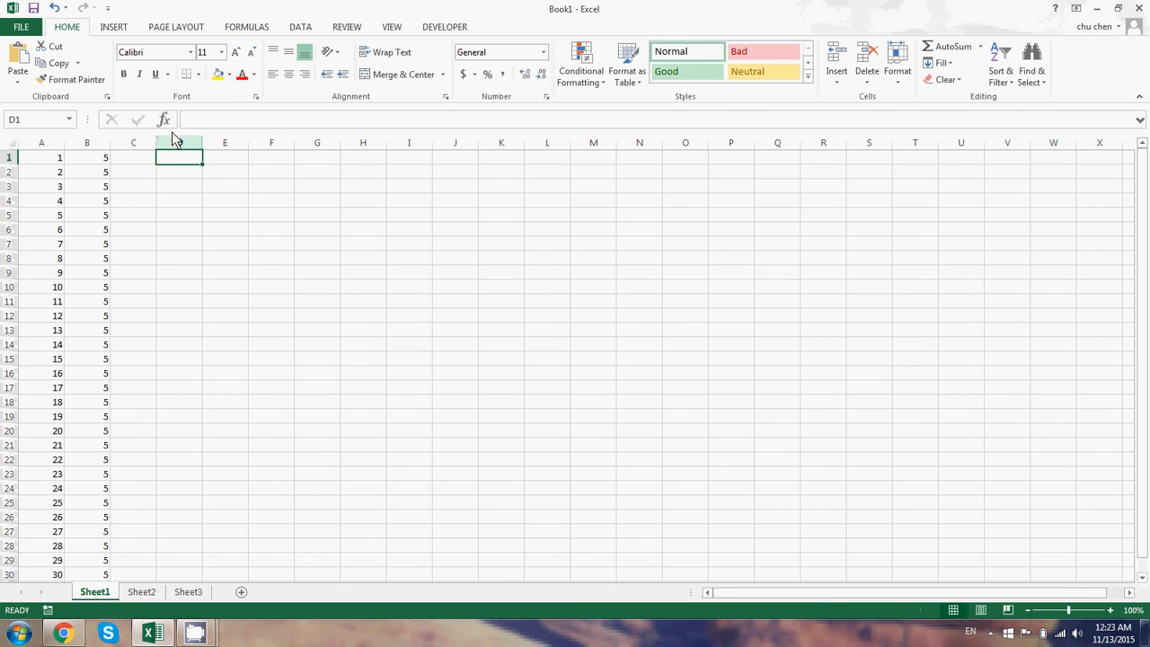
{"action": "left_click", "coordinate": [167, 124]}
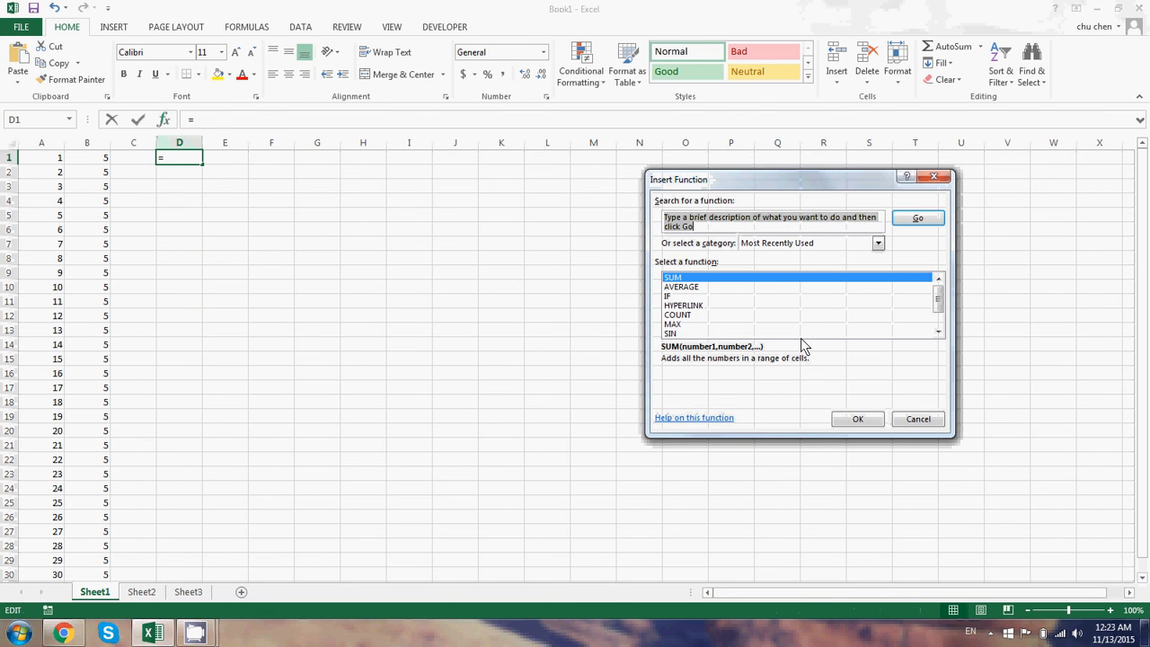
{"action": "left_click_drag", "start_coordinate": [859, 182], "coordinate": [803, 188]}
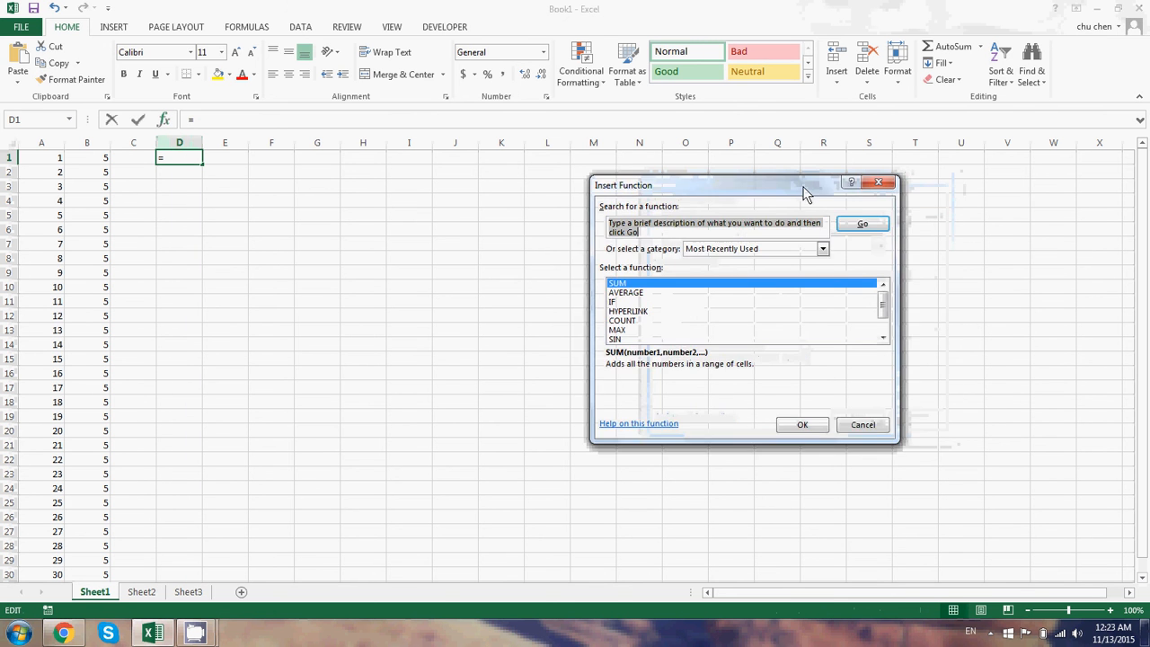
{"action": "left_click", "coordinate": [876, 181]}
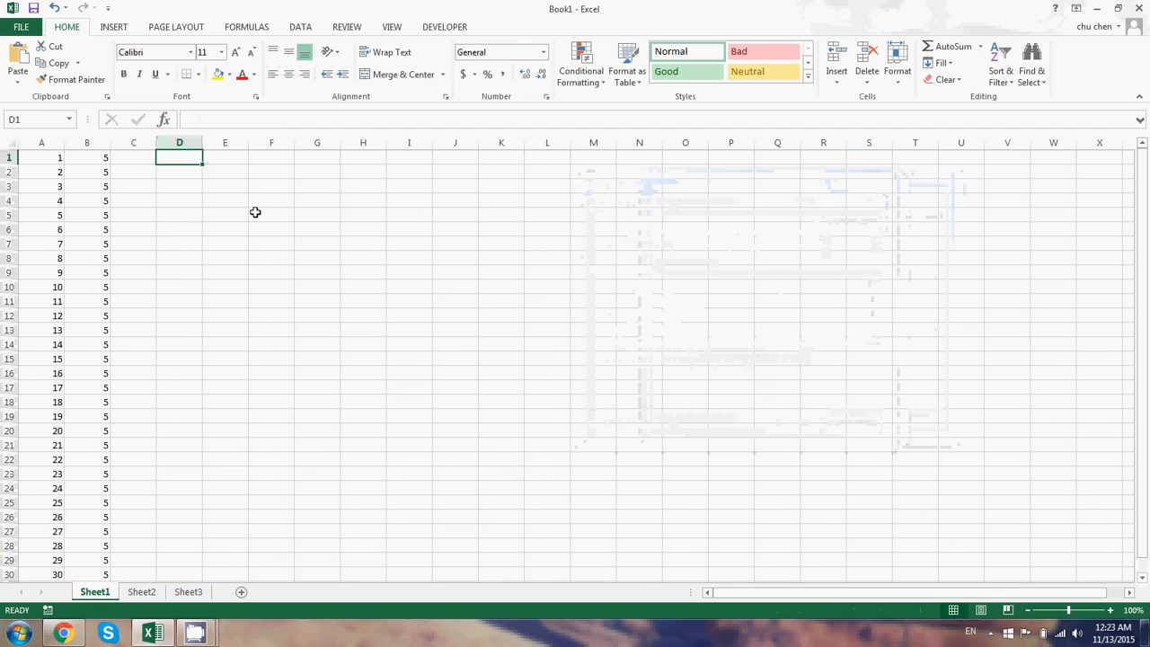
Step: Insert the SUM function in cell D1 with the range A1:B1 as its first argument
{"action": "left_click", "coordinate": [166, 119]}
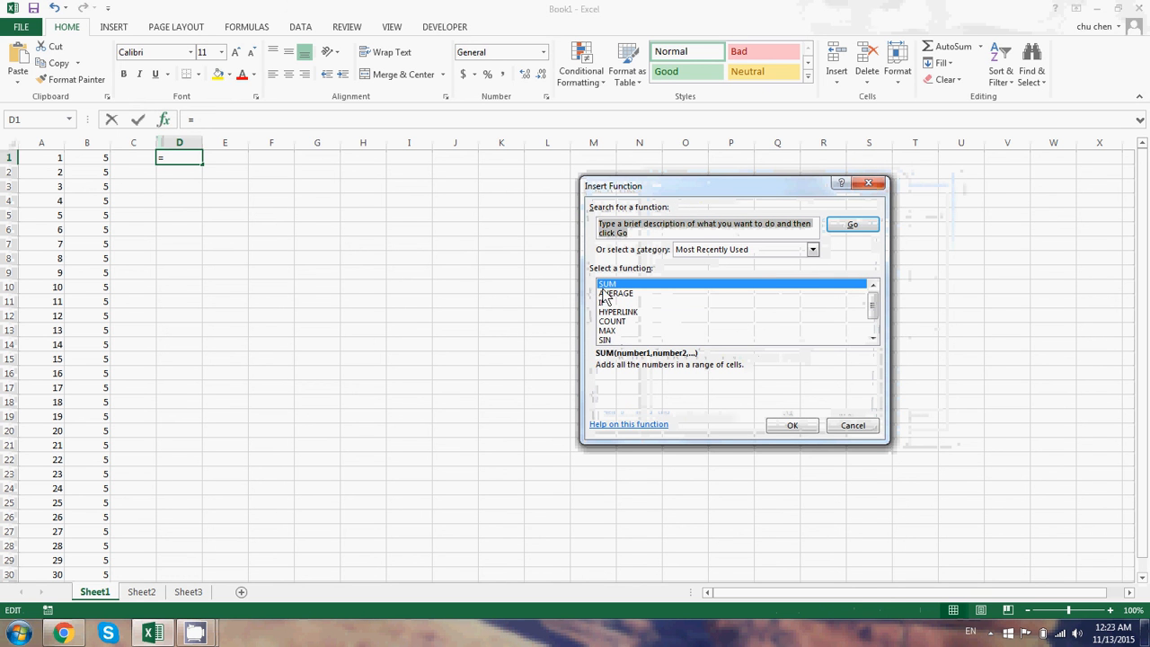
{"action": "left_click", "coordinate": [804, 429]}
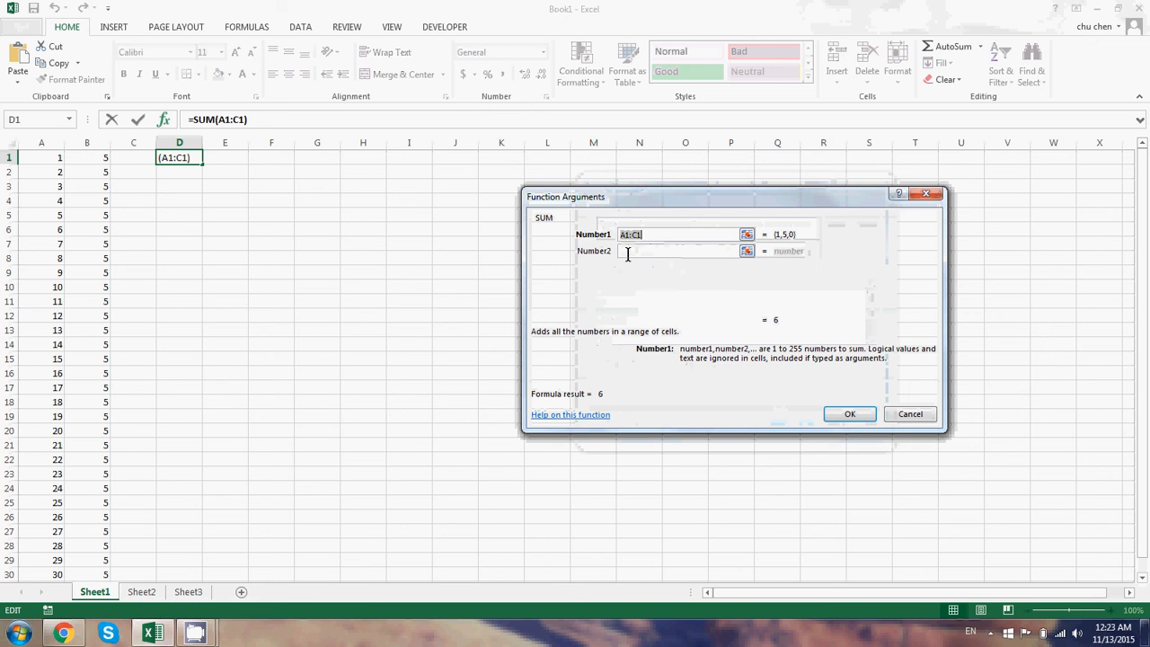
{"action": "left_click_drag", "start_coordinate": [50, 158], "coordinate": [102, 159]}
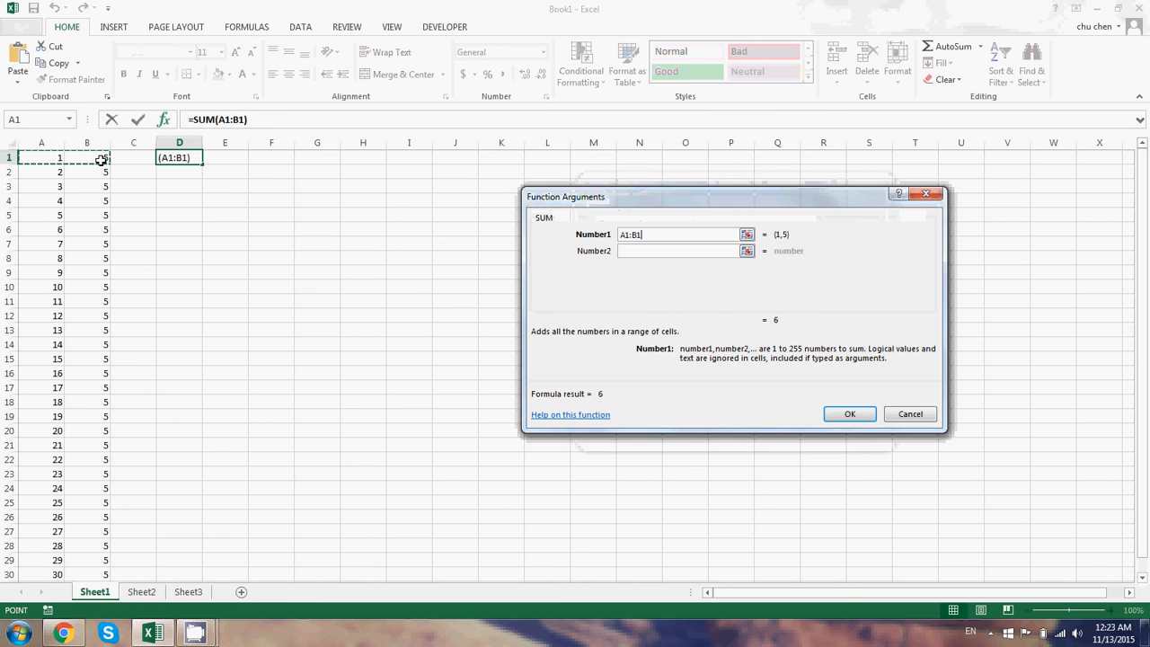
{"action": "key", "text": "Return"}
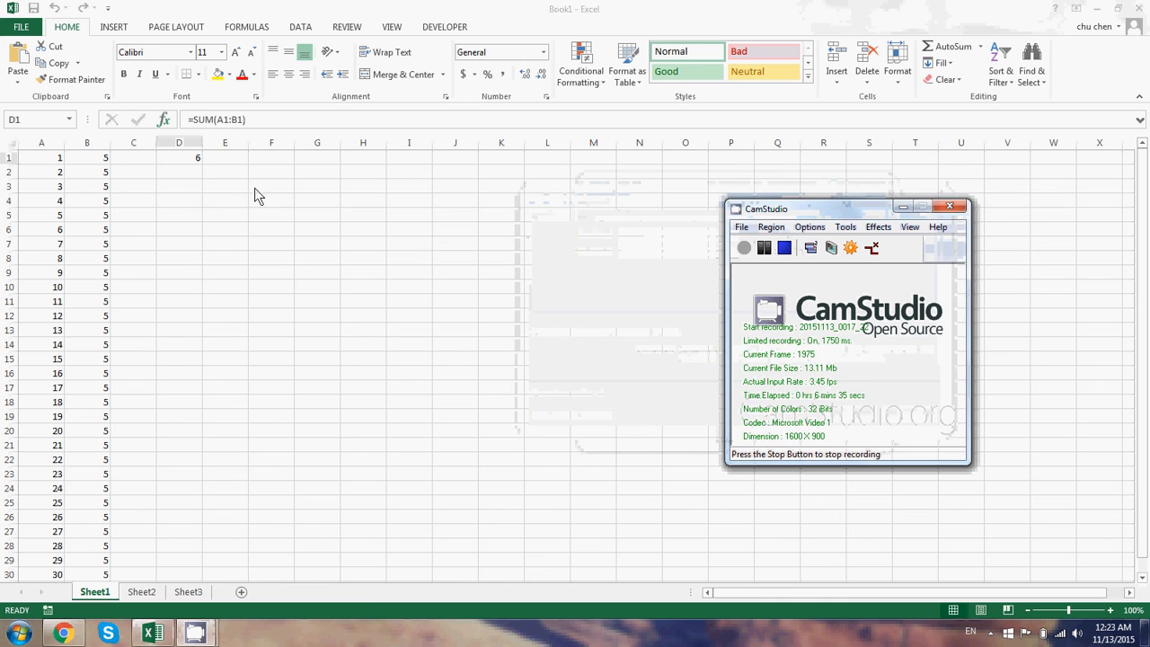
Step: Copy the SUM formula from cell D1 down column D to row 30
{"action": "left_click", "coordinate": [198, 160]}
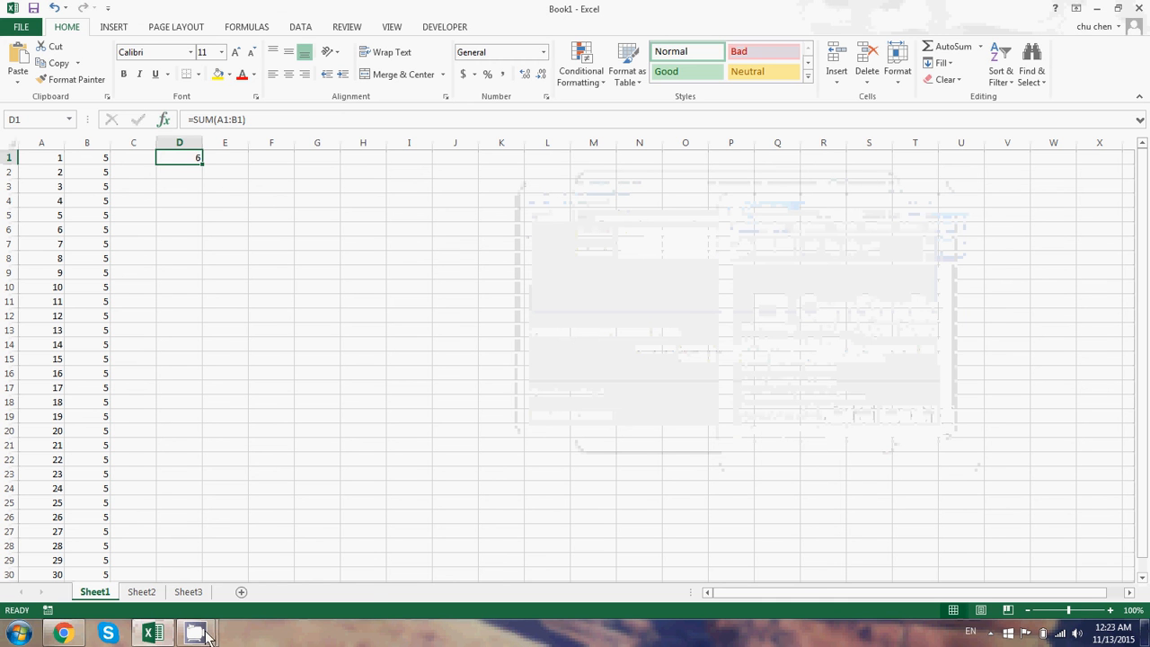
{"action": "left_click", "coordinate": [151, 562]}
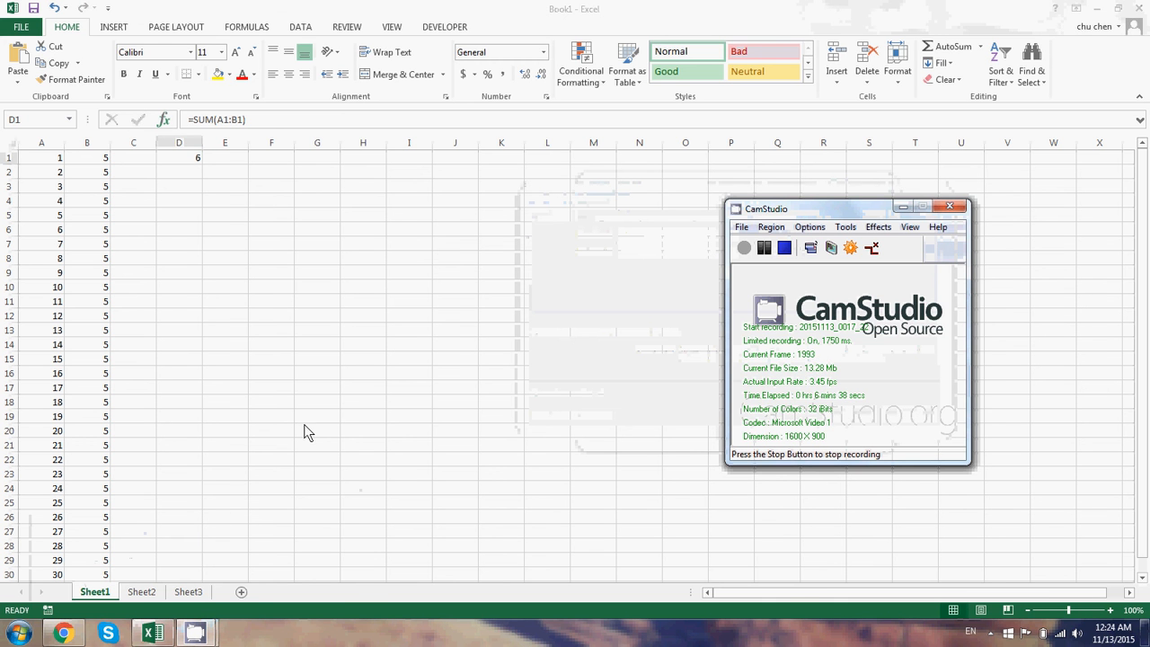
{"action": "left_click", "coordinate": [199, 161]}
{"action": "left_click_drag", "start_coordinate": [204, 162], "coordinate": [193, 580]}
{"action": "left_click", "coordinate": [62, 162]}
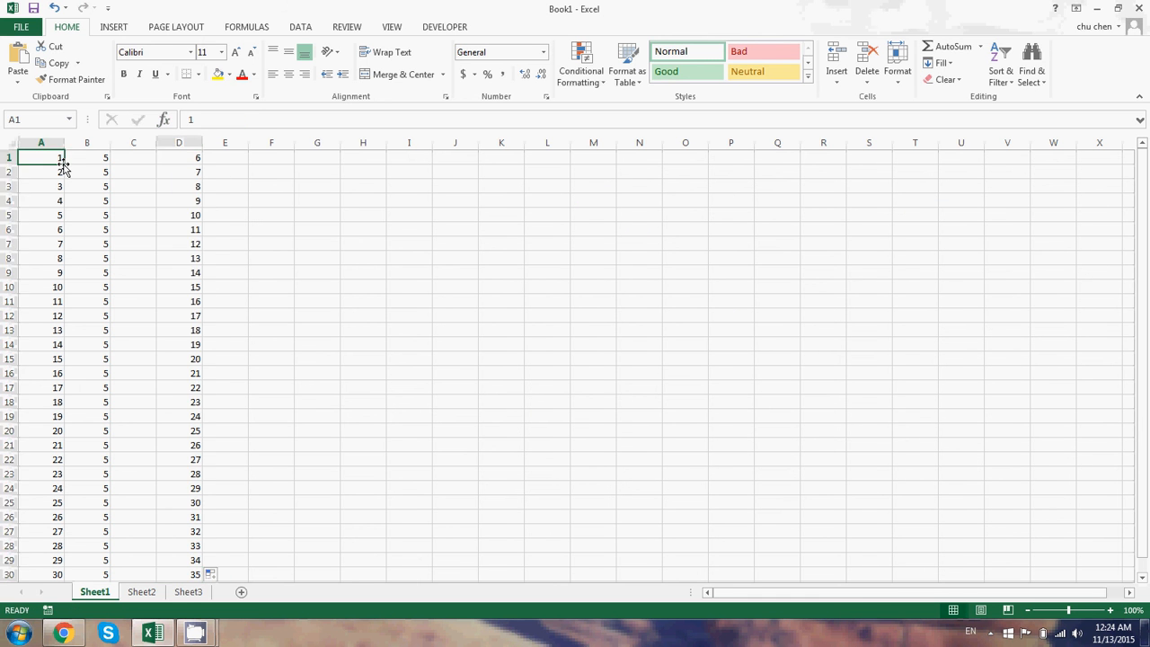
{"action": "left_click", "coordinate": [166, 158]}
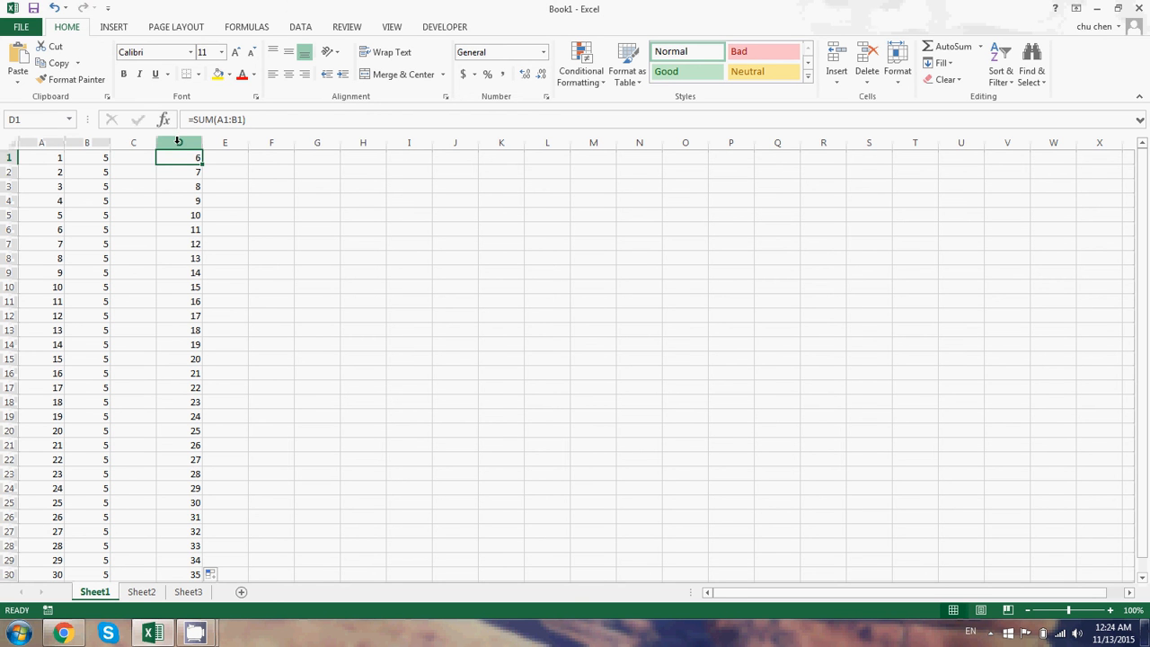
Step: Clear the SUM formulas from column D and select cell D1
{"action": "left_click", "coordinate": [178, 141]}
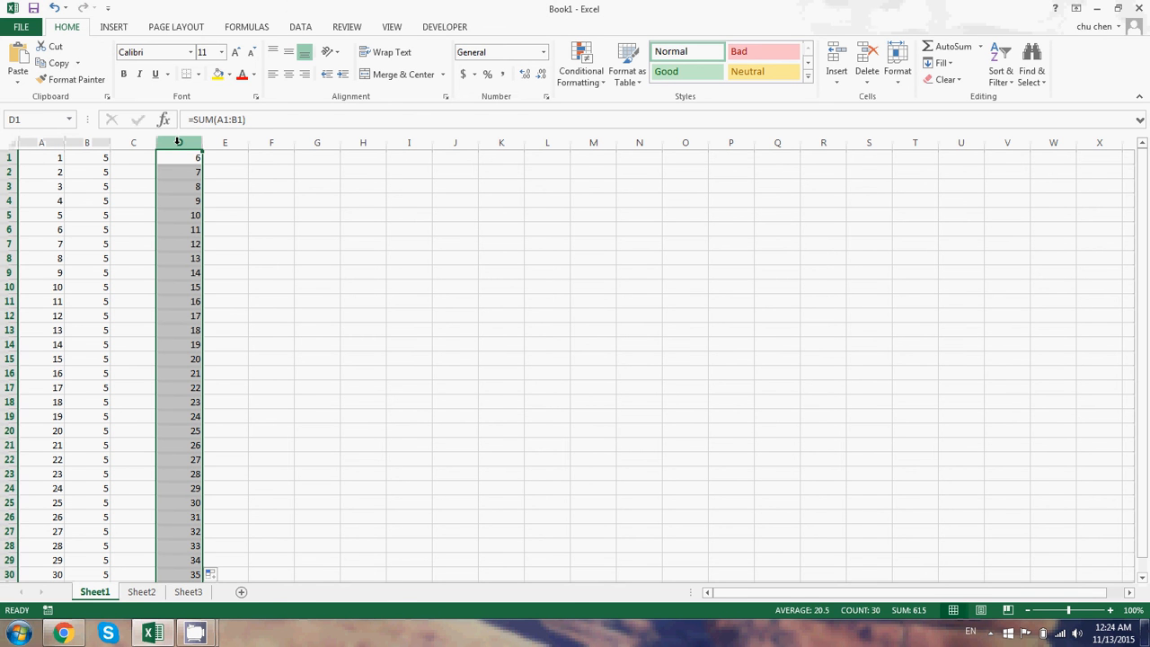
{"action": "key", "text": "Delete"}
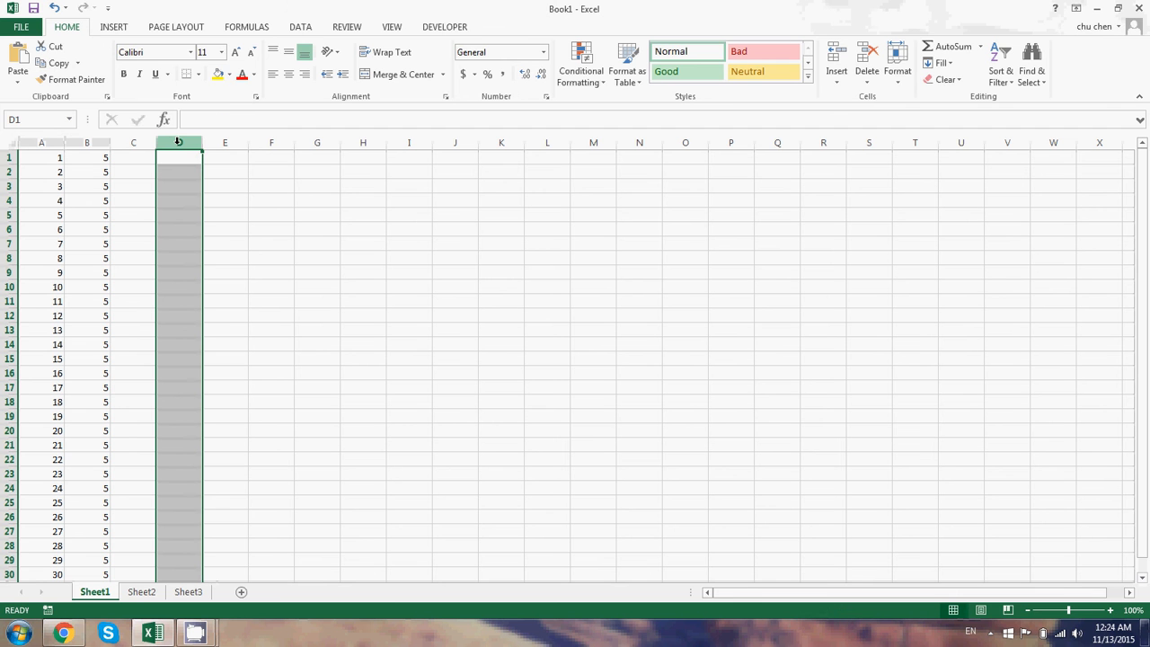
{"action": "left_click", "coordinate": [187, 158]}
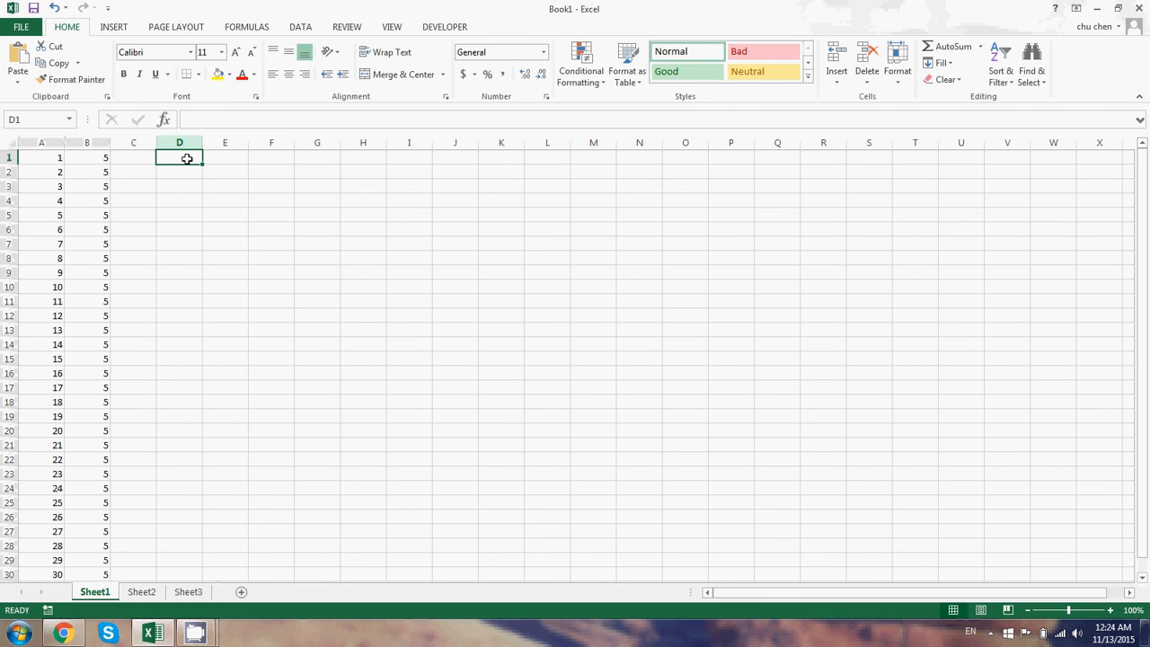
Step: Enter the multiplication formula =A1*B1 in cell D1
{"action": "type", "text": "="}
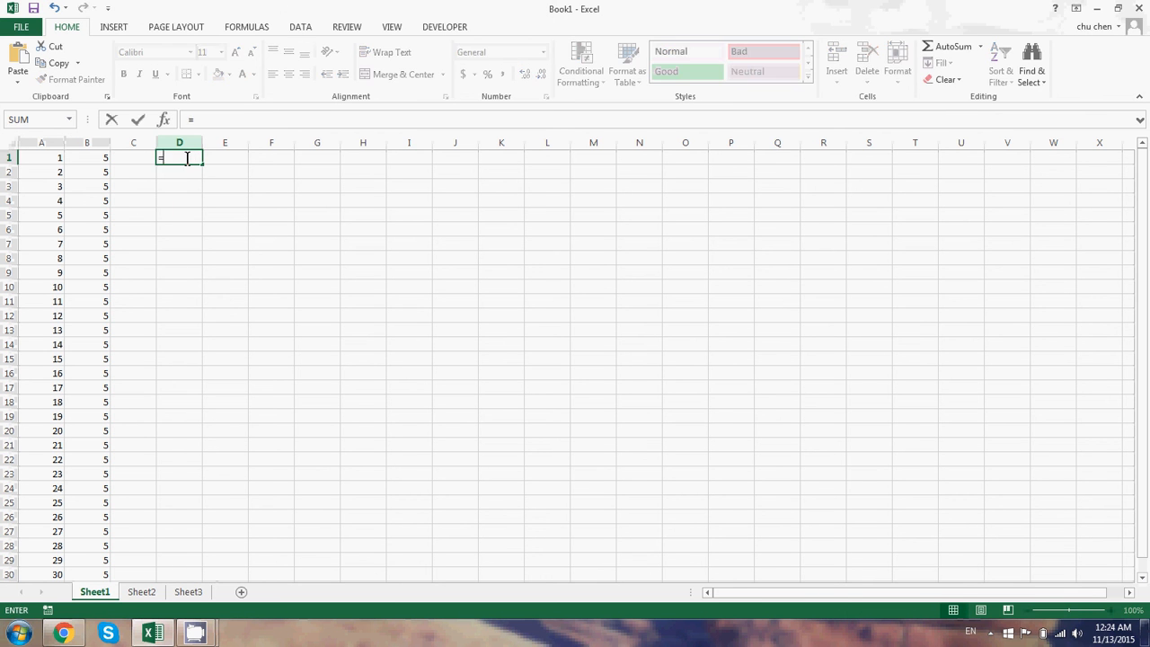
{"action": "left_click", "coordinate": [44, 162]}
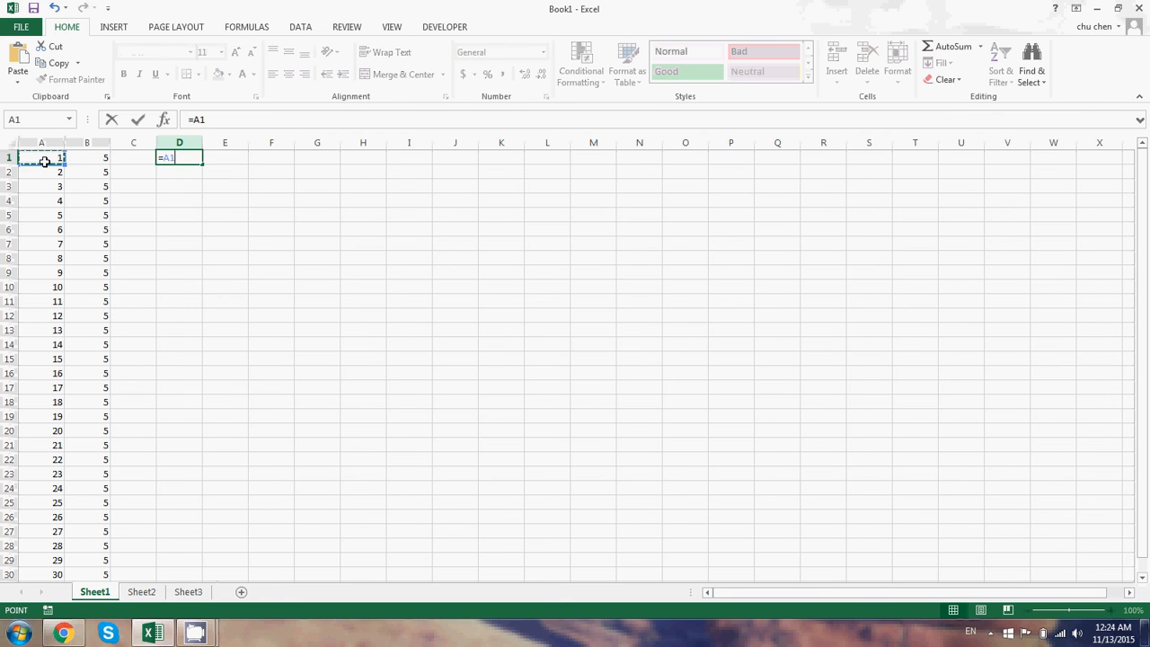
{"action": "type", "text": "*"}
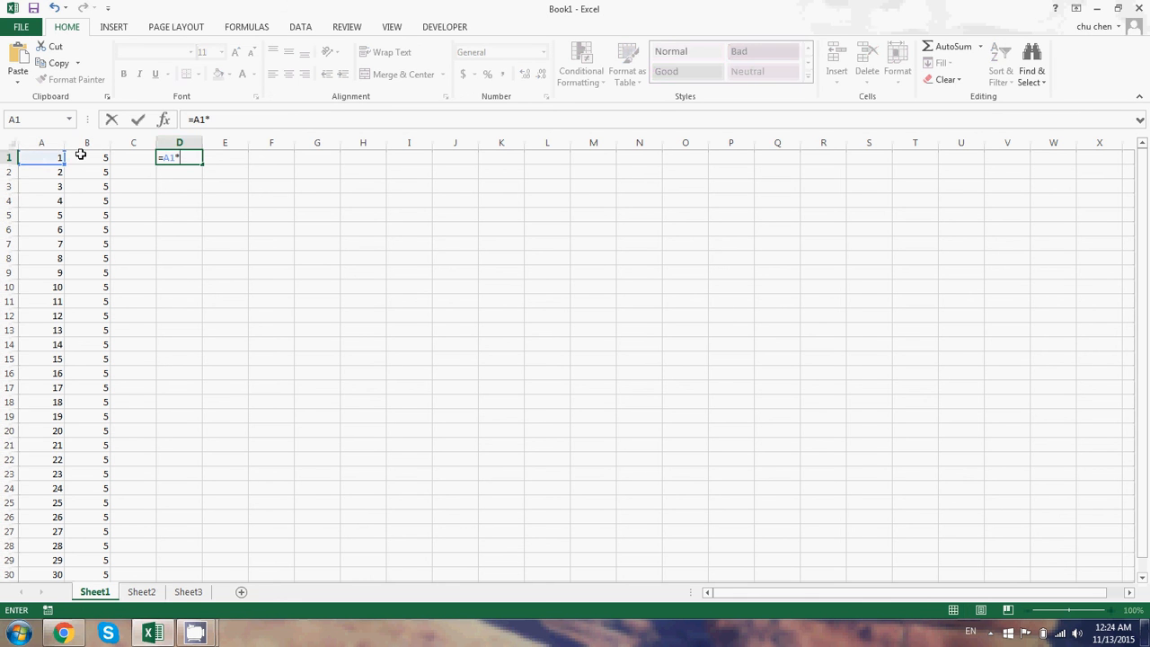
{"action": "left_click", "coordinate": [84, 155]}
{"action": "key", "text": "Return"}
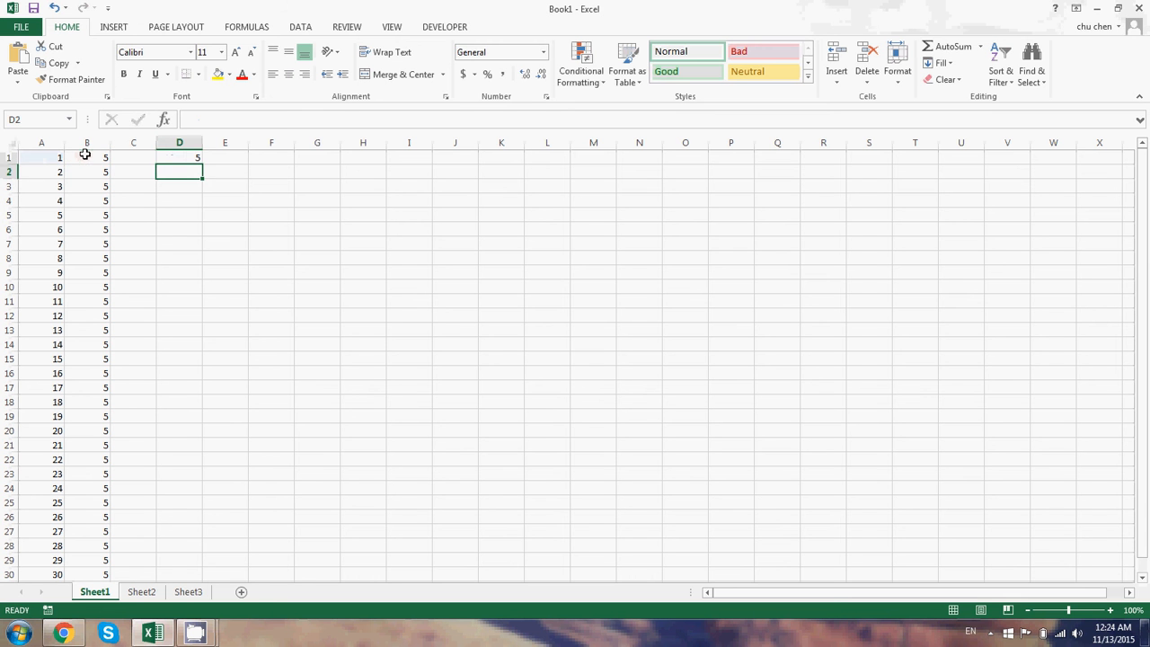
Step: Copy the multiplication formula from cell D1 down column D to row 30 and check the formula in D30
{"action": "left_click", "coordinate": [183, 157]}
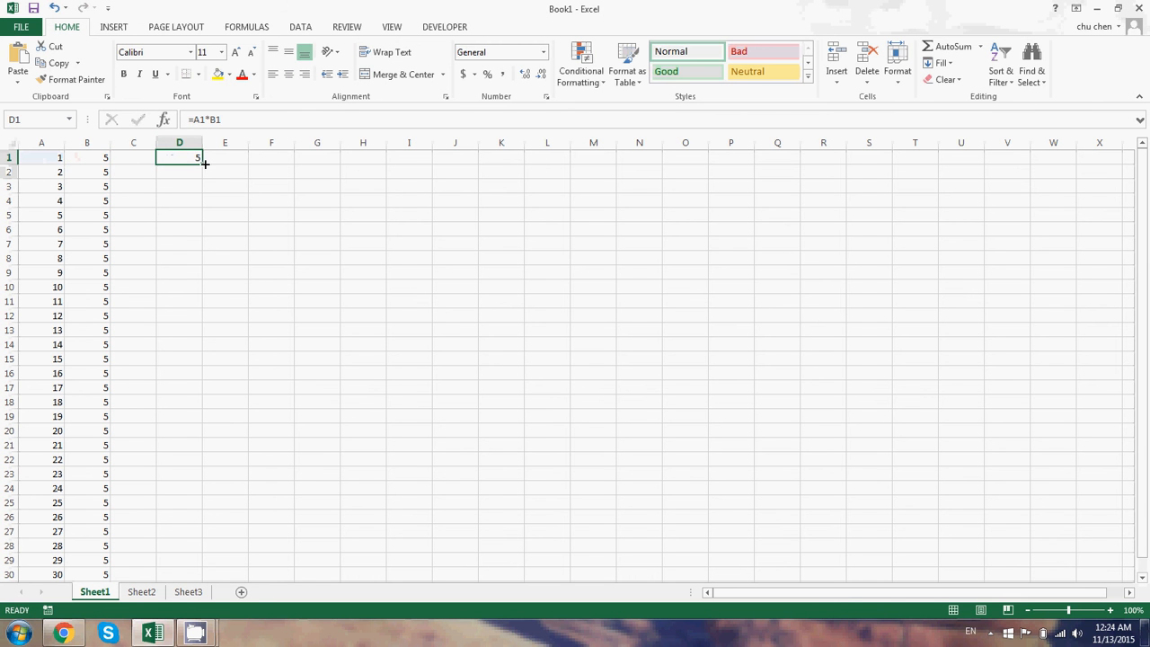
{"action": "left_click_drag", "start_coordinate": [202, 164], "coordinate": [187, 577]}
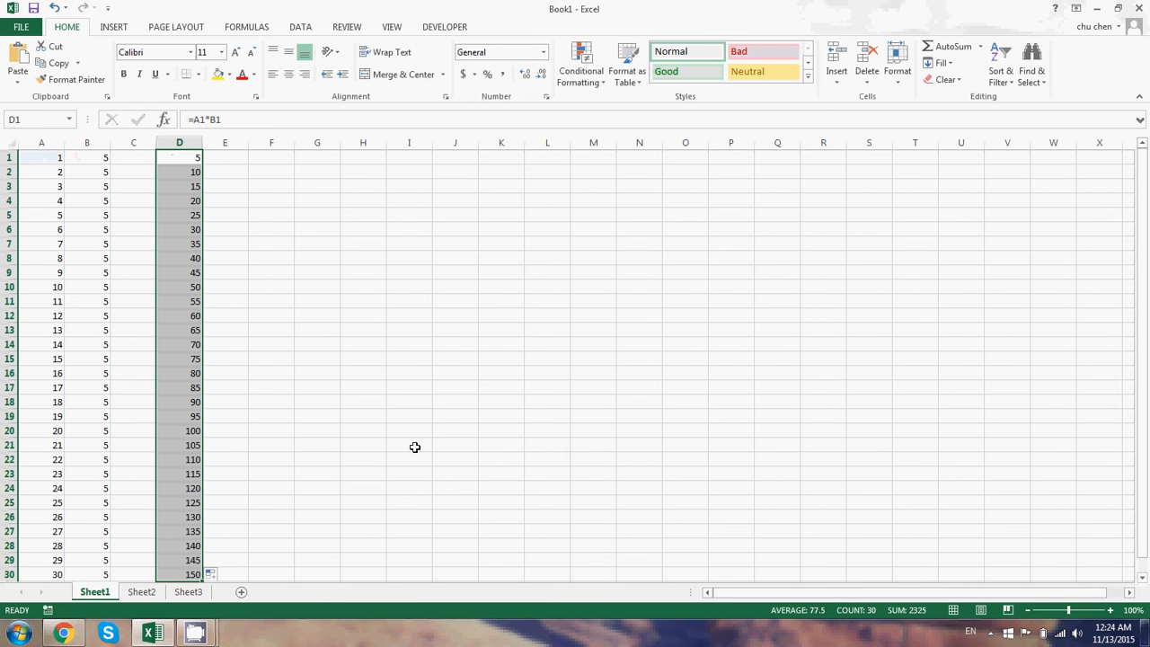
{"action": "left_click", "coordinate": [180, 571]}
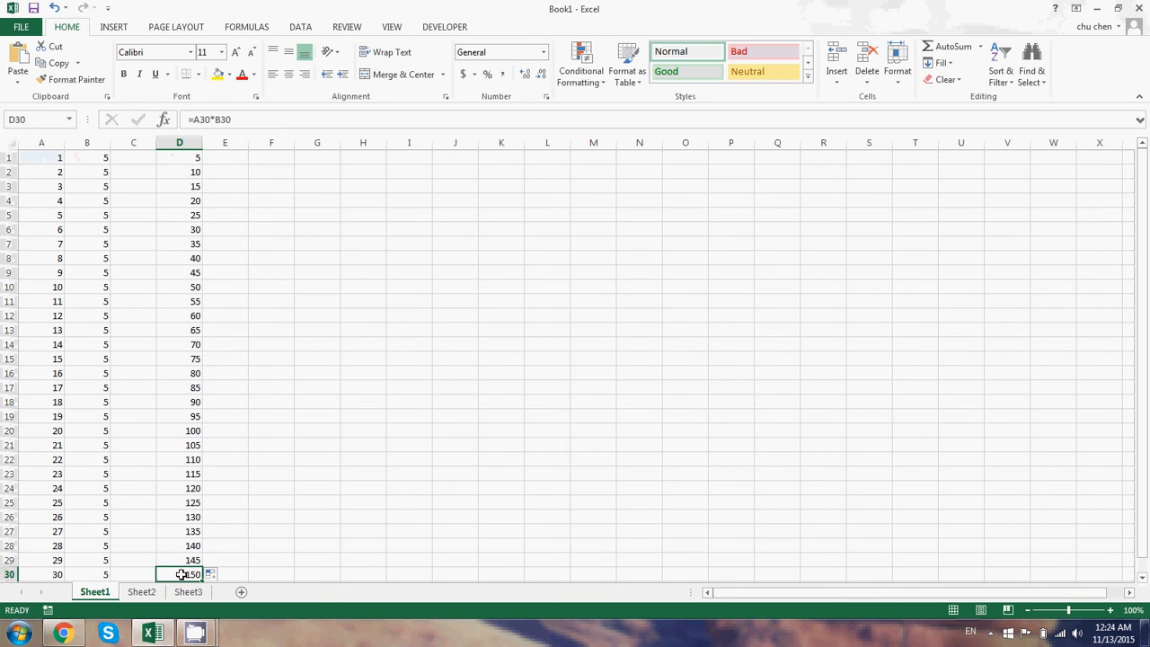
{"action": "left_click", "coordinate": [307, 478]}
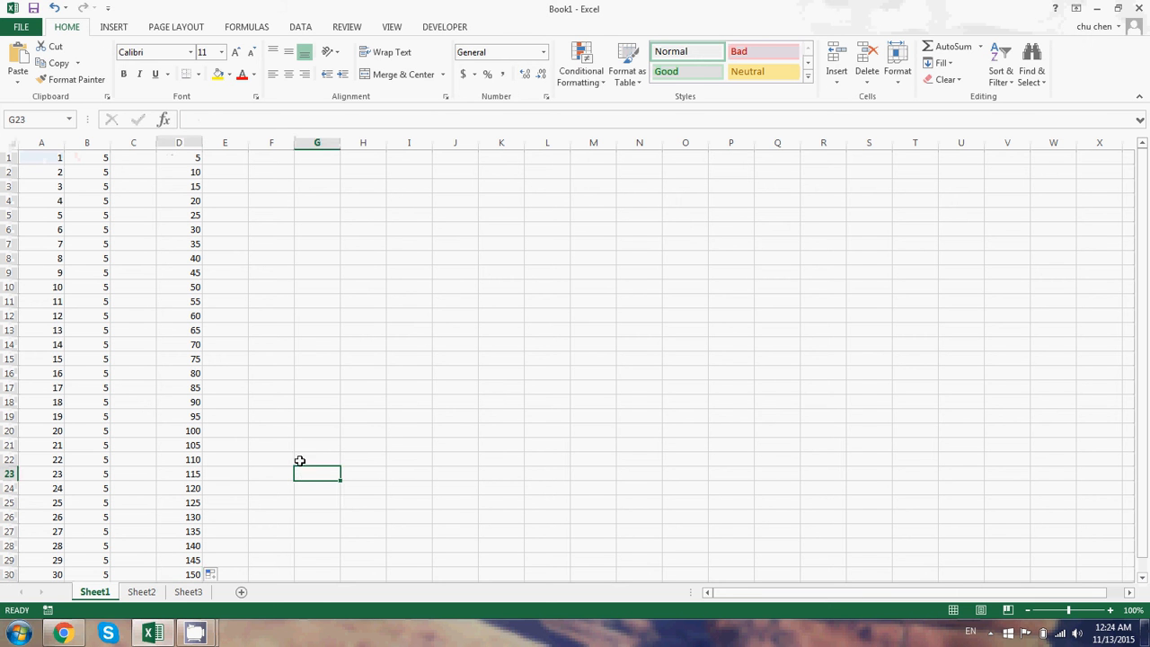
Step: Clear the contents of columns D and B, keeping the number series in column A
{"action": "left_click", "coordinate": [97, 142]}
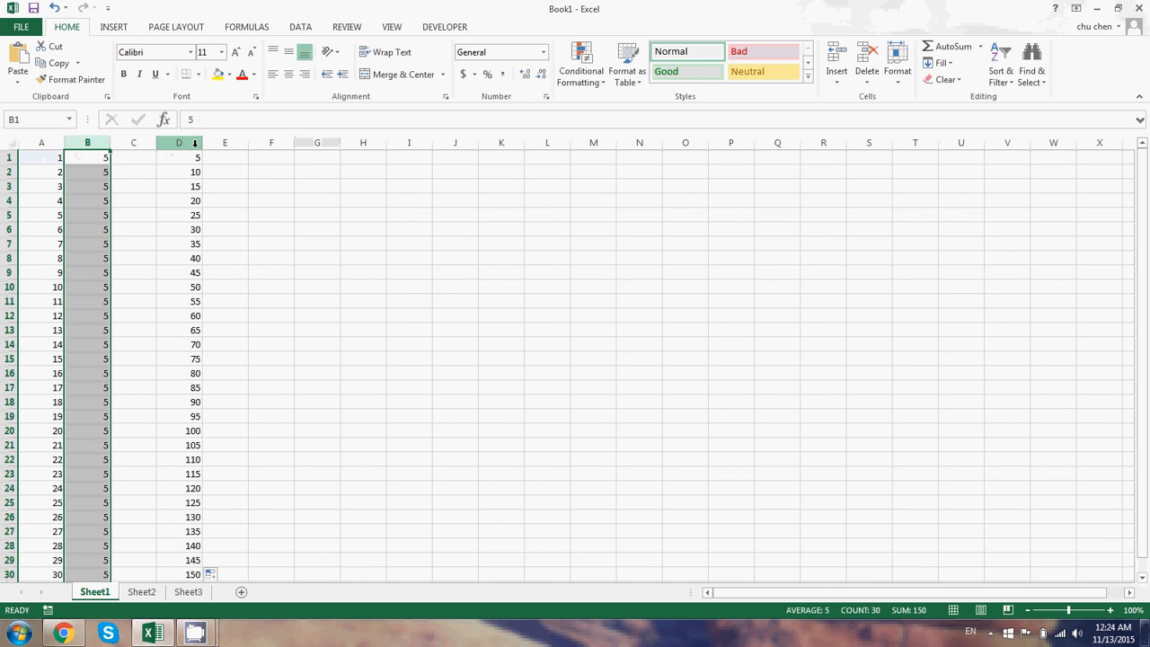
{"action": "left_click", "coordinate": [189, 142]}
{"action": "key", "text": "Delete"}
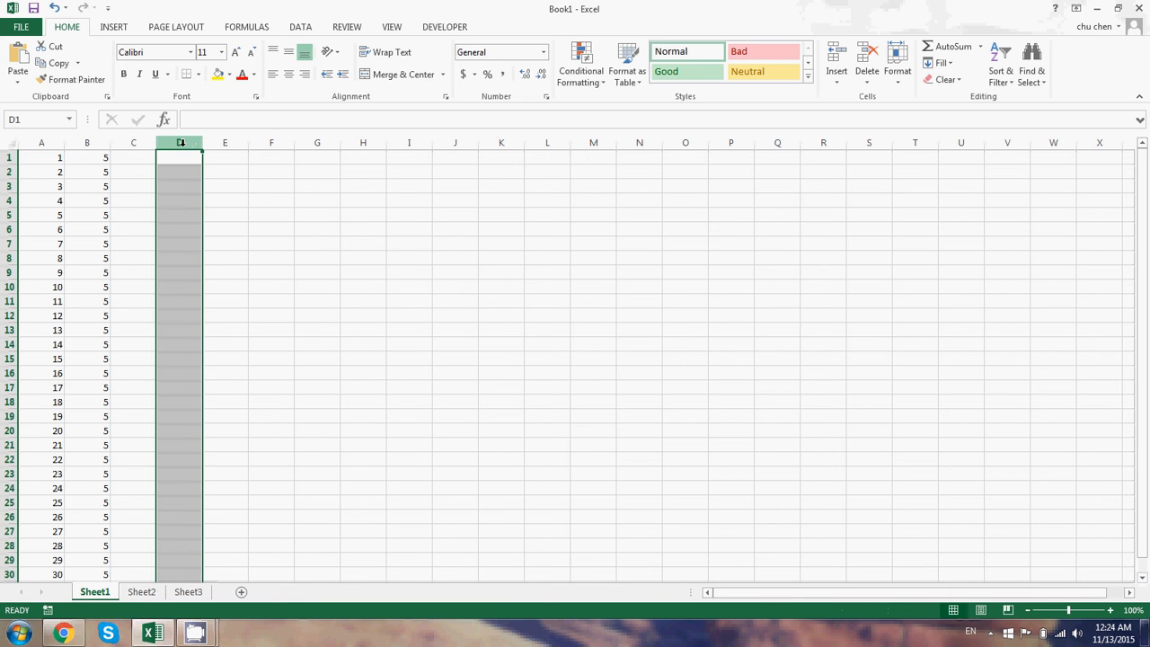
{"action": "left_click", "coordinate": [94, 142]}
{"action": "key", "text": "Delete"}
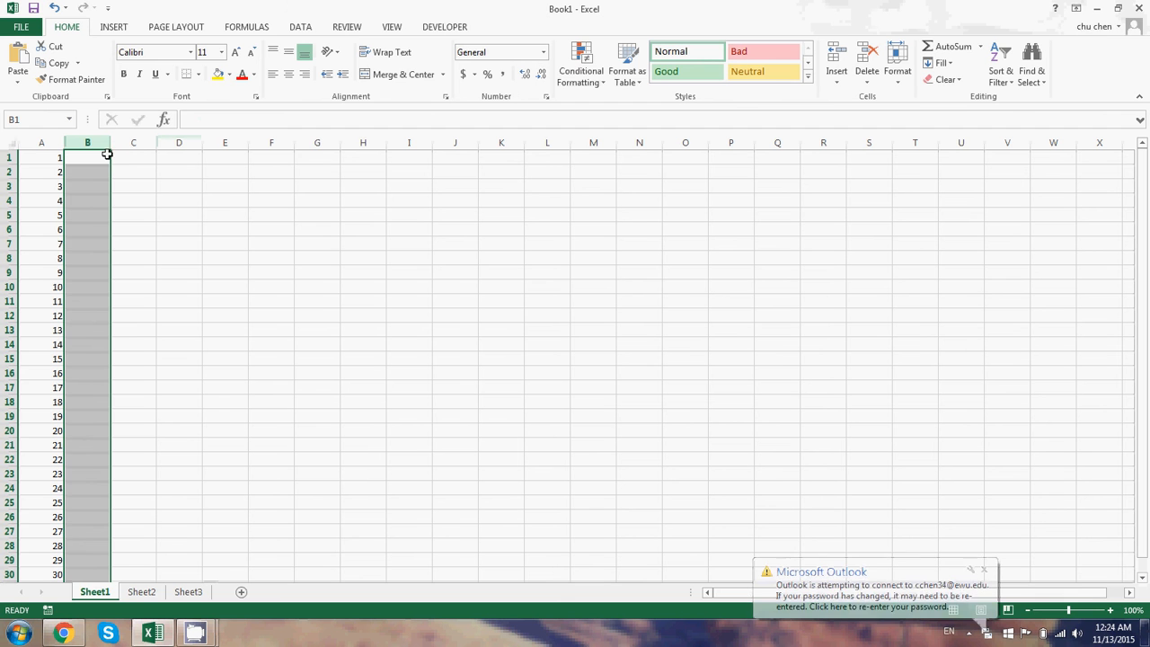
Step: Enter 3 in cell B1 as the only value in column B
{"action": "left_click", "coordinate": [97, 162]}
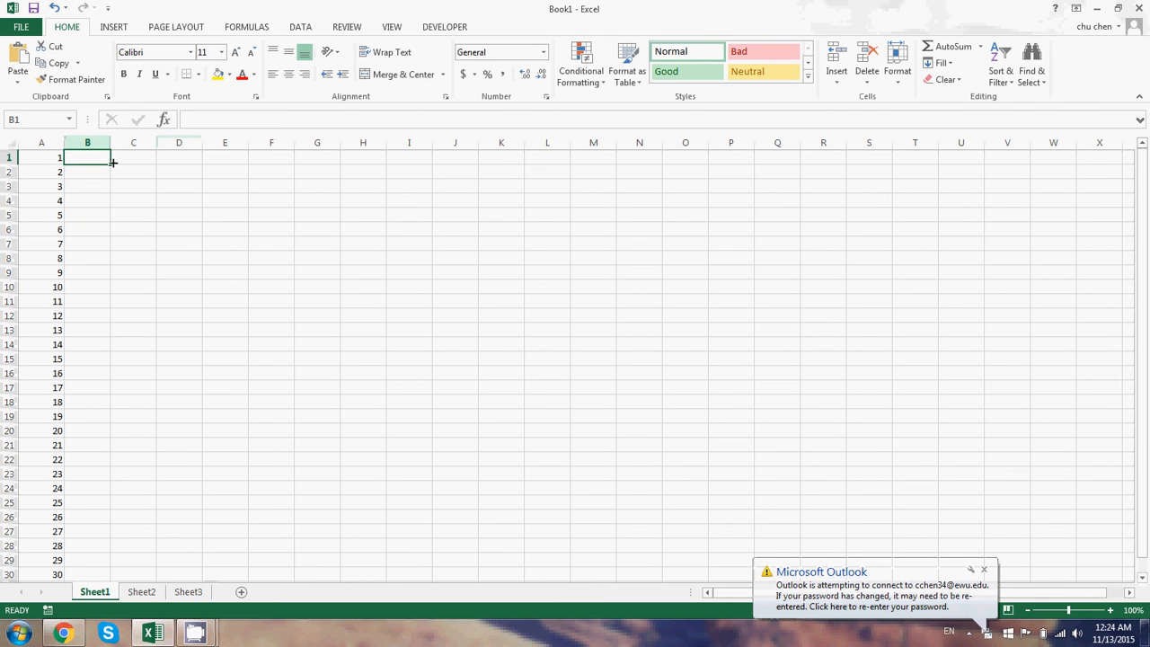
{"action": "type", "text": "3"}
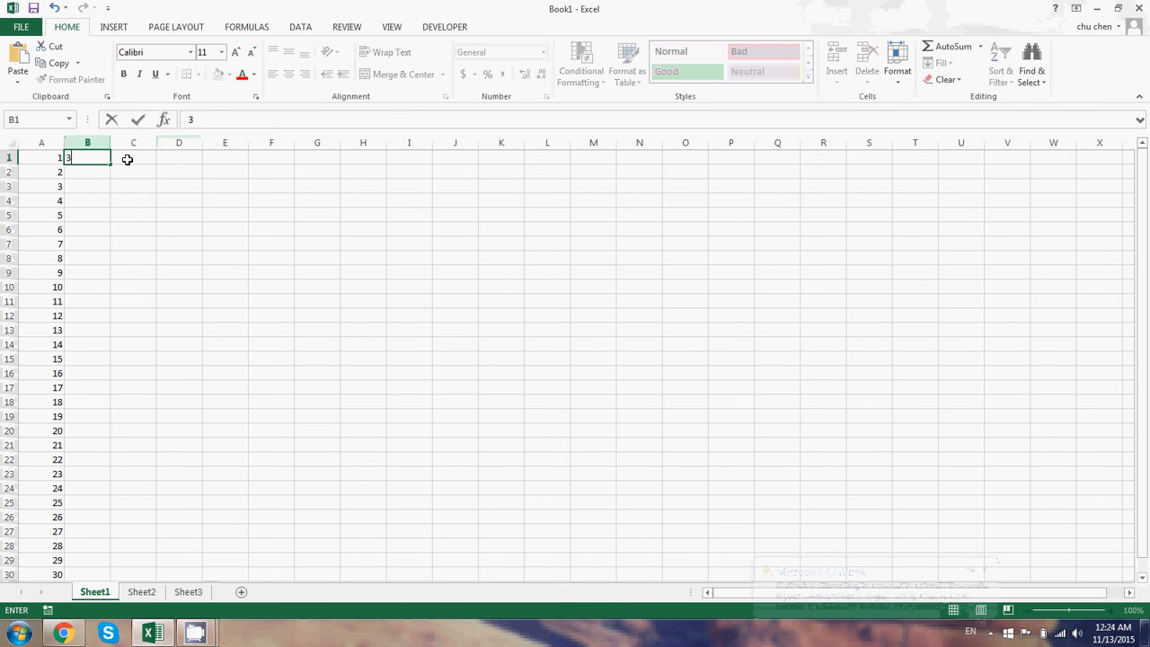
{"action": "left_click", "coordinate": [174, 157]}
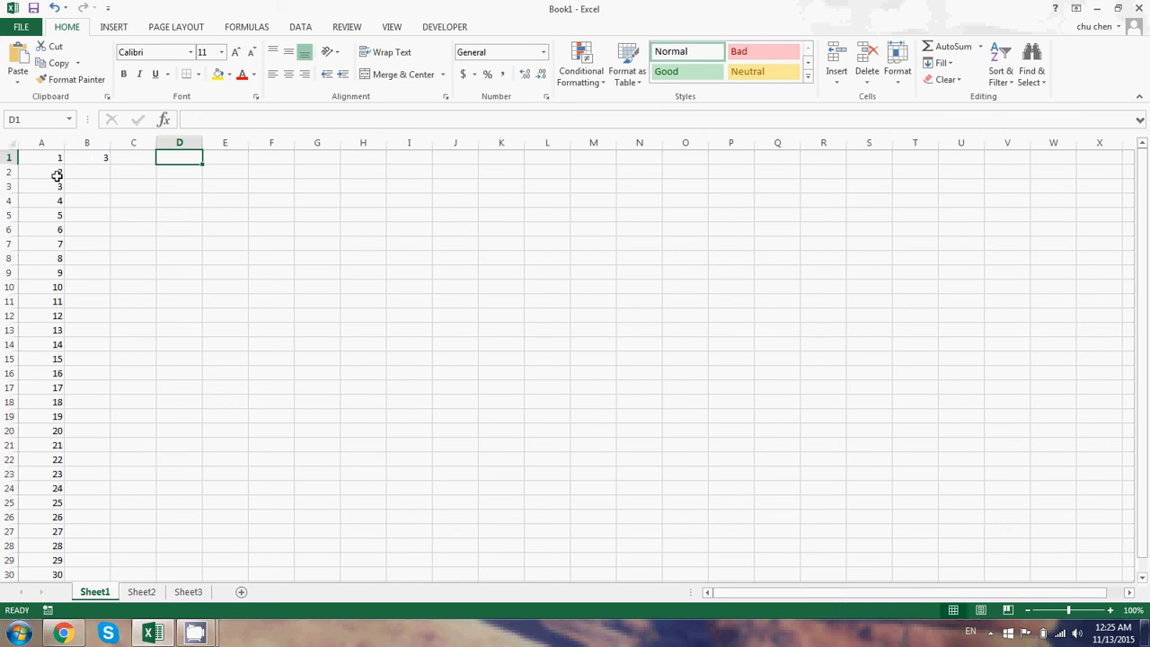
{"action": "left_click", "coordinate": [101, 158]}
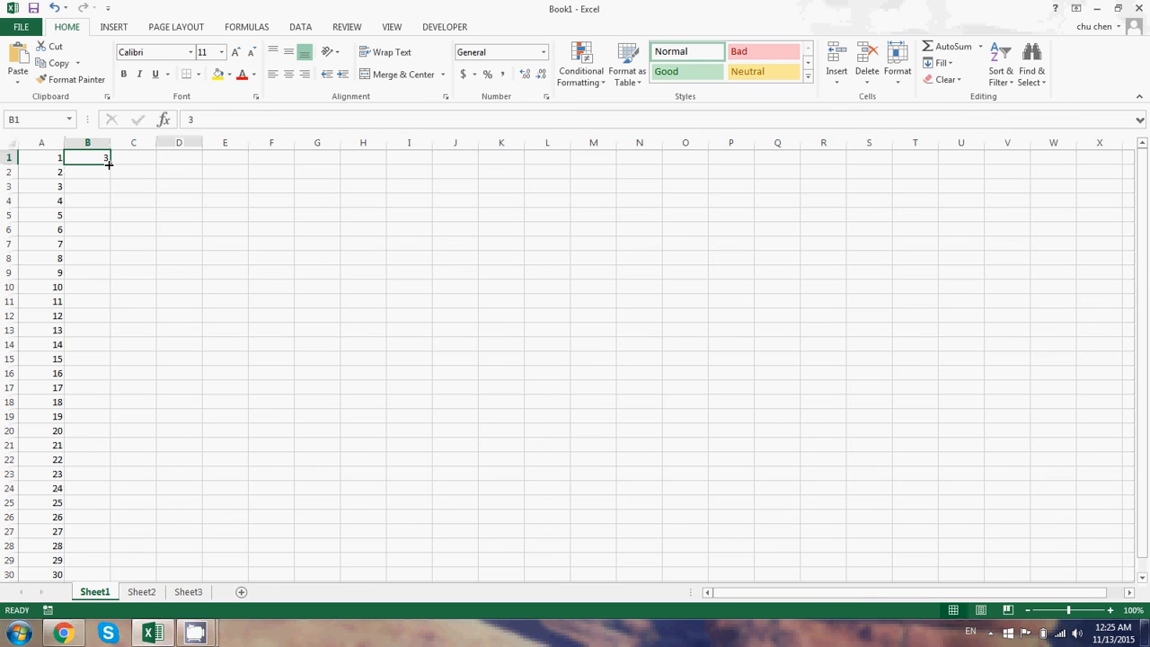
{"action": "mouse_move", "coordinate": [108, 164]}
{"action": "left_mouse_down"}
{"action": "mouse_move", "coordinate": [84, 480]}
{"action": "mouse_move", "coordinate": [90, 565]}
{"action": "mouse_move", "coordinate": [96, 159]}
{"action": "left_mouse_up"}
{"action": "left_click", "coordinate": [172, 157]}
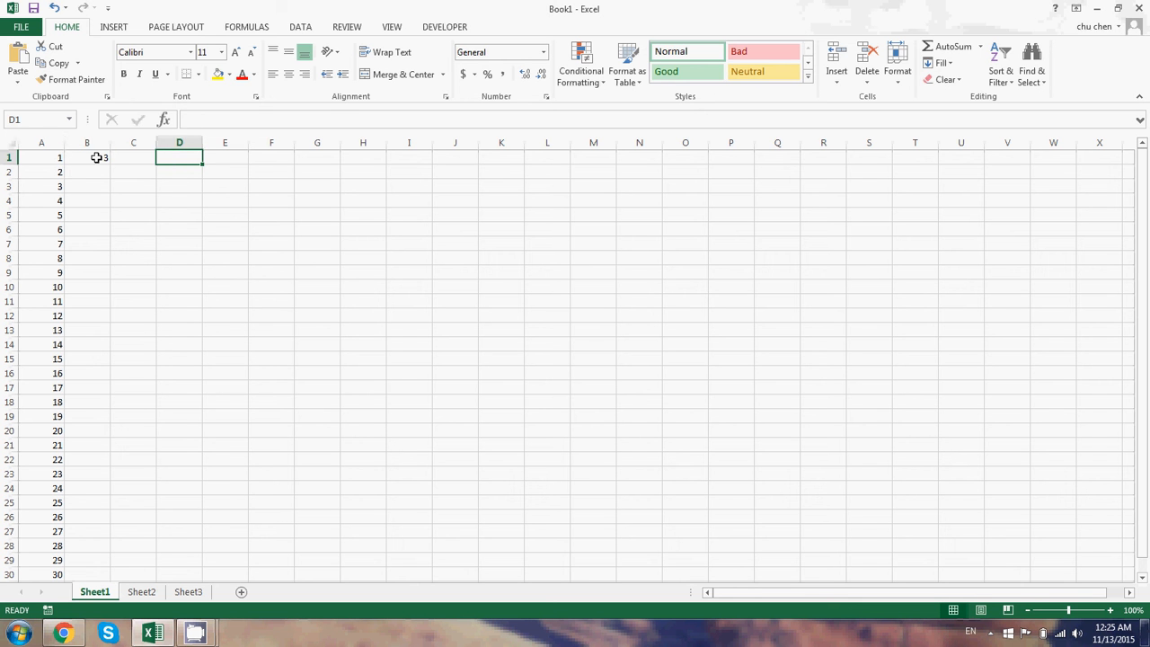
{"action": "left_click", "coordinate": [92, 161]}
{"action": "left_click", "coordinate": [177, 170]}
{"action": "left_click", "coordinate": [57, 174]}
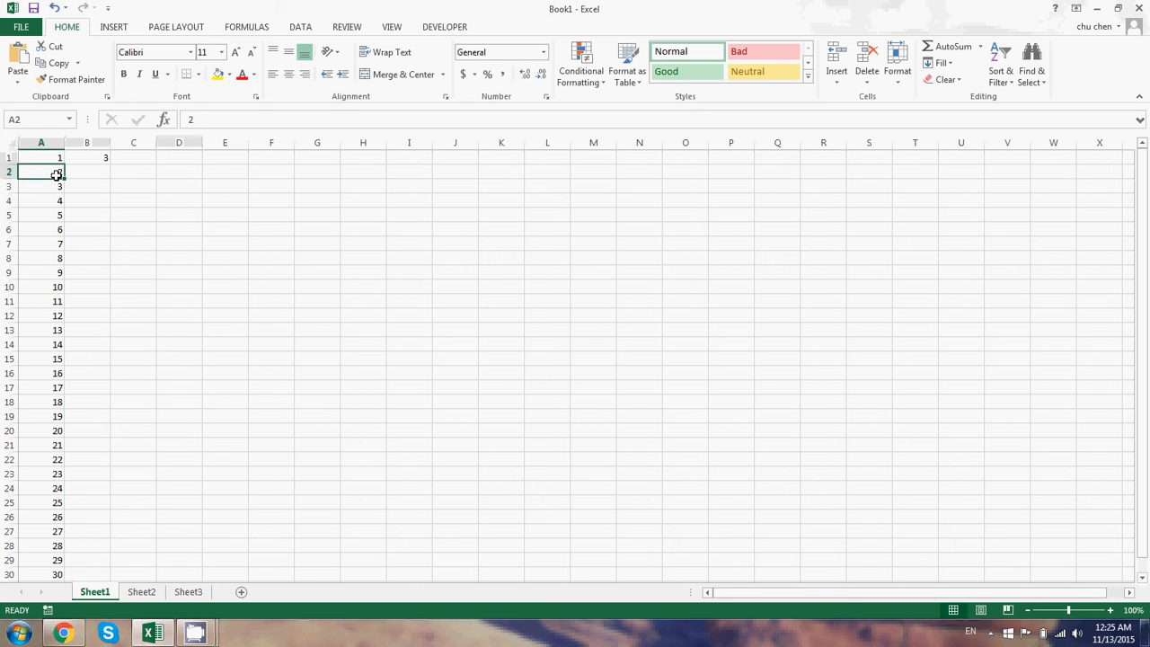
{"action": "left_click", "coordinate": [226, 177]}
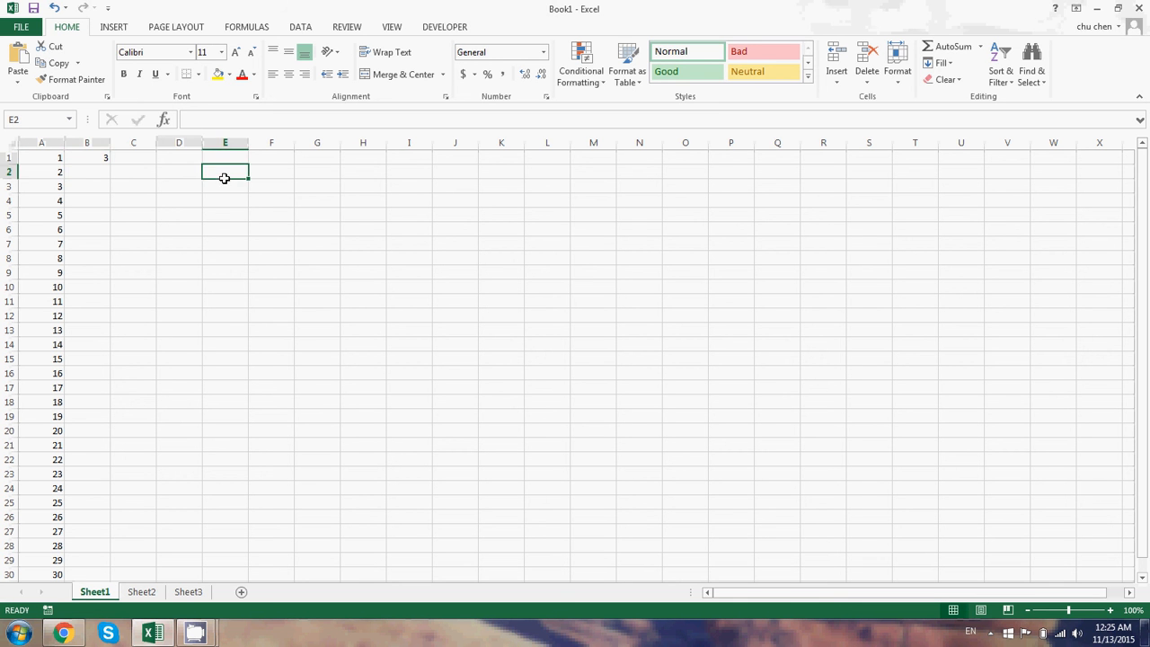
{"action": "left_click", "coordinate": [226, 156]}
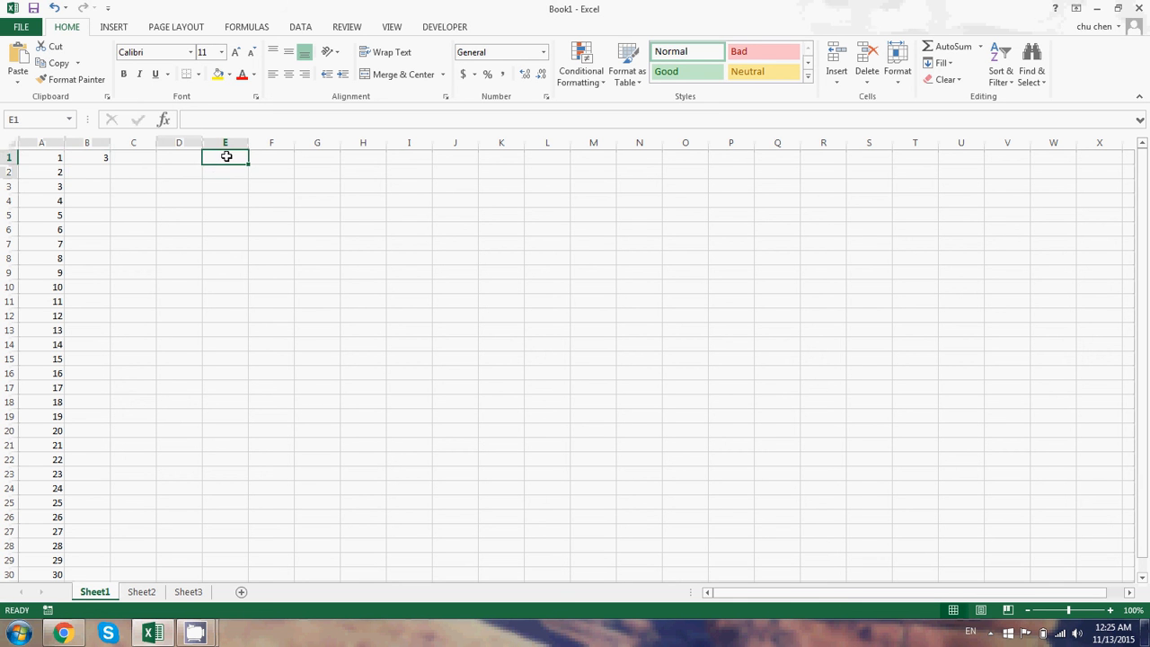
Step: Enter the addition formula =A1+B1 in cell D1
{"action": "left_click", "coordinate": [181, 160]}
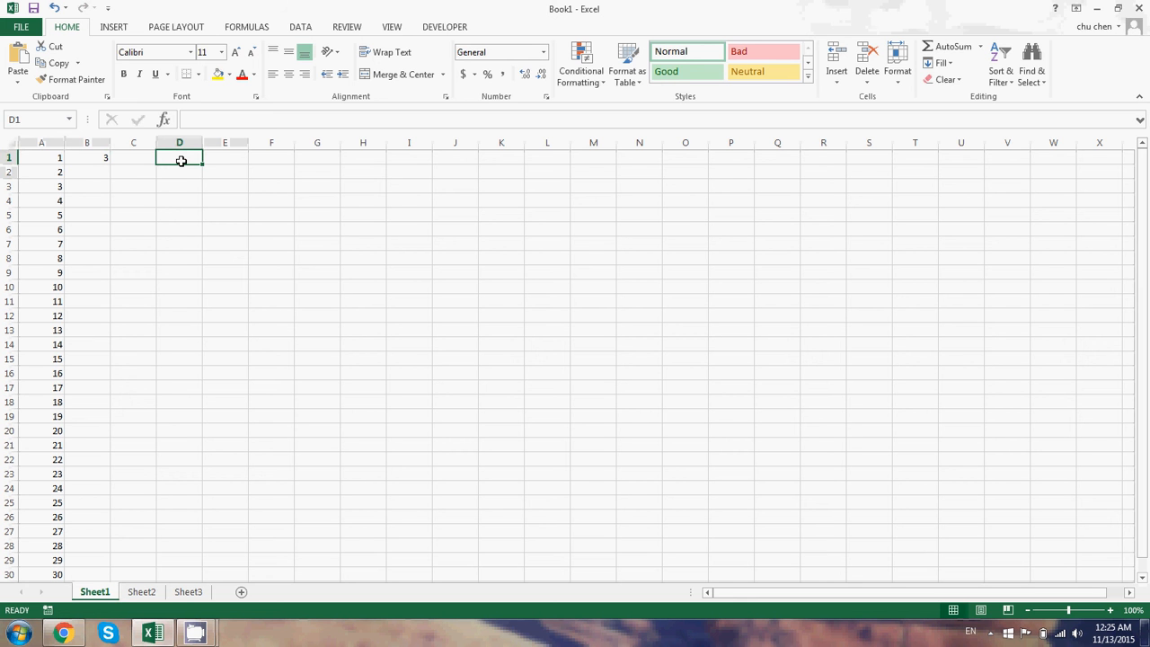
{"action": "type", "text": "="}
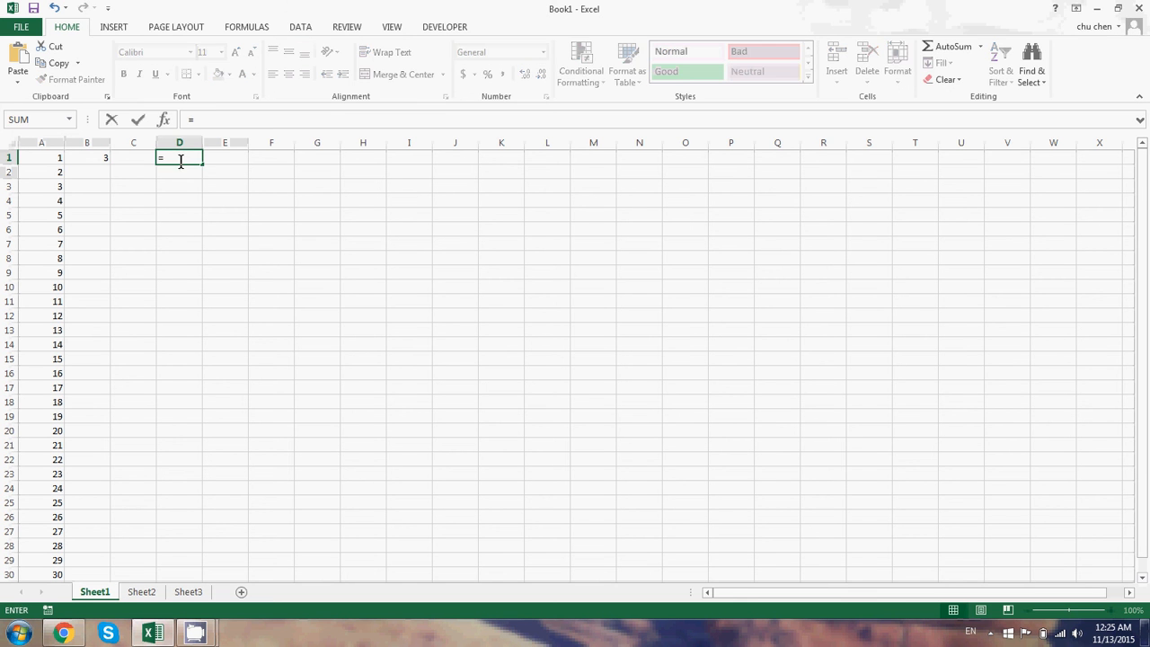
{"action": "left_click", "coordinate": [47, 159]}
{"action": "type", "text": "+"}
{"action": "left_click", "coordinate": [71, 158]}
{"action": "key", "text": "Return"}
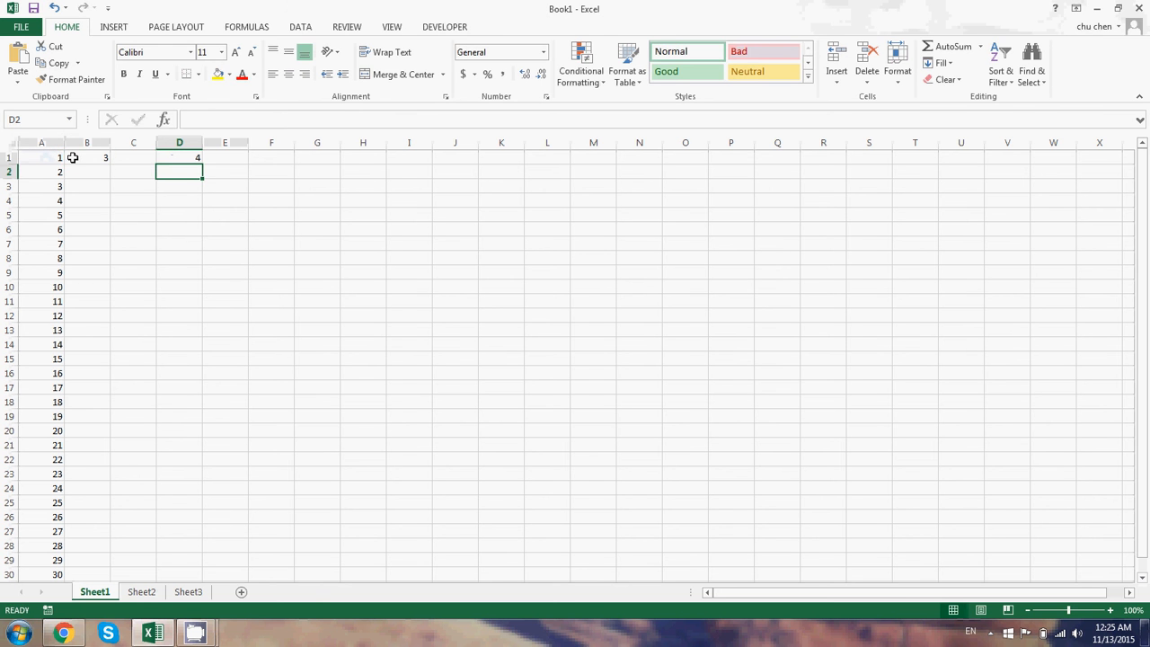
Step: Copy the addition formula from D1 down column D to row 30 and check which cells the formula in D2 references
{"action": "left_click", "coordinate": [193, 158]}
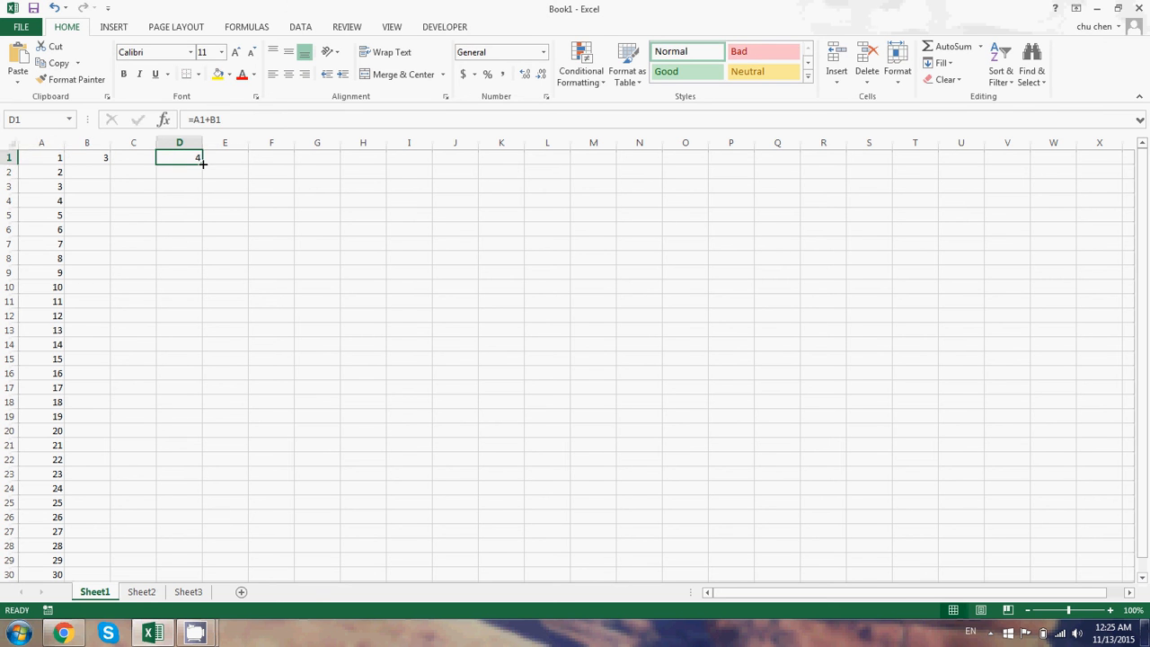
{"action": "left_click_drag", "start_coordinate": [204, 164], "coordinate": [200, 479]}
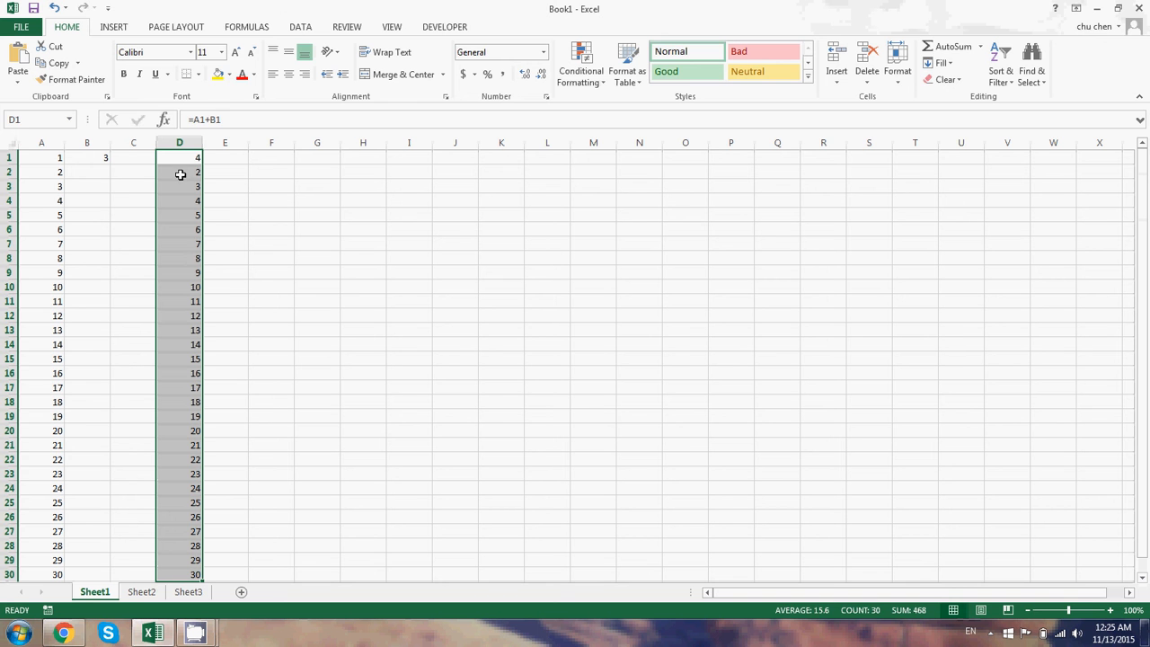
{"action": "left_click", "coordinate": [179, 172]}
{"action": "double_click", "coordinate": [171, 172]}
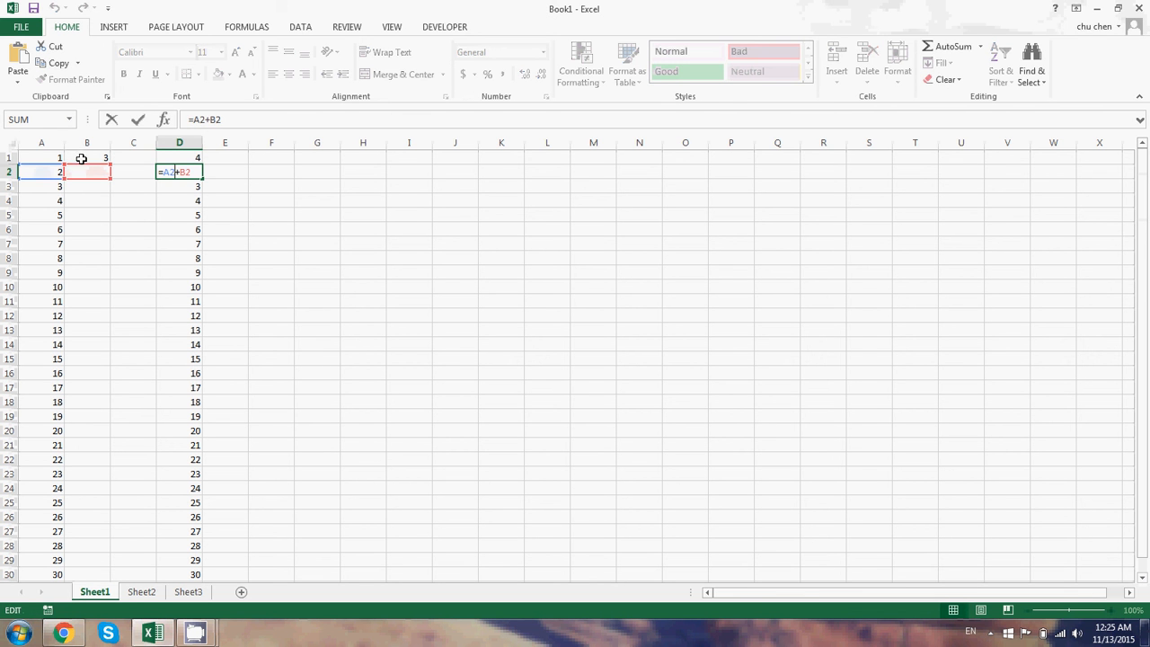
{"action": "key", "text": "Return"}
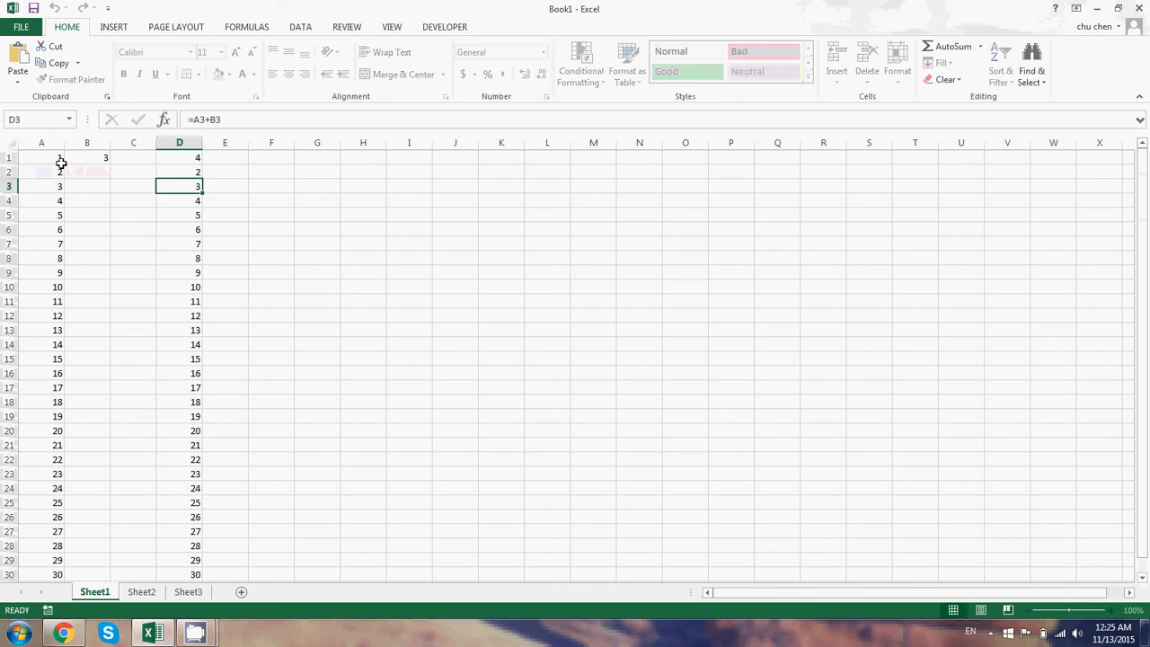
{"action": "left_click", "coordinate": [37, 186]}
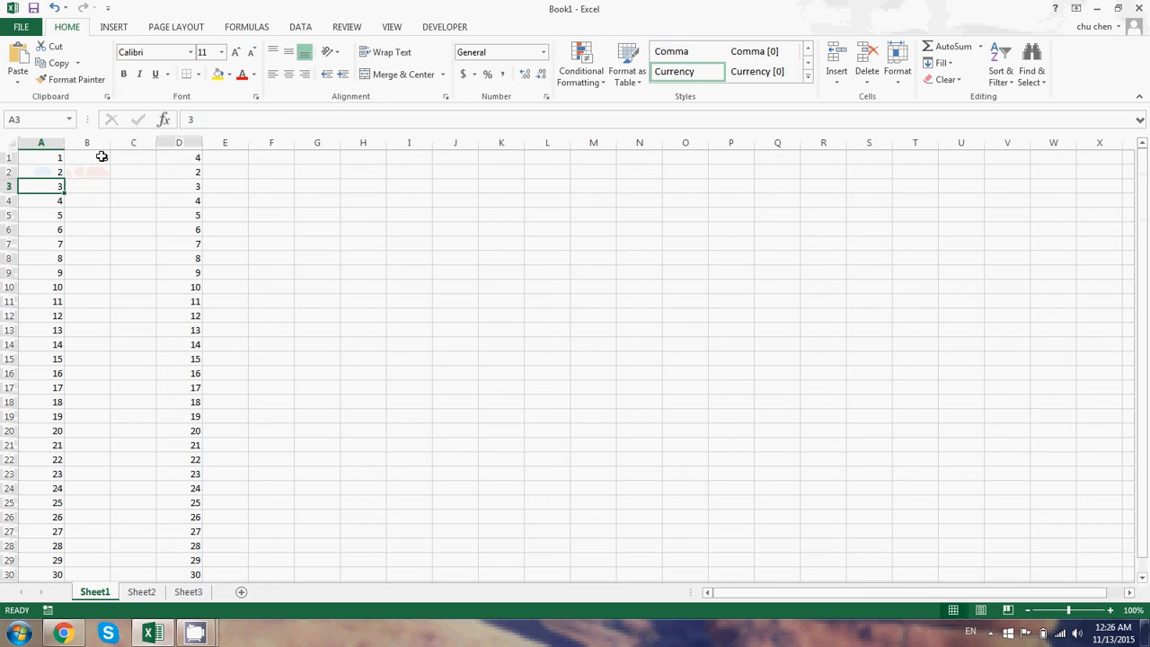
Step: Change the formula in D1 to =A1+$B$1 so that the reference to B1 is absolute
{"action": "left_click", "coordinate": [179, 158]}
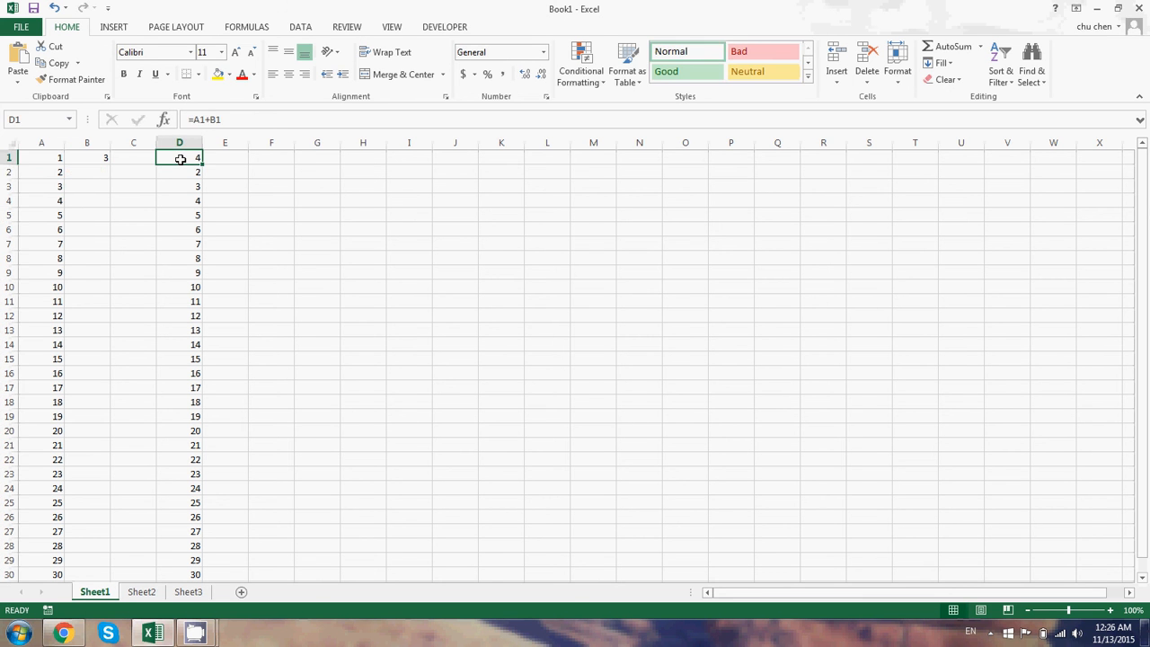
{"action": "left_click", "coordinate": [211, 119]}
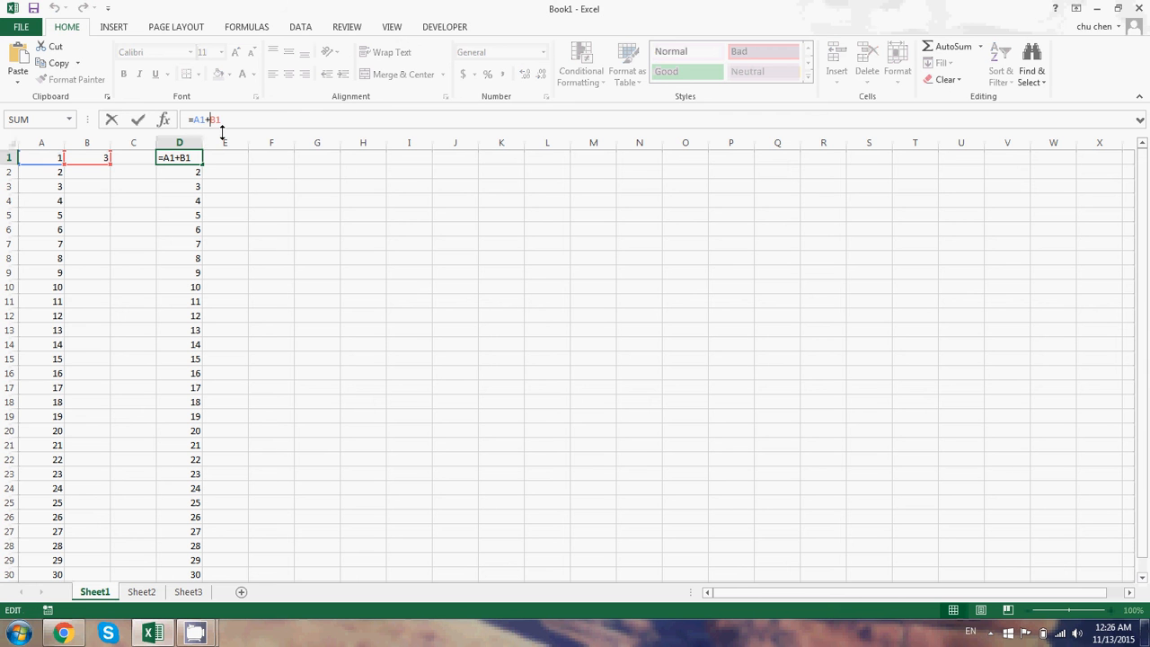
{"action": "type", "text": "$B$"}
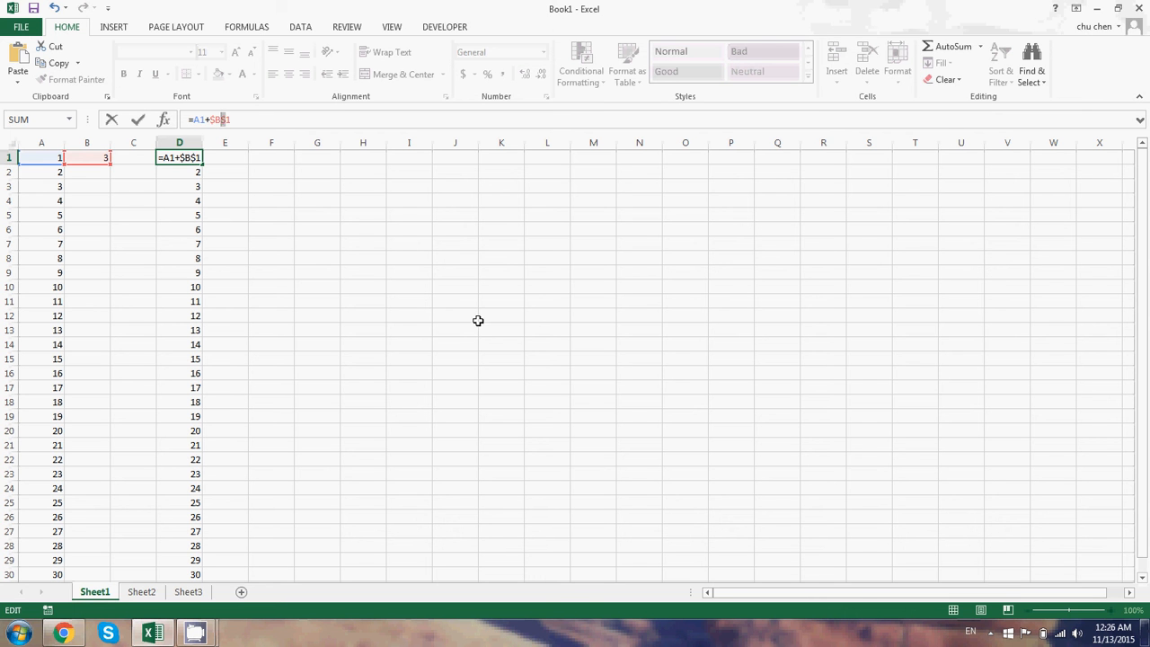
{"action": "key", "text": "BackSpace"}
{"action": "type", "text": "$"}
{"action": "key", "text": "Return"}
Step: Copy the absolute-reference formula from D1 down column D to row 30
{"action": "left_click", "coordinate": [198, 160]}
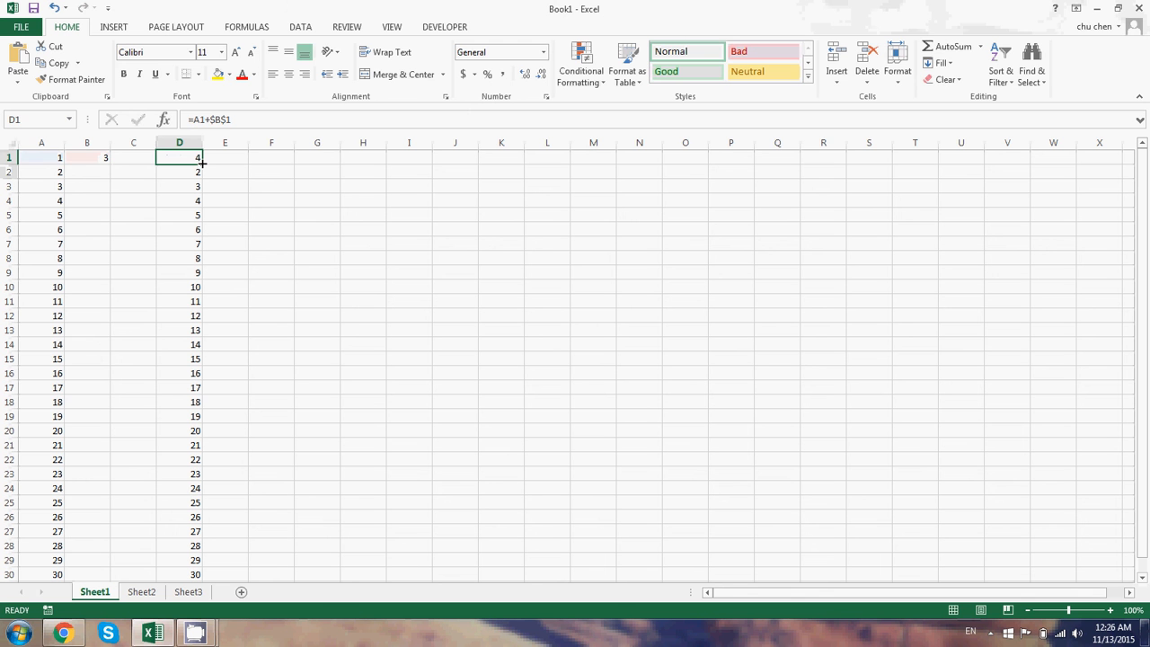
{"action": "left_click", "coordinate": [216, 120]}
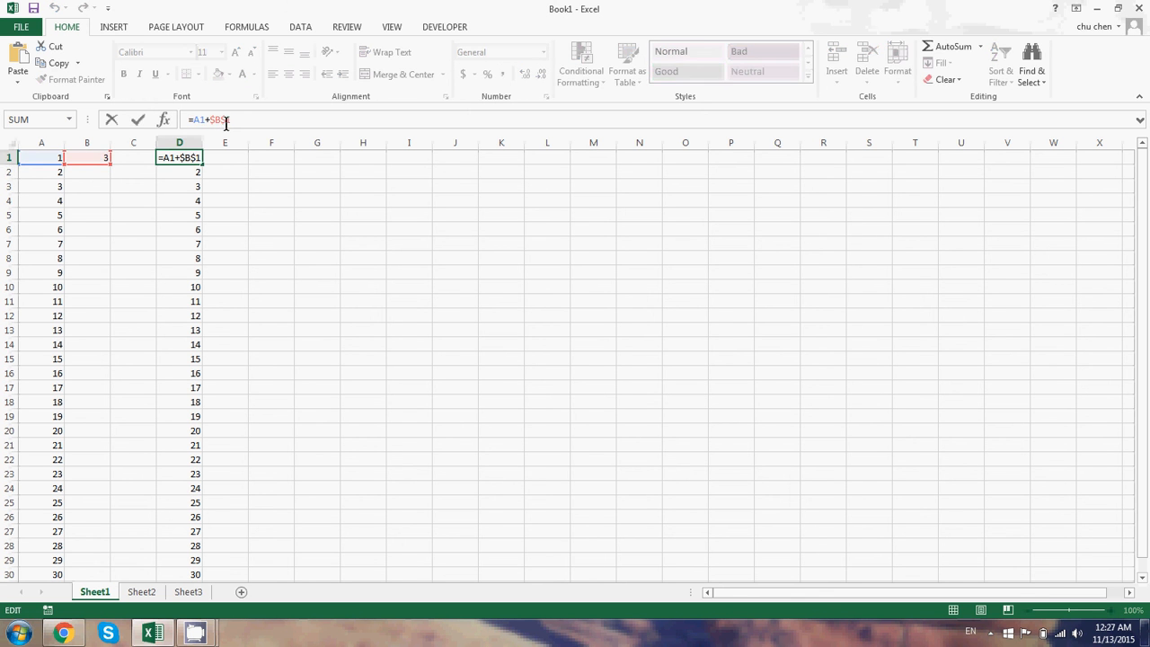
{"action": "key", "text": "Return"}
{"action": "left_click", "coordinate": [193, 158]}
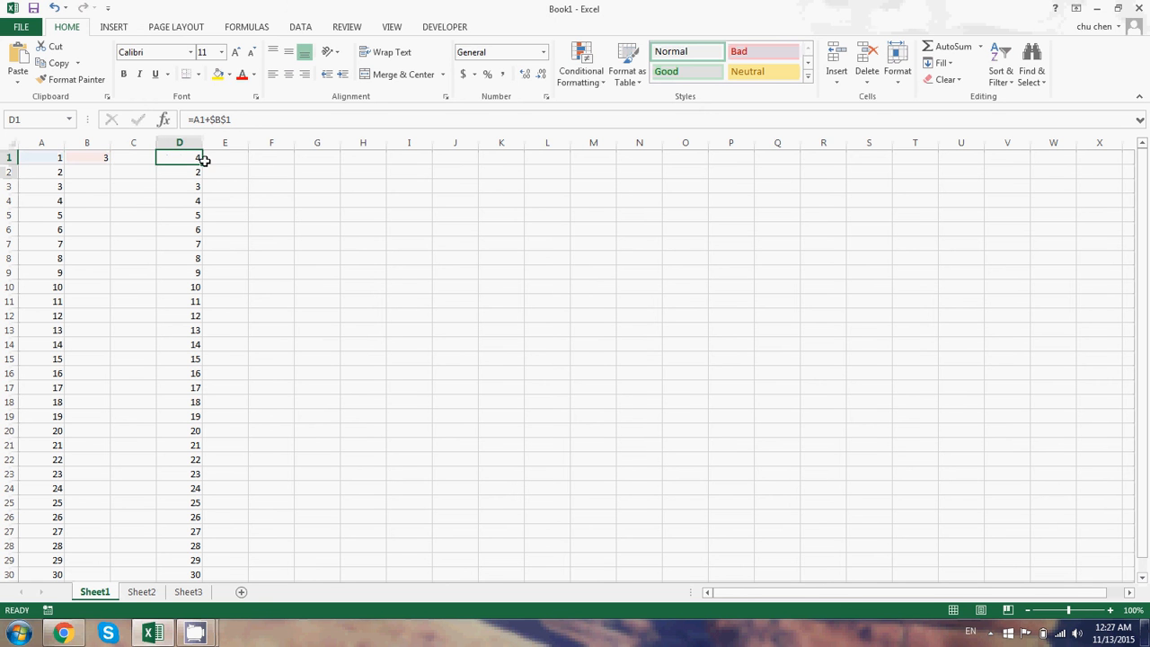
{"action": "left_click_drag", "start_coordinate": [202, 165], "coordinate": [199, 581]}
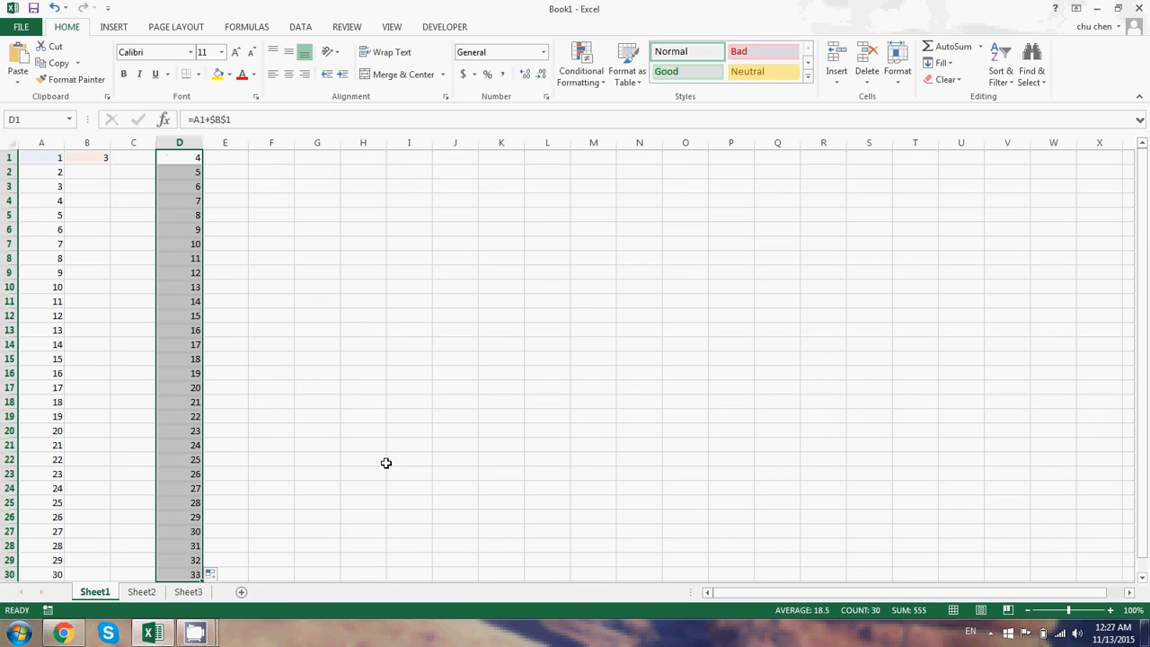
Step: Check the cell references in the copied formulas in D3 and D30
{"action": "left_click", "coordinate": [181, 185]}
{"action": "double_click", "coordinate": [182, 186]}
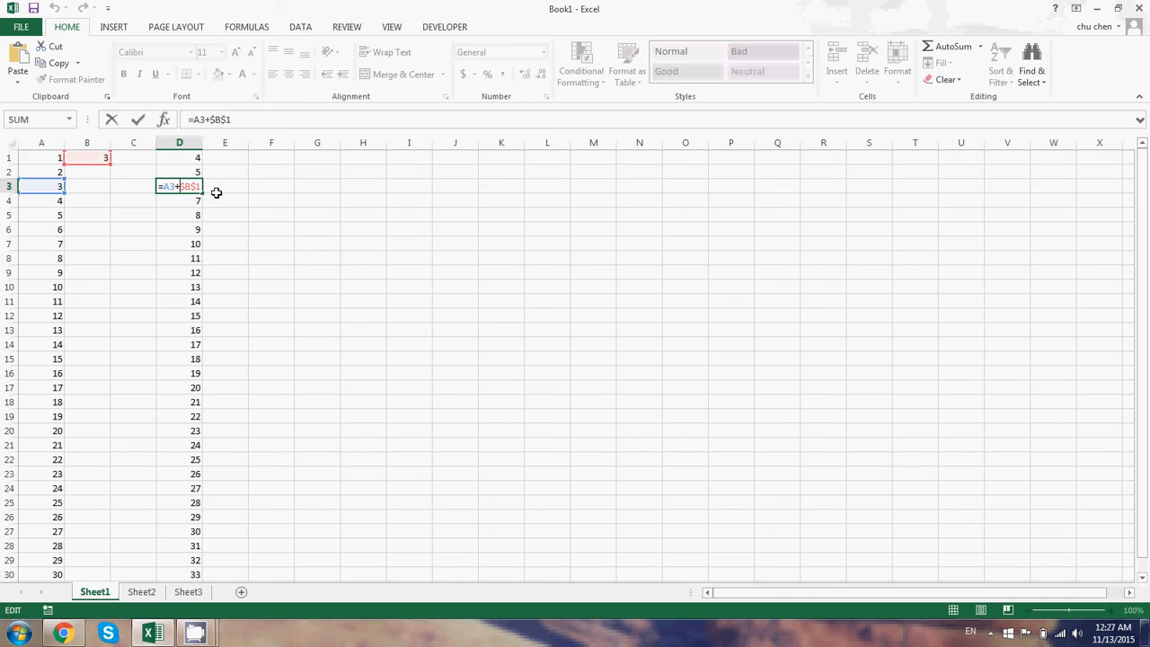
{"action": "key", "text": "Return"}
{"action": "double_click", "coordinate": [187, 575]}
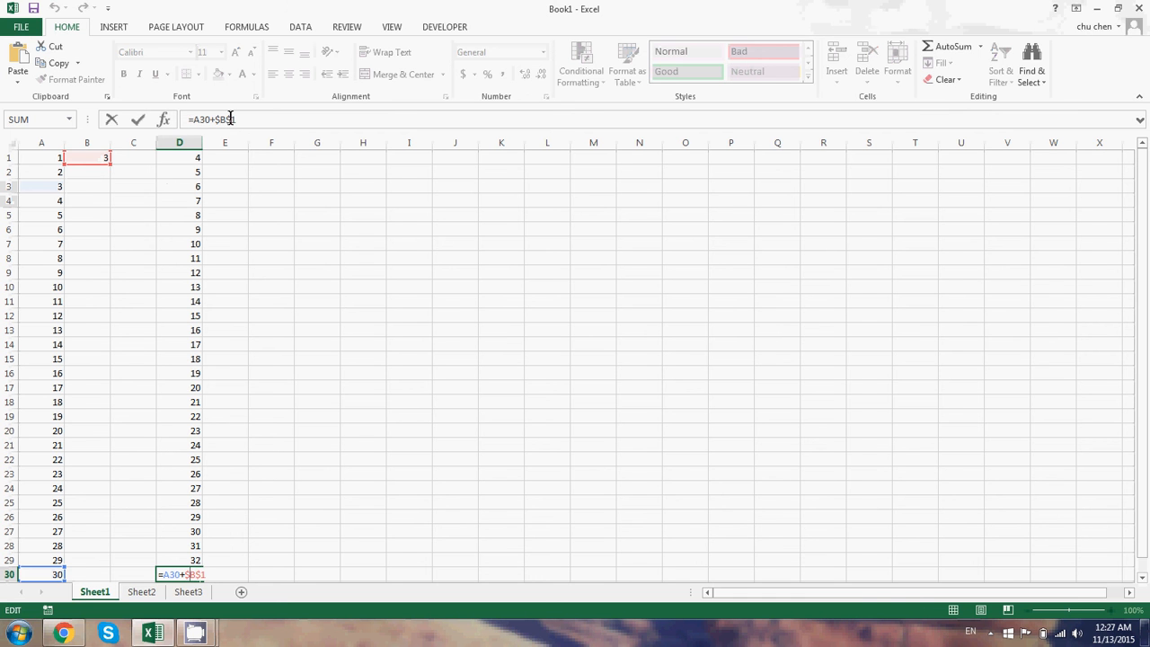
{"action": "key", "text": "Return"}
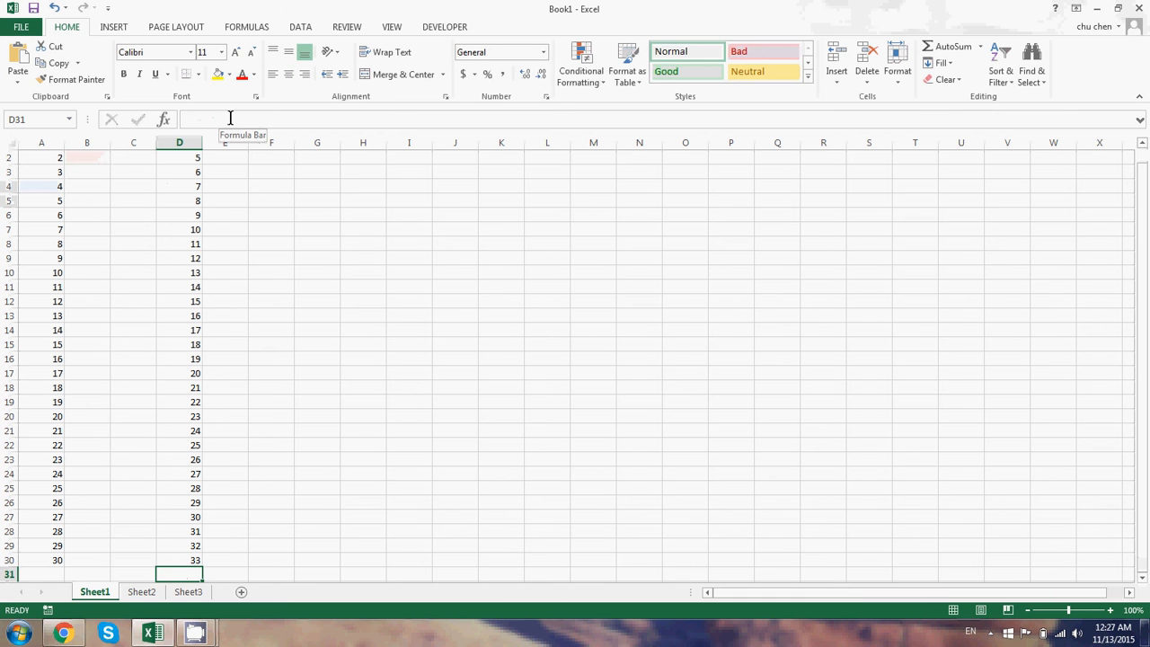
{"action": "scroll", "coordinate": [135, 182], "scroll_direction": "up", "scroll_amount": 1}
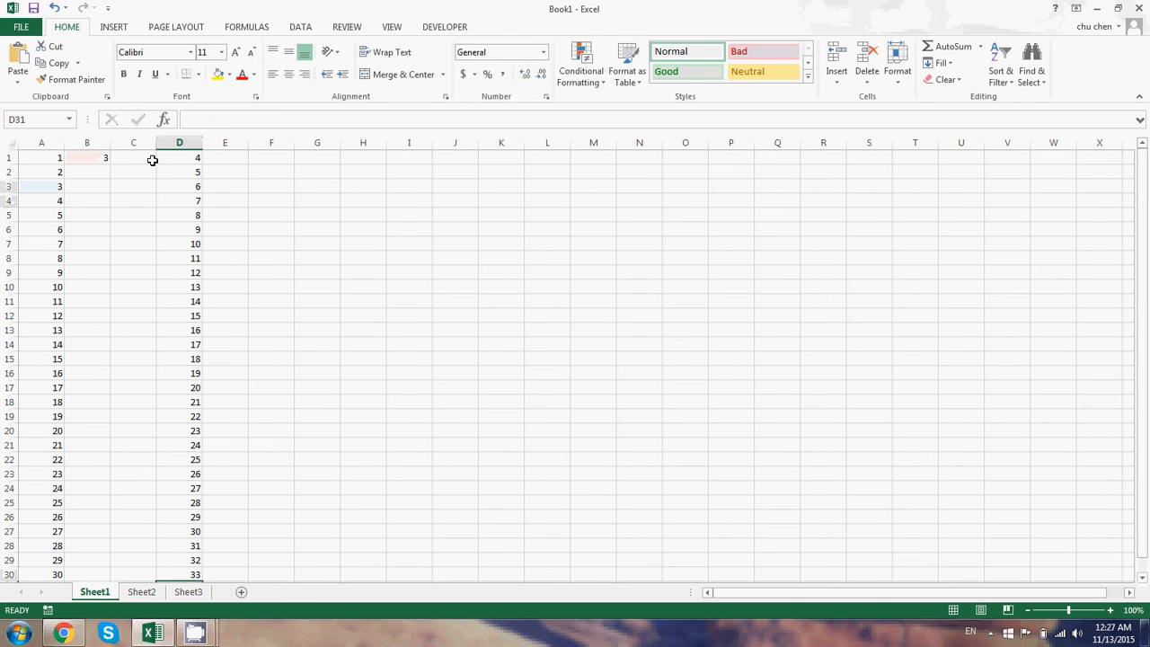
Step: Clear the results in D1 to D30 and the value in B1, keeping the number series in column A
{"action": "left_click_drag", "start_coordinate": [177, 159], "coordinate": [197, 576]}
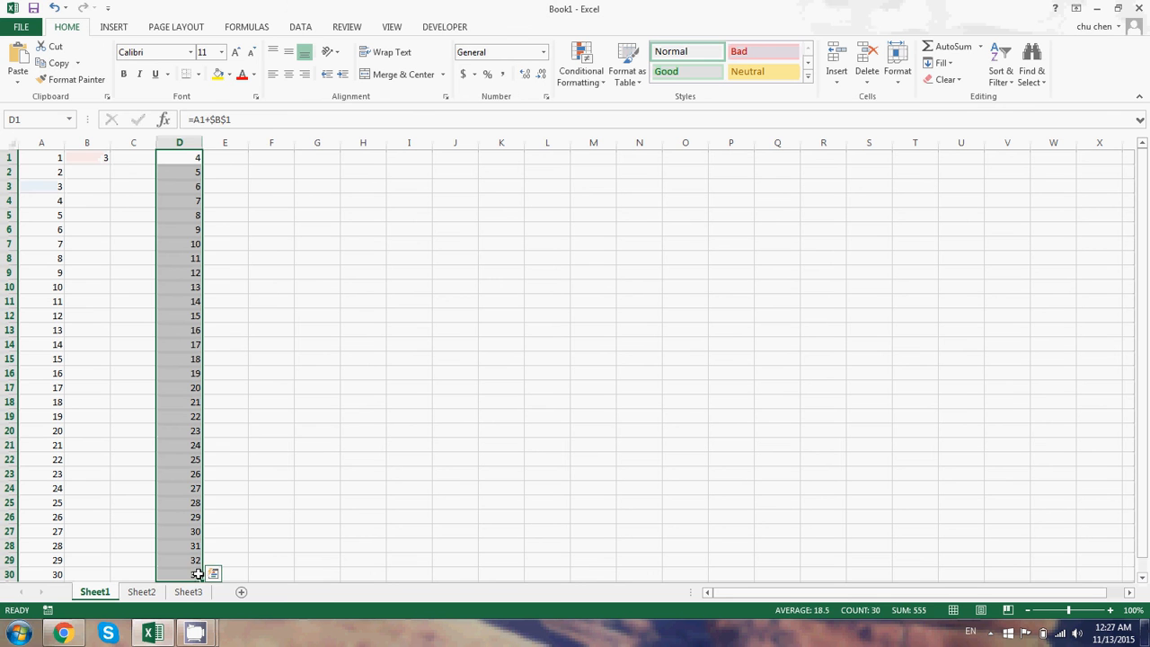
{"action": "key", "text": "Delete"}
{"action": "left_click", "coordinate": [94, 154]}
{"action": "key", "text": "Delete"}
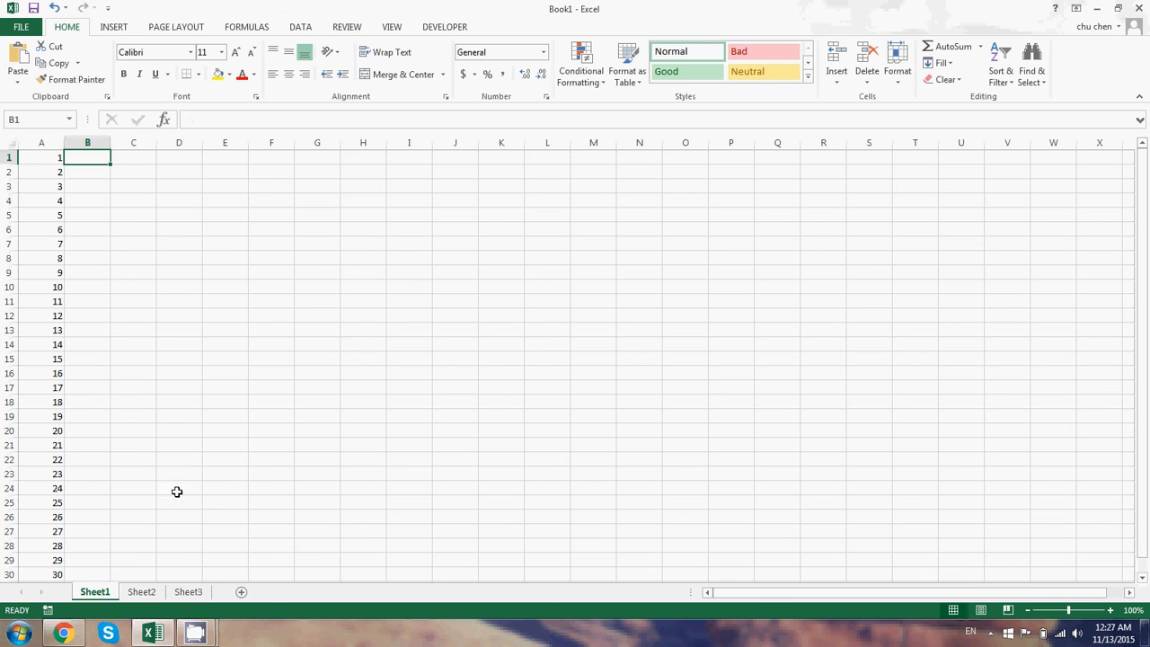
Step: Enter 3 in cell A1 of Sheet2
{"action": "left_click", "coordinate": [144, 592]}
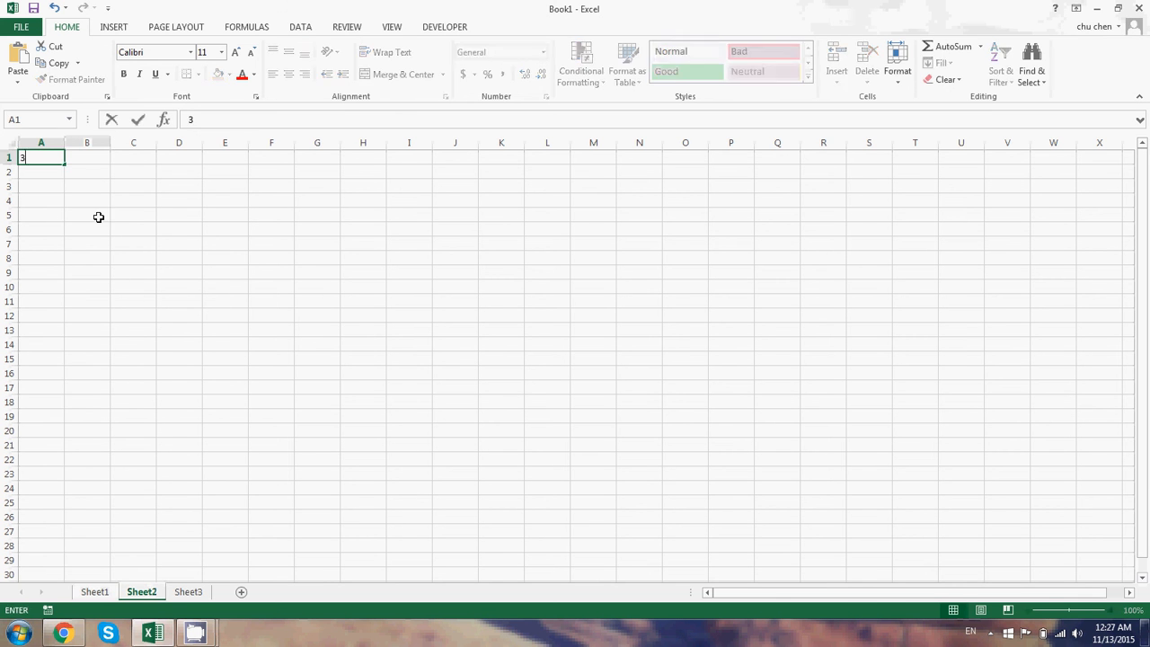
{"action": "left_click", "coordinate": [97, 594]}
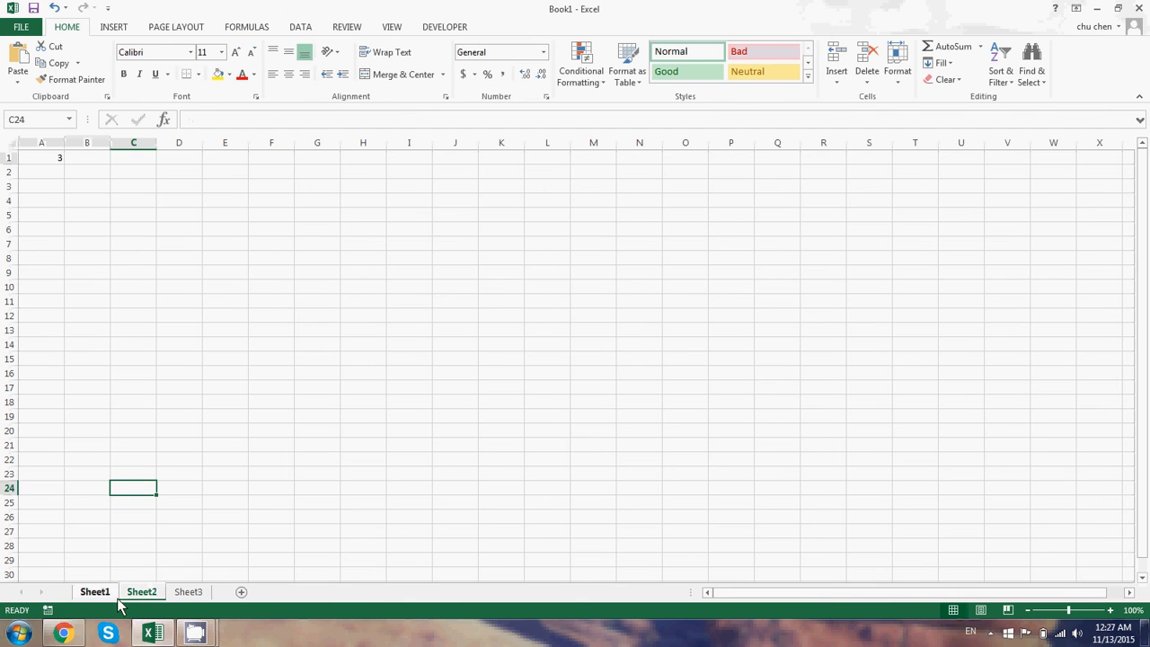
Step: Enter the cross-sheet formula =Sheet1!A1+Sheet2!A1 in cell A1 of Sheet3
{"action": "left_click", "coordinate": [194, 596]}
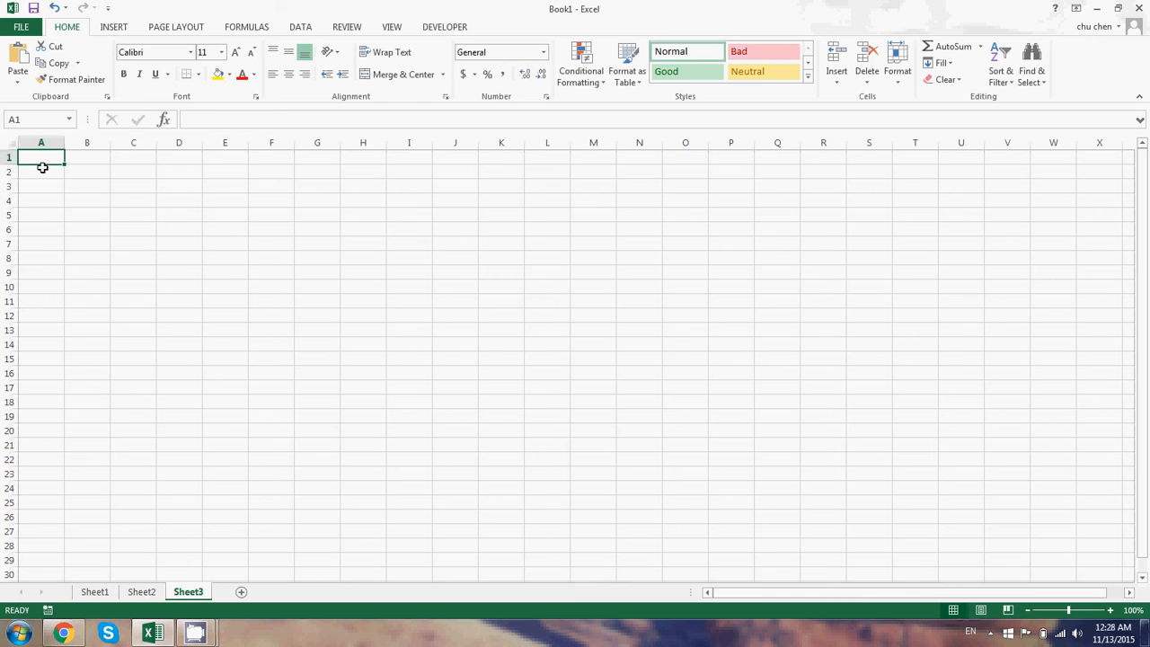
{"action": "type", "text": "="}
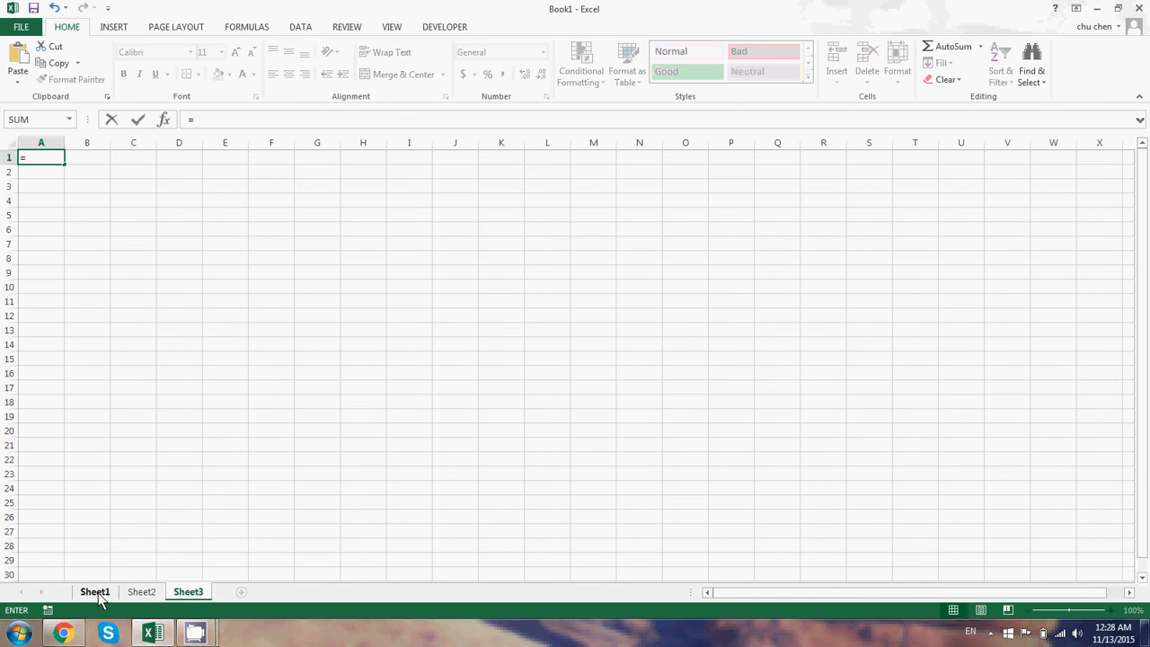
{"action": "left_click", "coordinate": [96, 592]}
{"action": "left_click", "coordinate": [55, 161]}
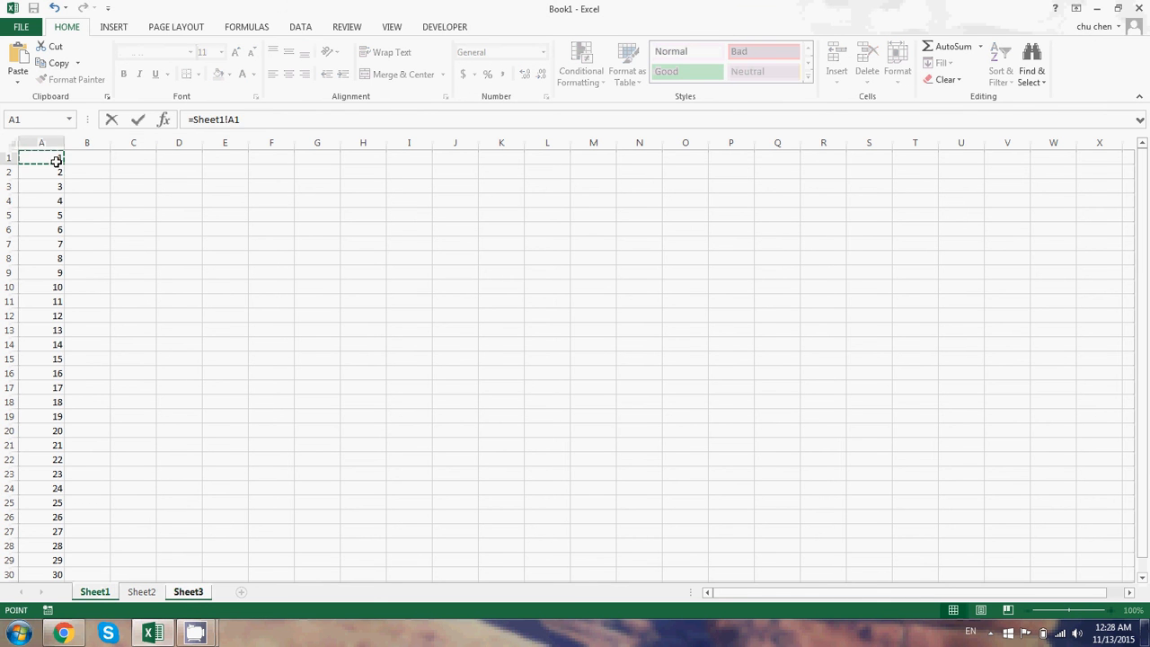
{"action": "left_click", "coordinate": [269, 118]}
{"action": "type", "text": "+"}
{"action": "left_click", "coordinate": [141, 591]}
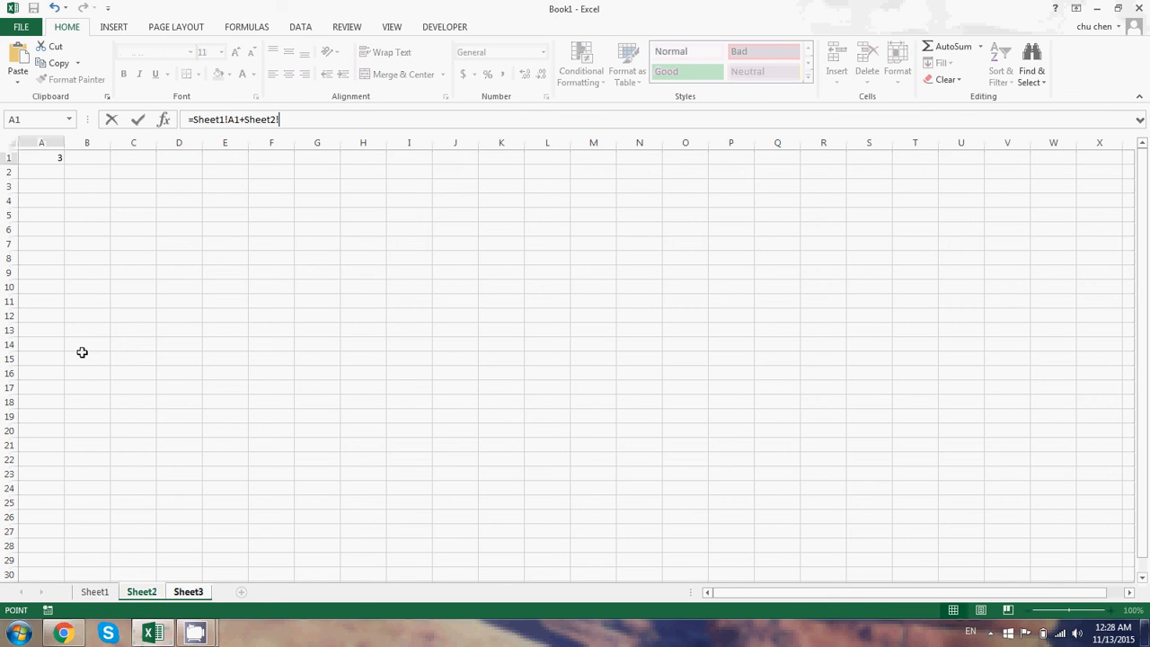
{"action": "left_click", "coordinate": [41, 159]}
{"action": "key", "text": "Return"}
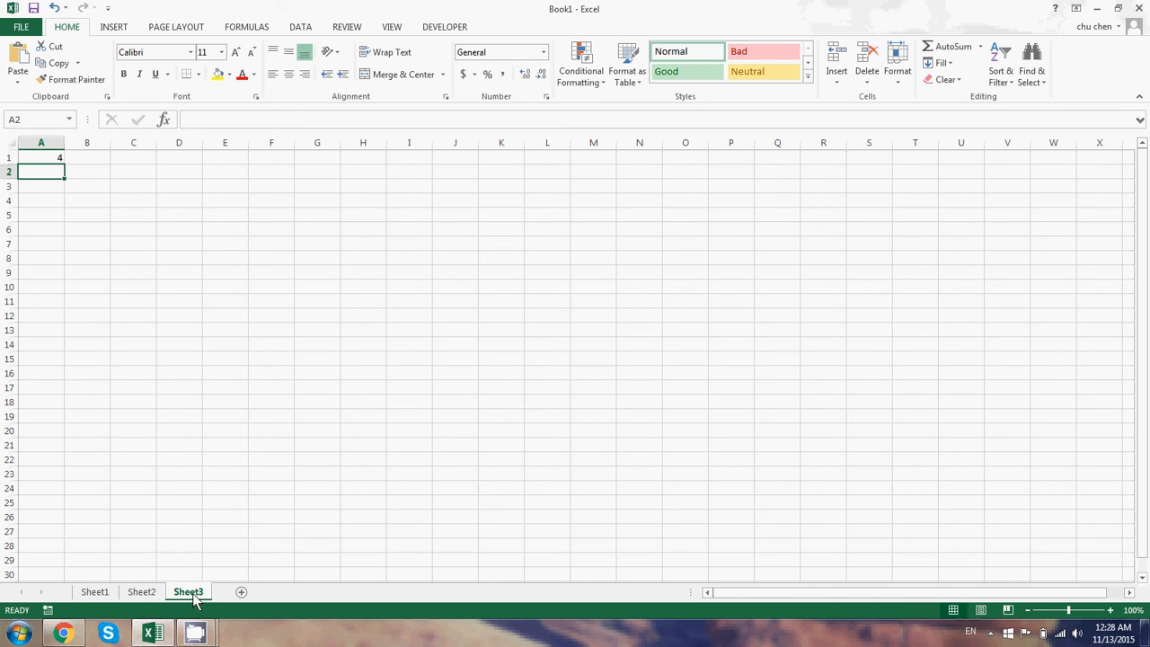
Step: Examine the sheet names and cell references in the Sheet3 A1 formula, leaving the formula as it is
{"action": "left_click", "coordinate": [37, 155]}
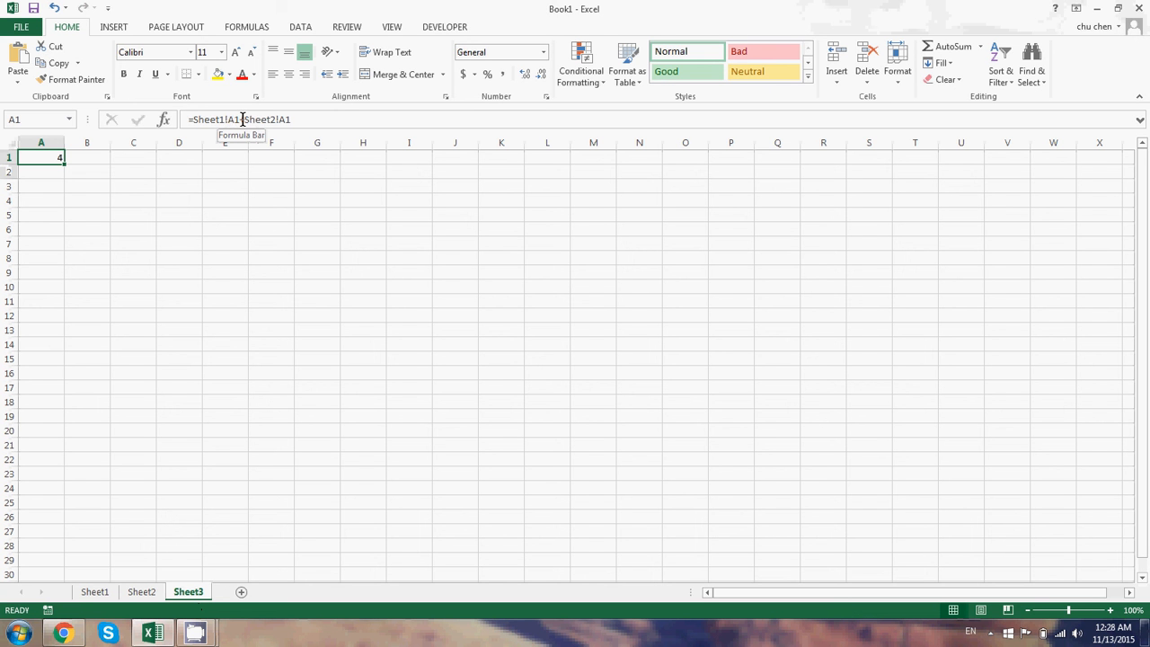
{"action": "left_click", "coordinate": [307, 119]}
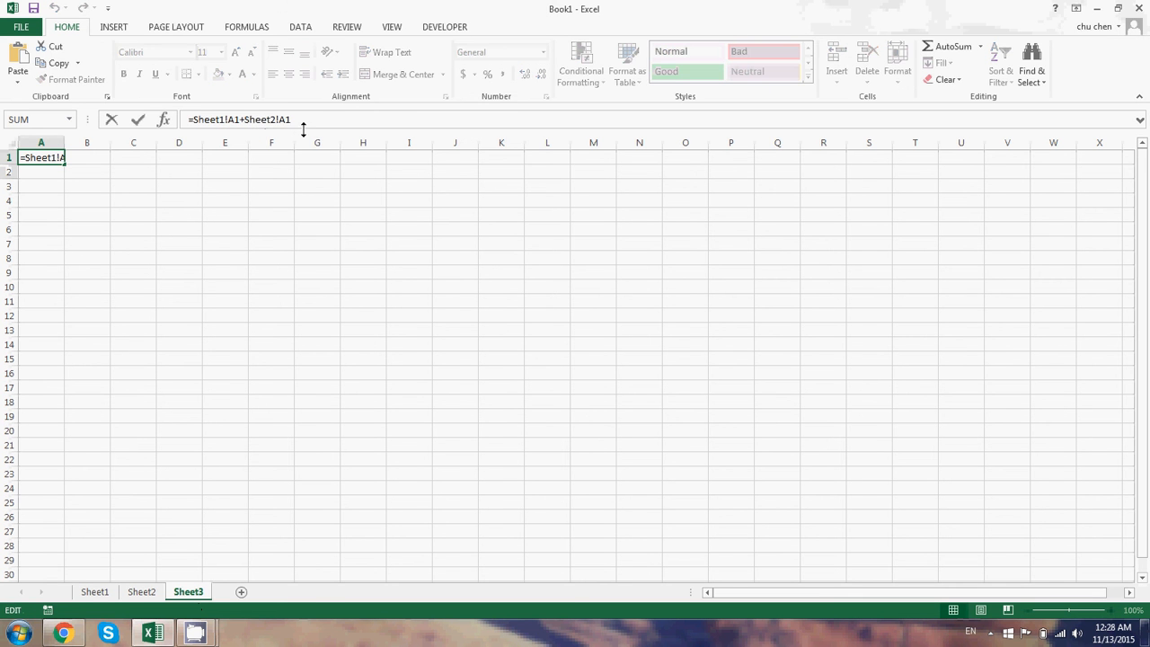
{"action": "left_click", "coordinate": [227, 119]}
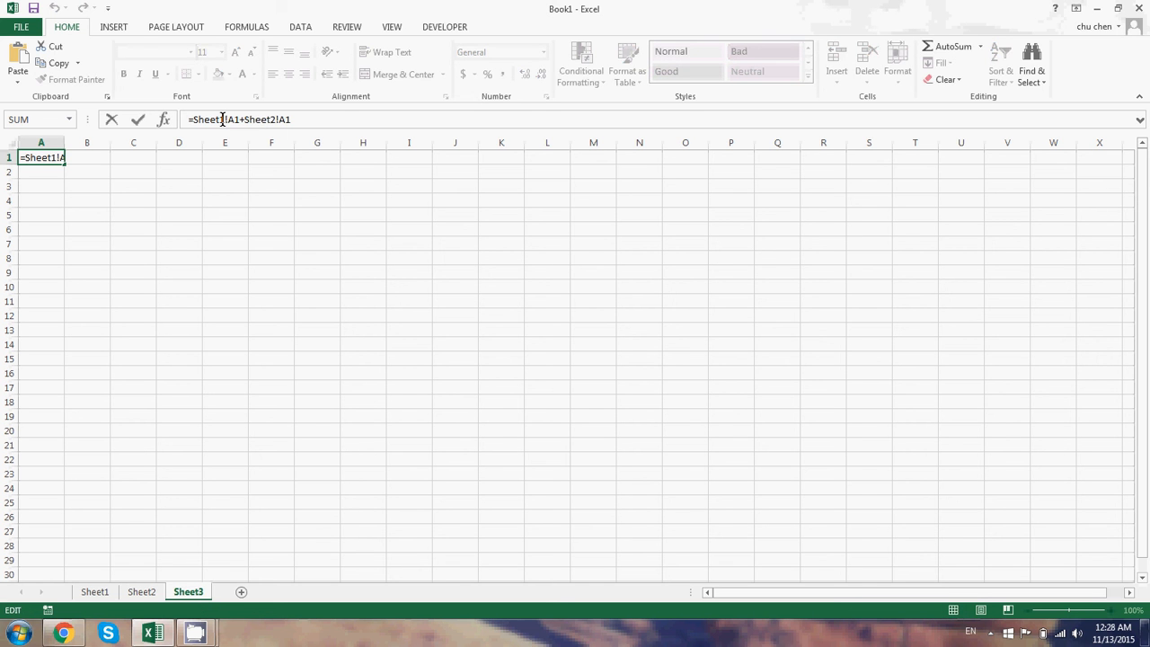
{"action": "left_click_drag", "start_coordinate": [224, 120], "coordinate": [198, 120]}
{"action": "left_click", "coordinate": [223, 119]}
{"action": "double_click", "coordinate": [211, 119]}
{"action": "double_click", "coordinate": [233, 120]}
{"action": "left_click", "coordinate": [219, 122]}
{"action": "left_click_drag", "start_coordinate": [275, 119], "coordinate": [252, 120]}
{"action": "key", "text": "Return"}
Step: Copy the cross-sheet formula down column A of Sheet3 to row 30 and compare the A5 formula with Sheet1
{"action": "left_click", "coordinate": [48, 157]}
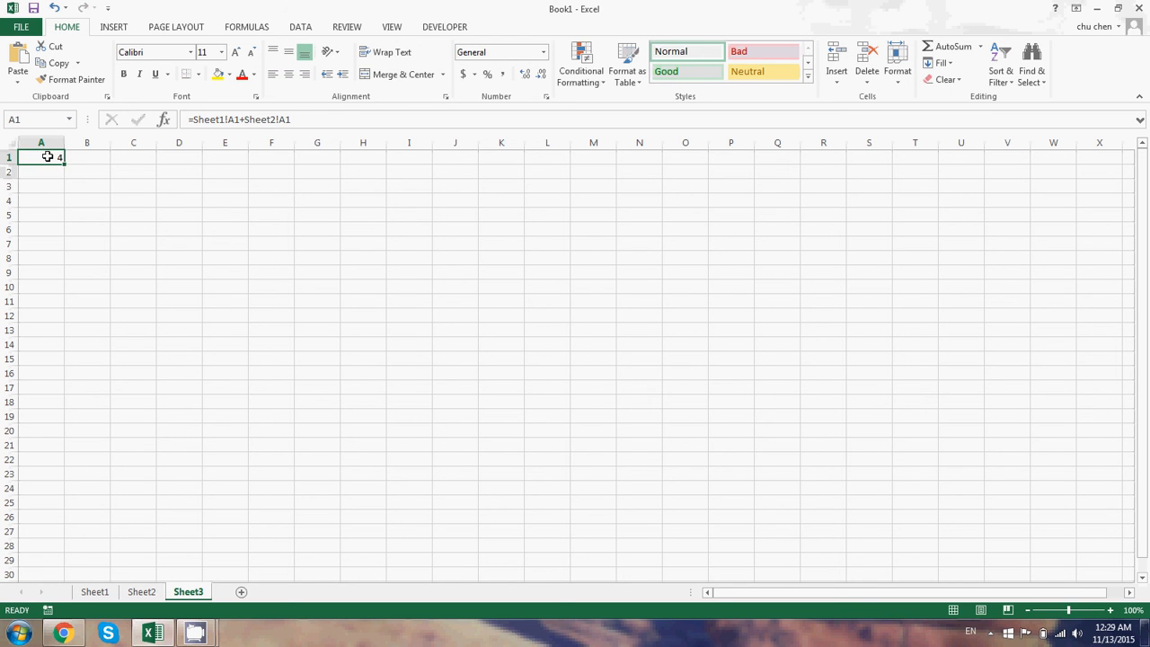
{"action": "left_click_drag", "start_coordinate": [64, 164], "coordinate": [49, 581]}
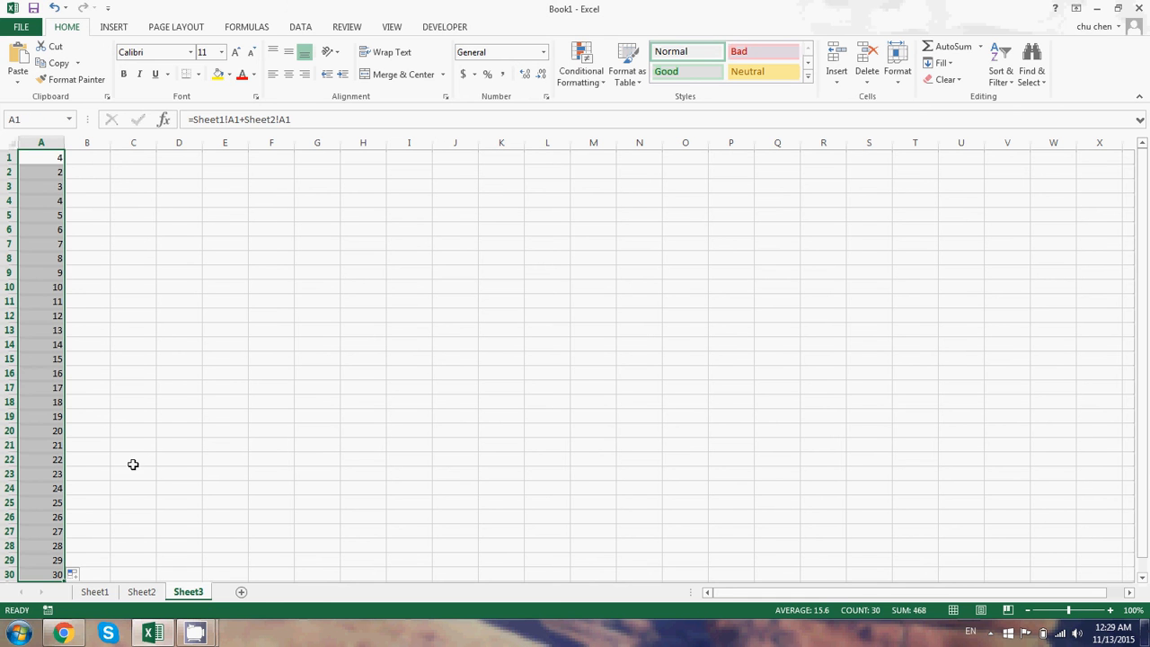
{"action": "left_click", "coordinate": [57, 214]}
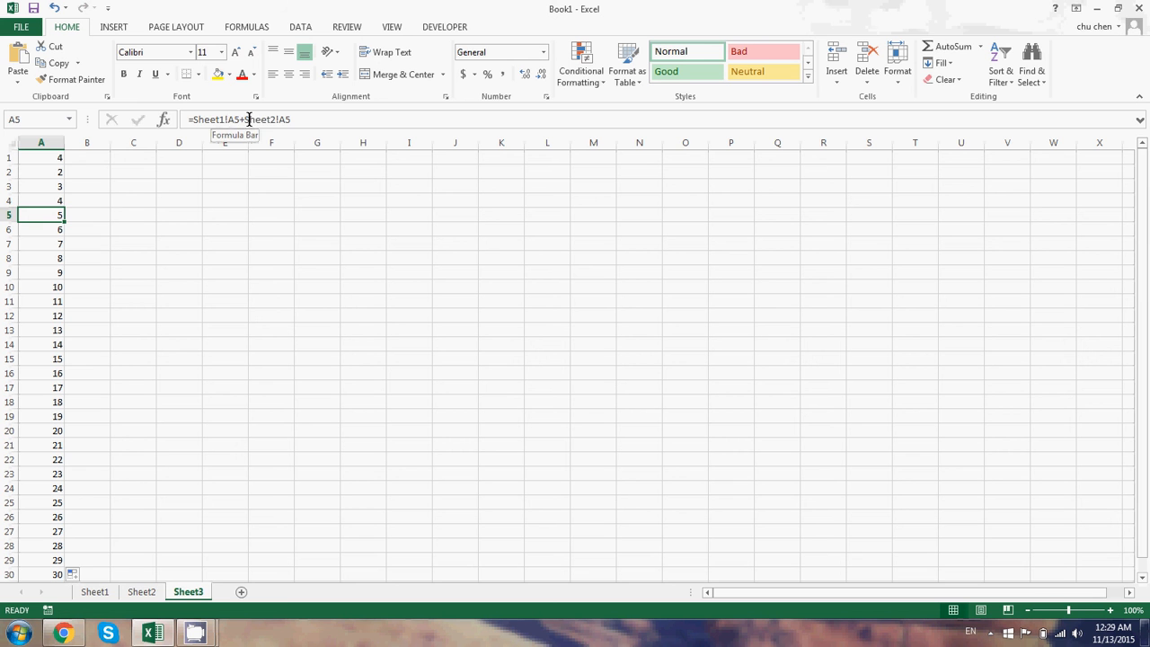
{"action": "left_click", "coordinate": [109, 597]}
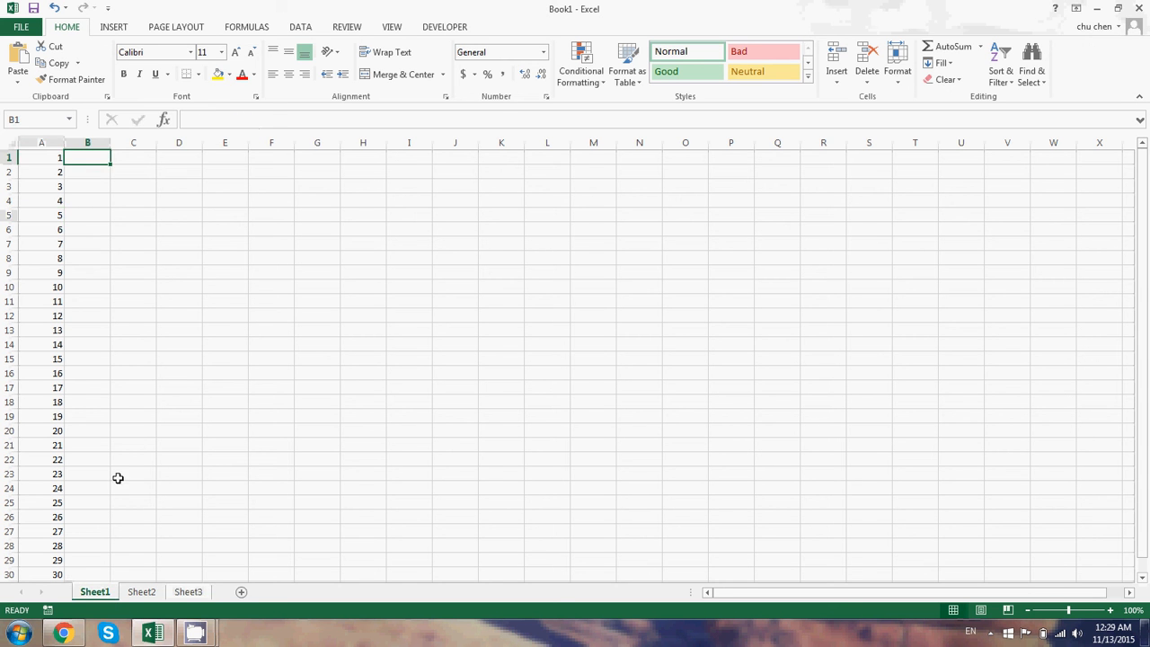
Step: Compare cell A5 on Sheet1 with cells A5 and A1 on Sheet2 to check what the copied formula references
{"action": "left_click", "coordinate": [56, 236]}
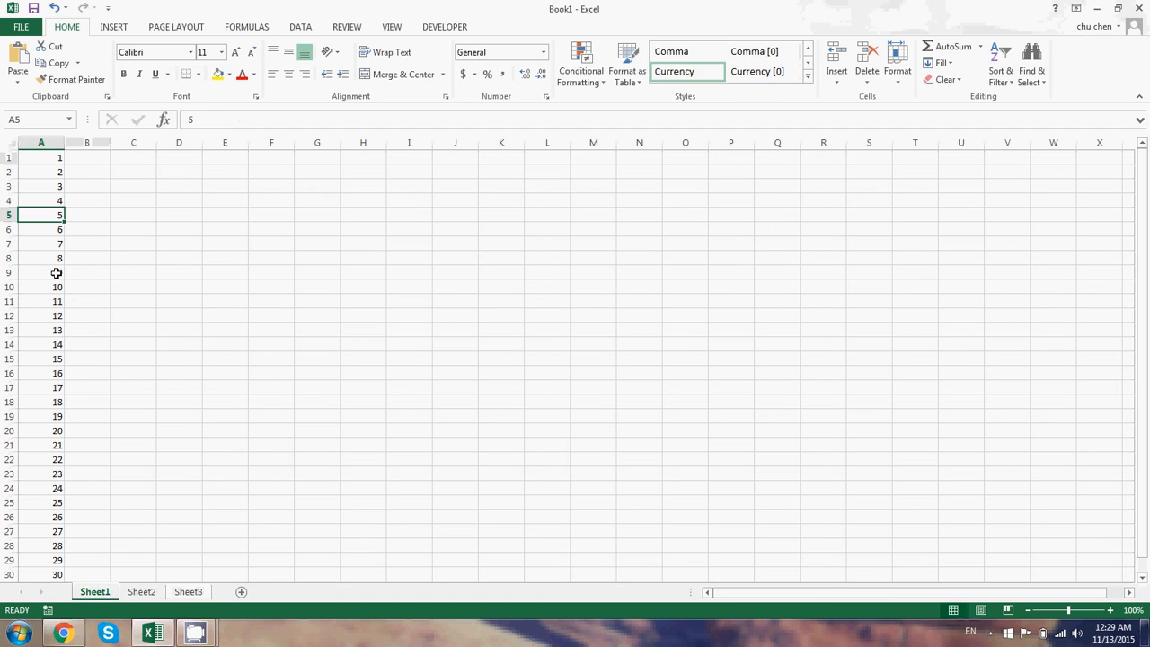
{"action": "left_click", "coordinate": [144, 593]}
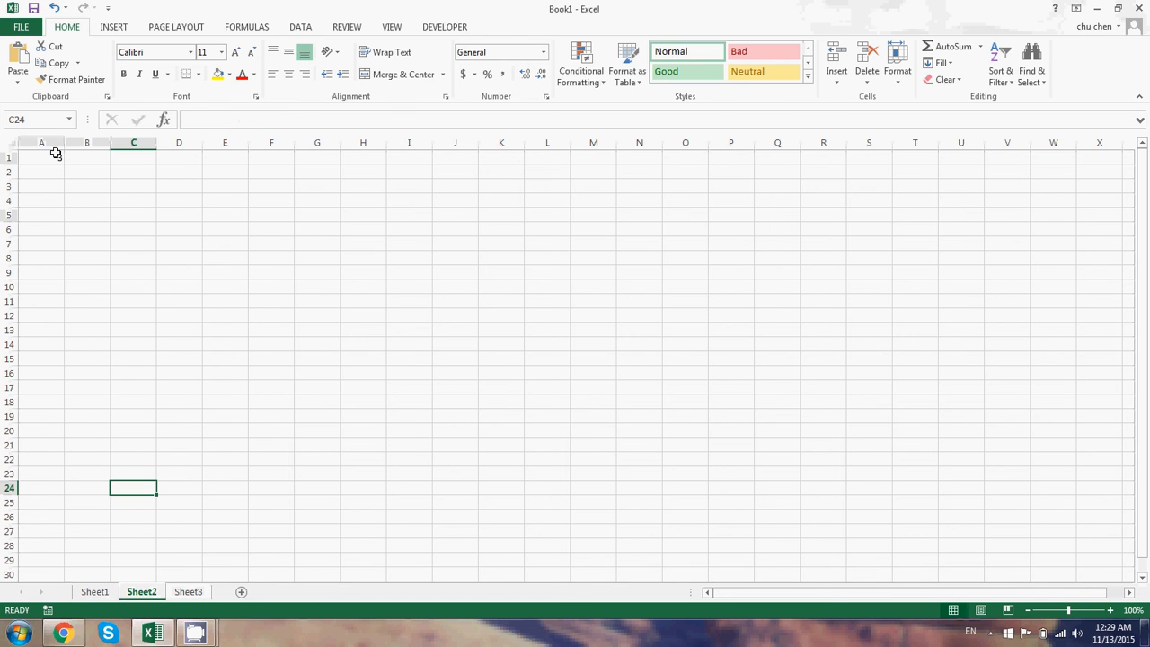
{"action": "left_click", "coordinate": [47, 213]}
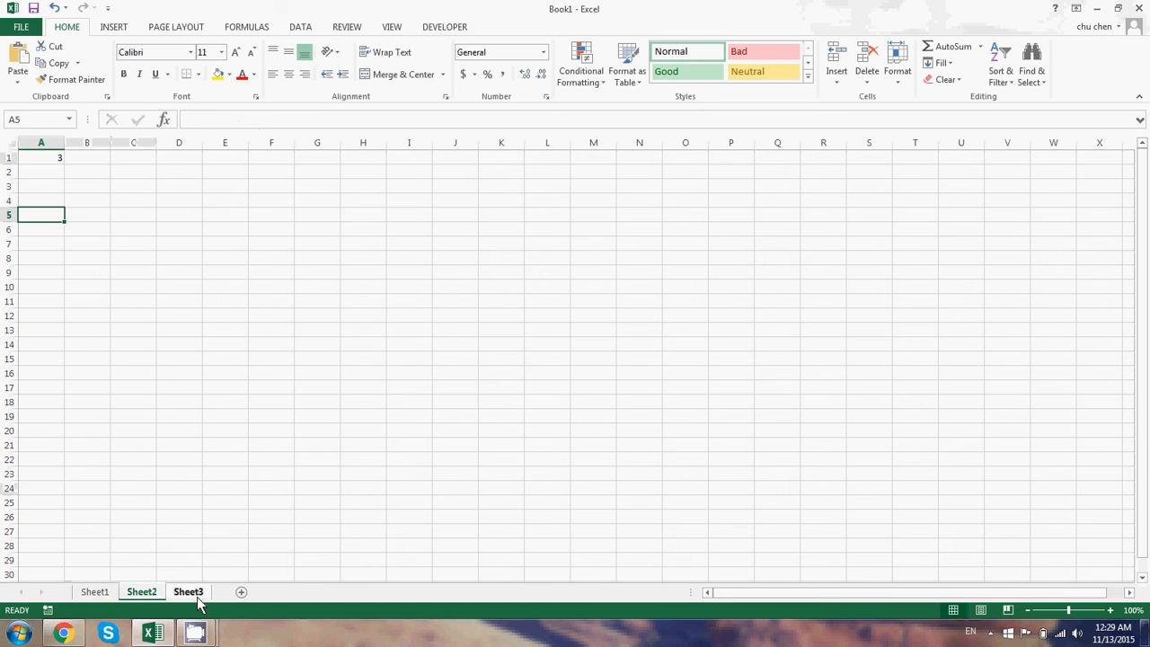
{"action": "left_click", "coordinate": [60, 159]}
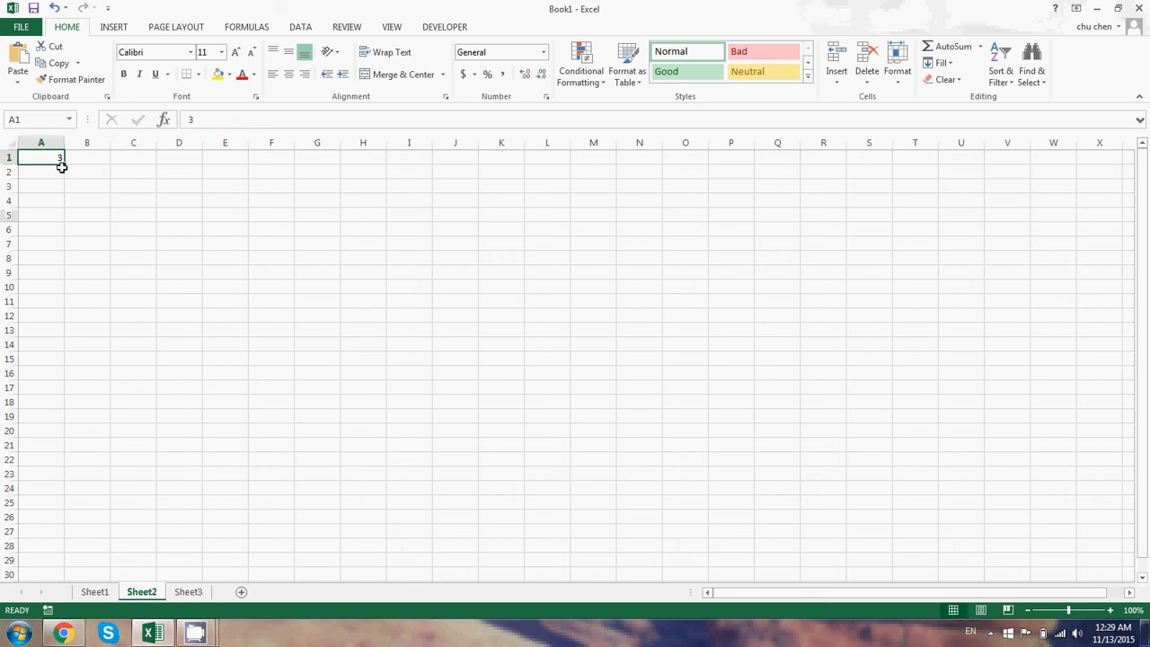
Step: Make the Sheet2 reference absolute in cell A1 of Sheet3, so the formula reads =Sheet1!A1+Sheet2!$A$1
{"action": "left_click", "coordinate": [188, 593]}
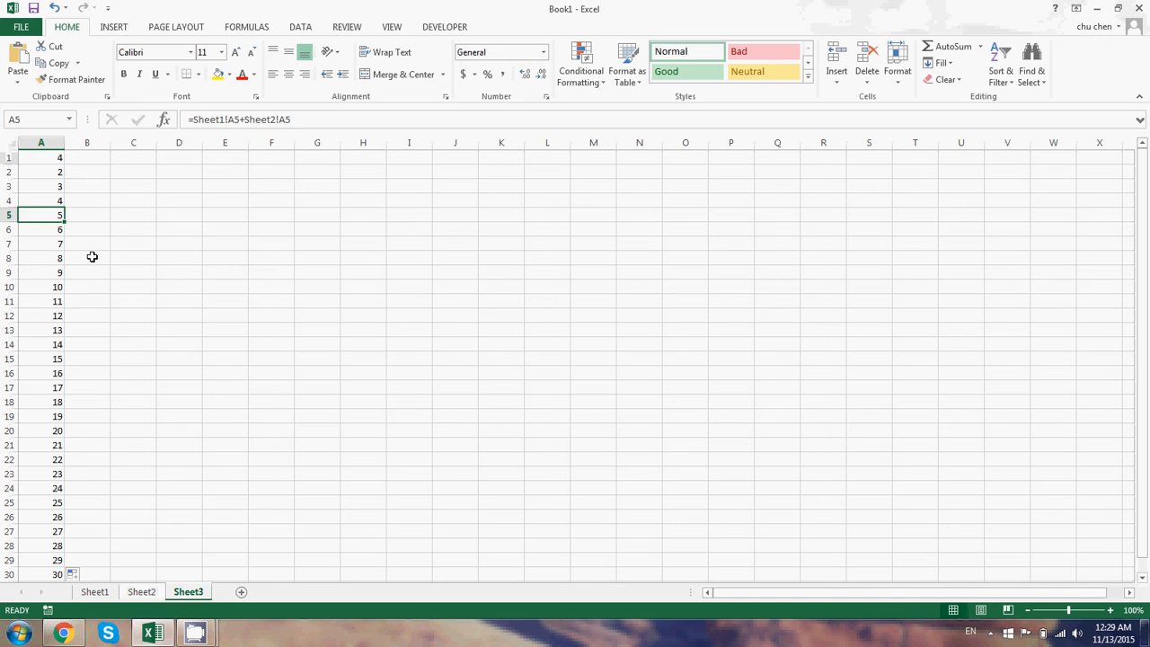
{"action": "left_click", "coordinate": [41, 159]}
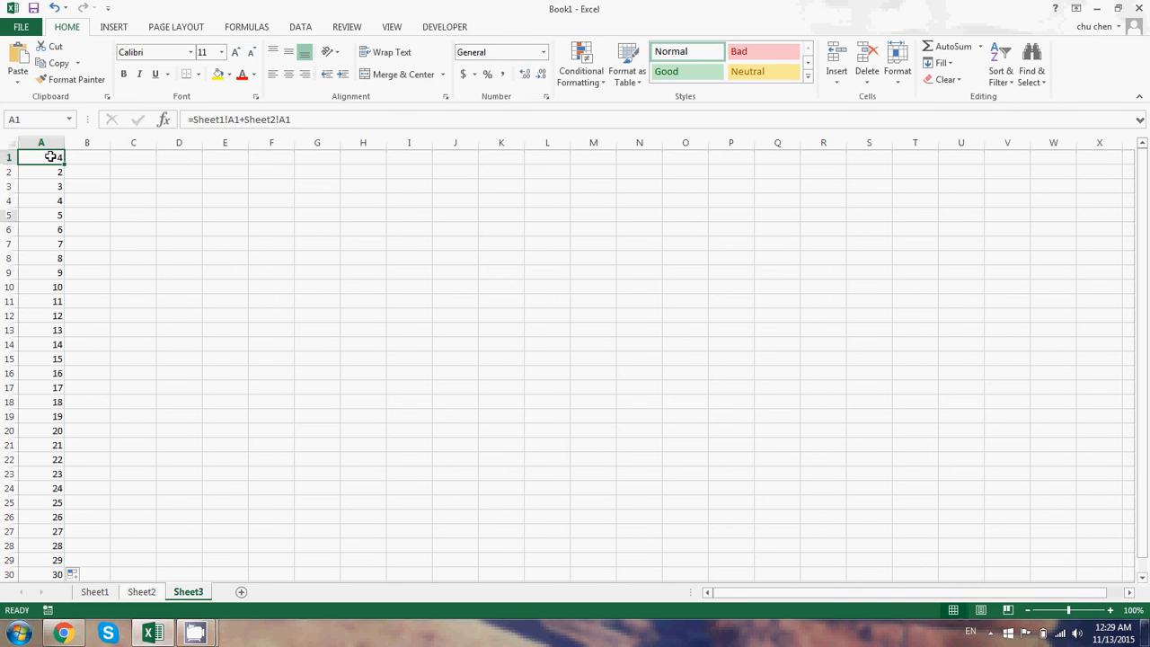
{"action": "left_click", "coordinate": [277, 119]}
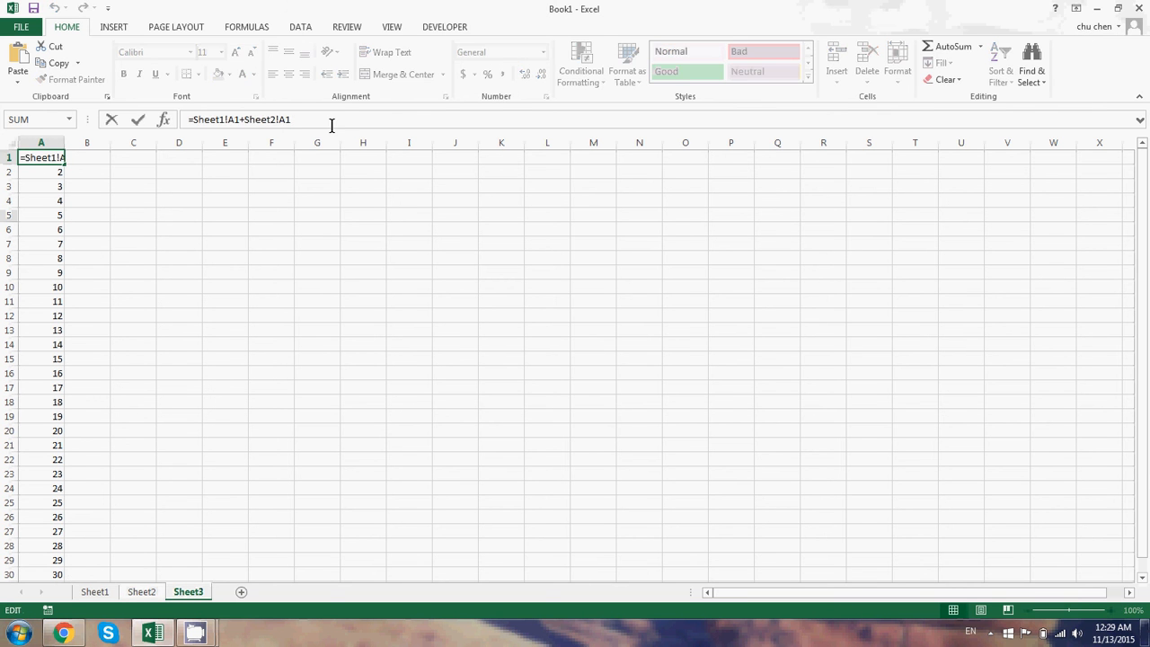
{"action": "type", "text": "$A"}
{"action": "type", "text": "$"}
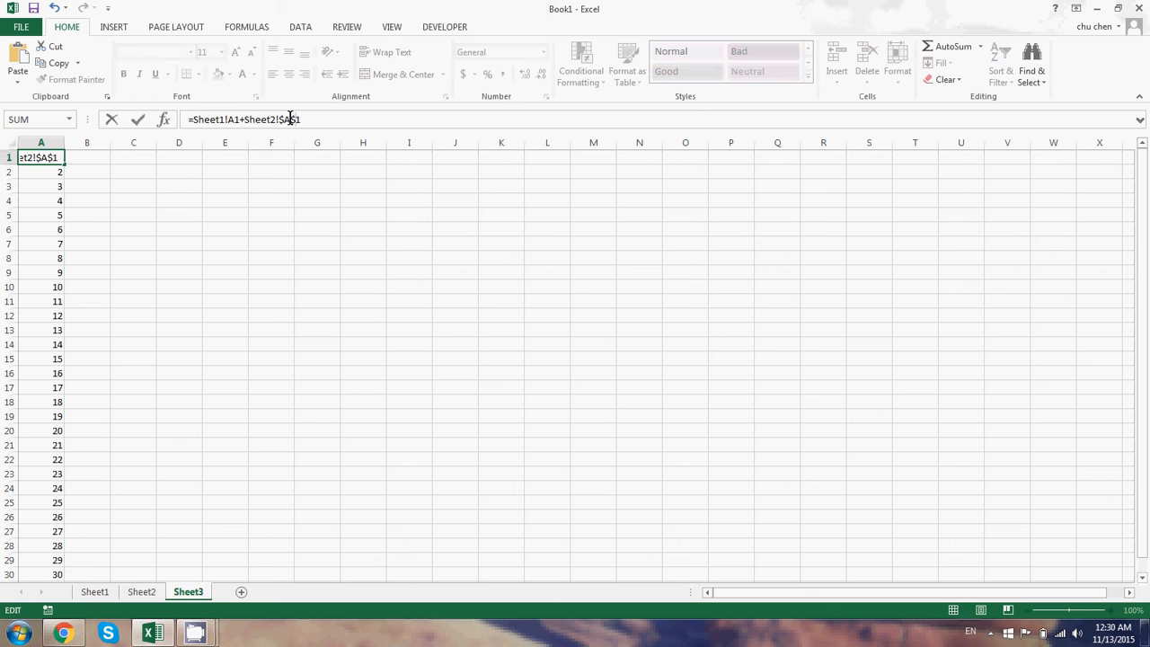
{"action": "key", "text": "Return"}
Step: Copy the Sheet3 A1 formula down column A to row 30 and return to Sheet1
{"action": "left_click", "coordinate": [58, 160]}
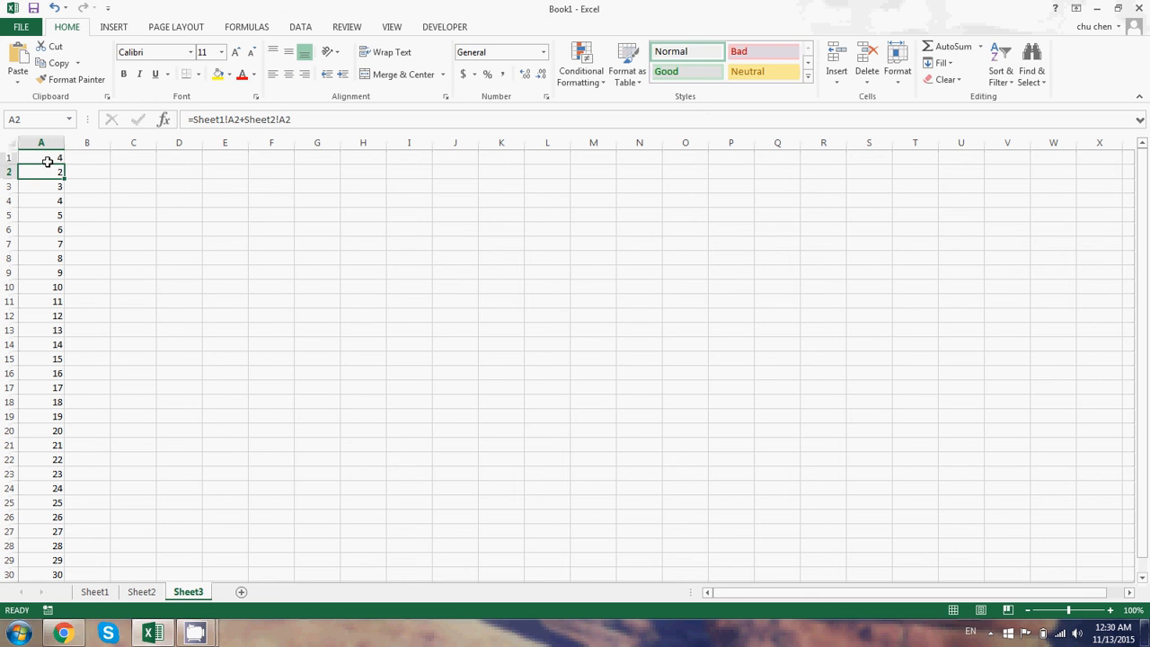
{"action": "left_click_drag", "start_coordinate": [63, 164], "coordinate": [57, 574]}
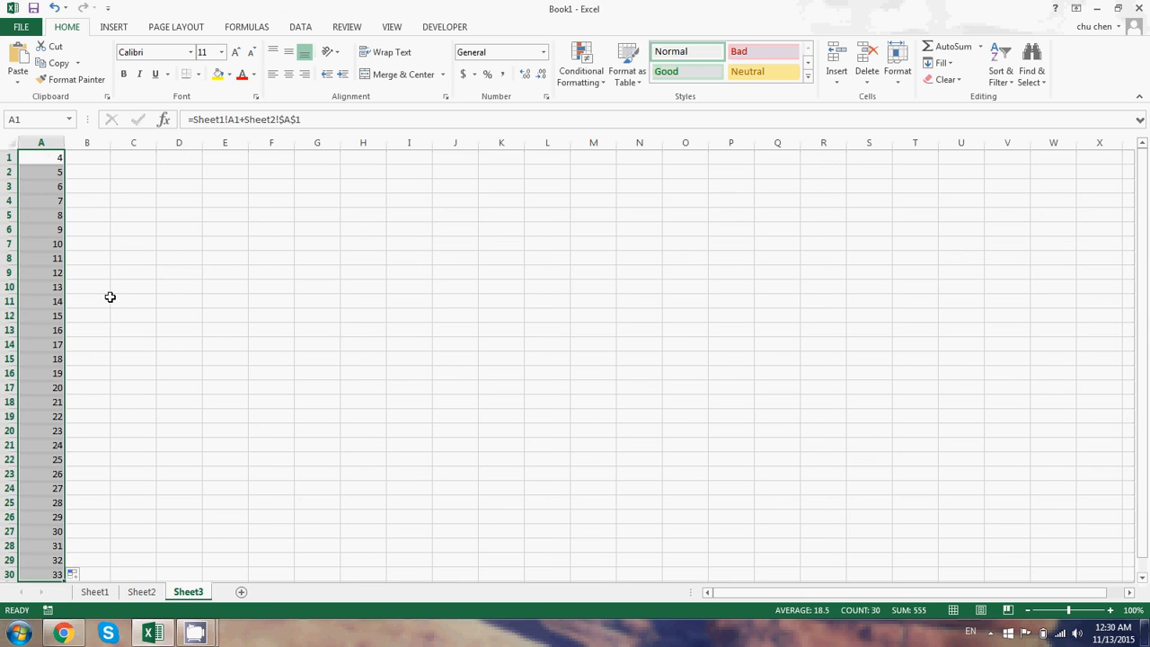
{"action": "left_click", "coordinate": [58, 231]}
{"action": "left_click", "coordinate": [139, 329]}
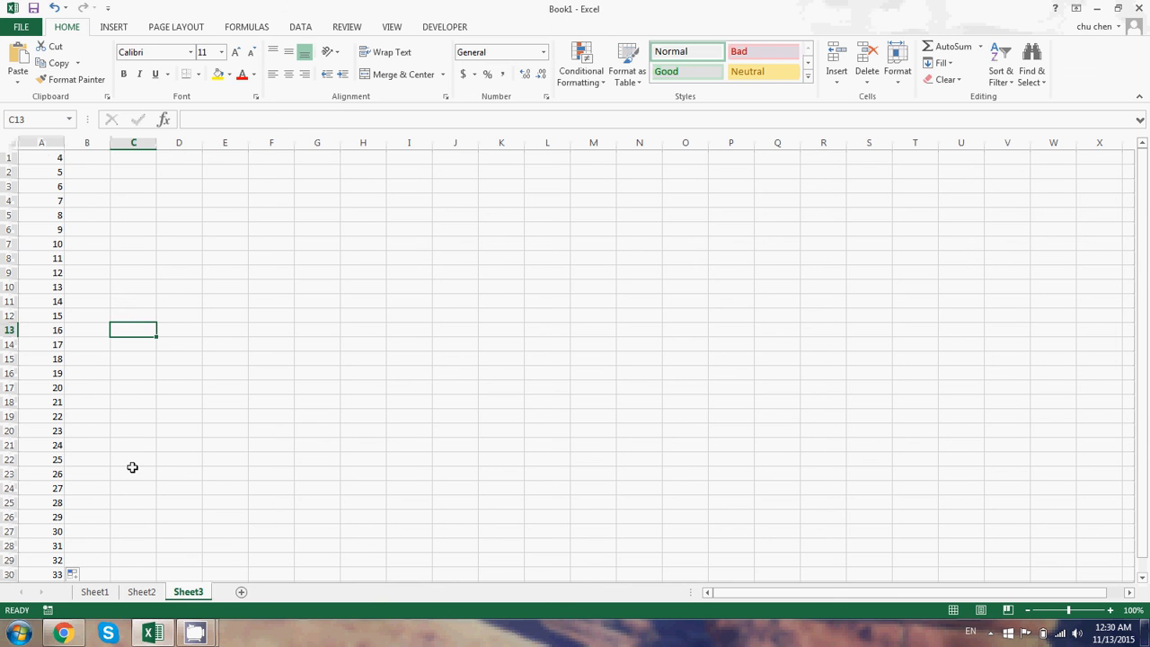
{"action": "left_click", "coordinate": [95, 593]}
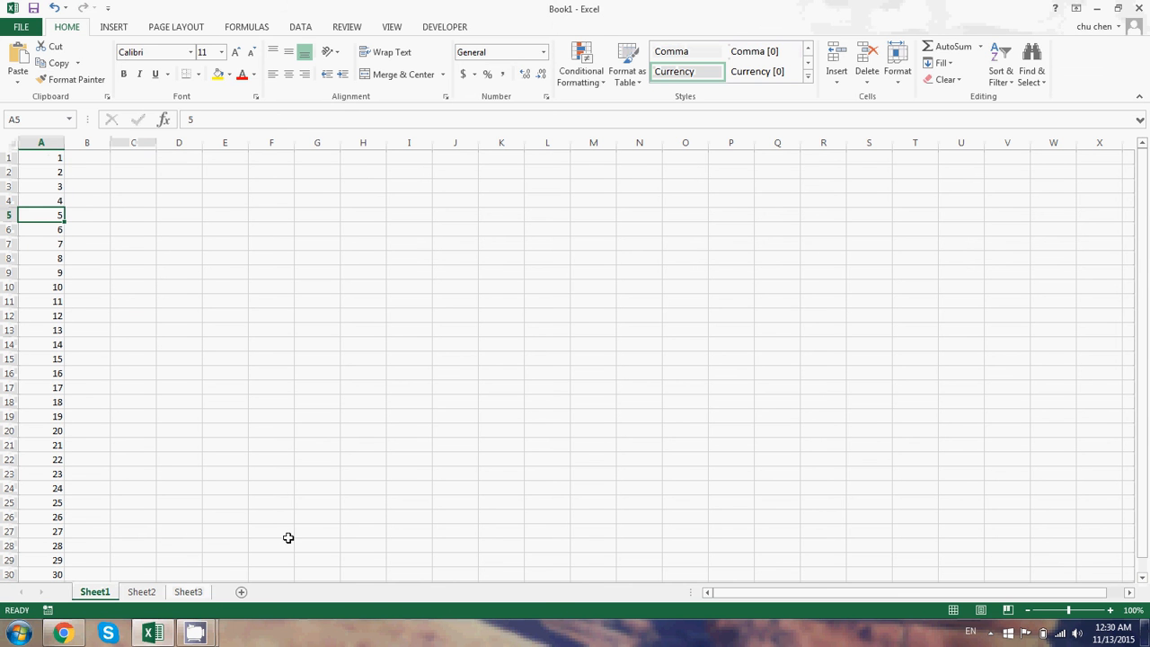
{"action": "left_click", "coordinate": [188, 459]}
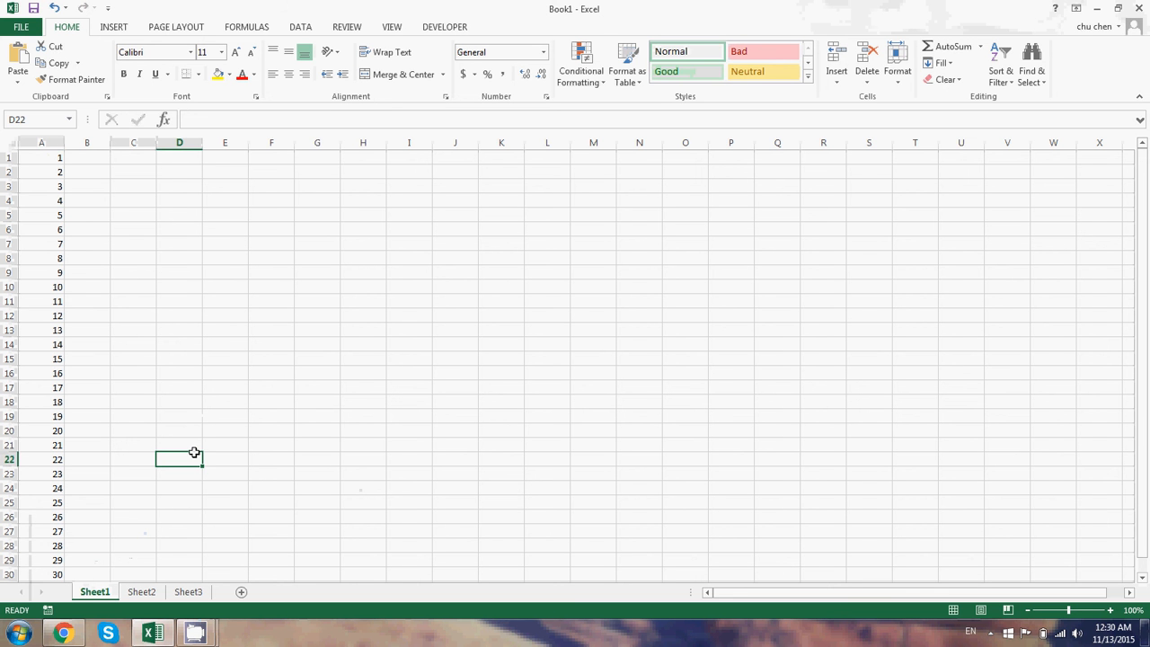